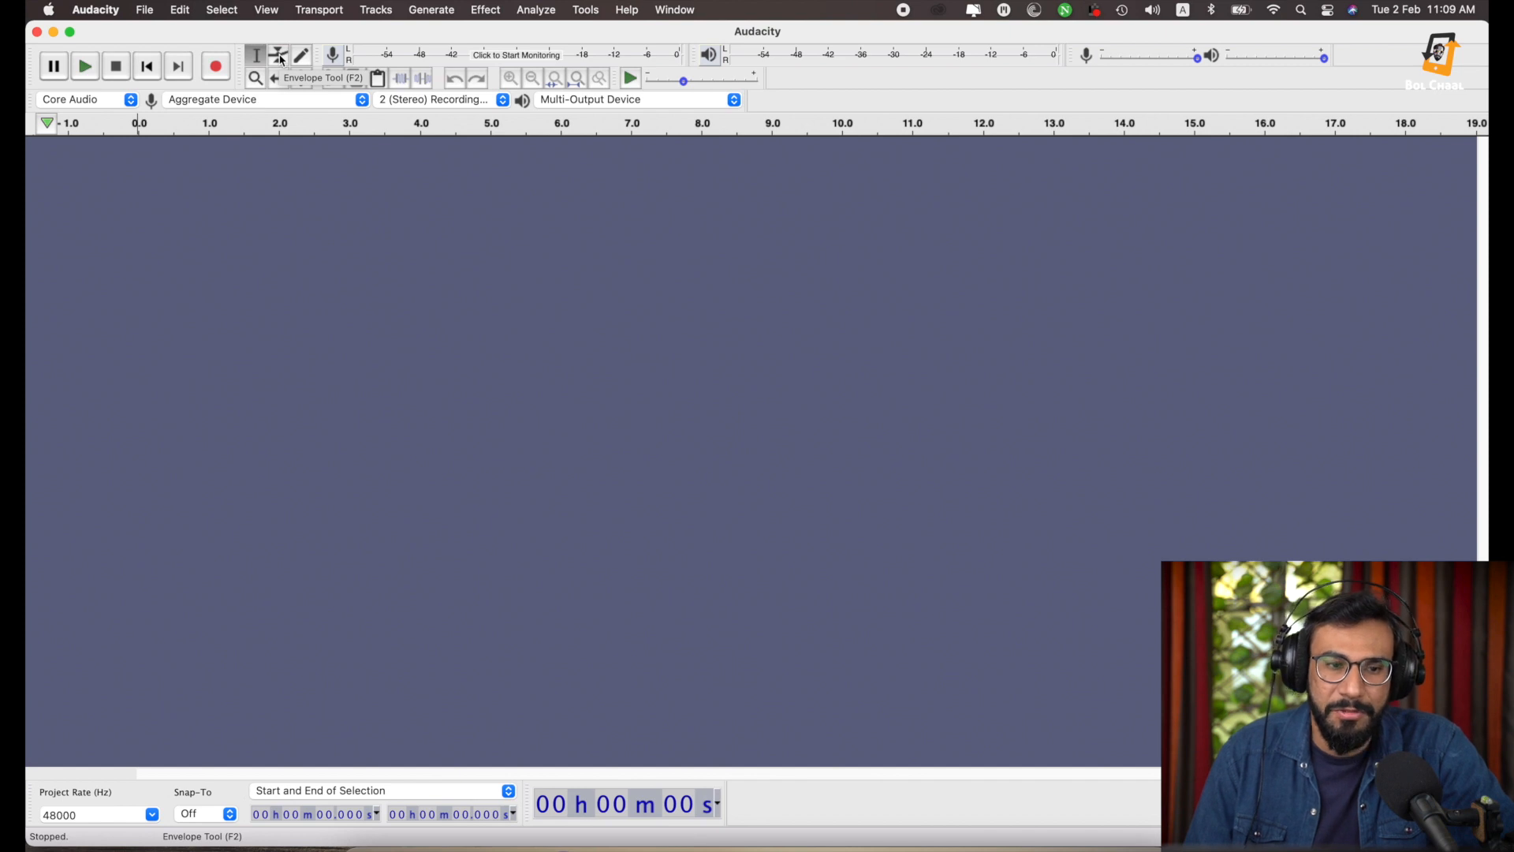
Start monitoring the recording input level and raise the playback speed slightly.
{"action": "left_click", "coordinate": [333, 57]}
{"action": "left_click", "coordinate": [354, 73]}
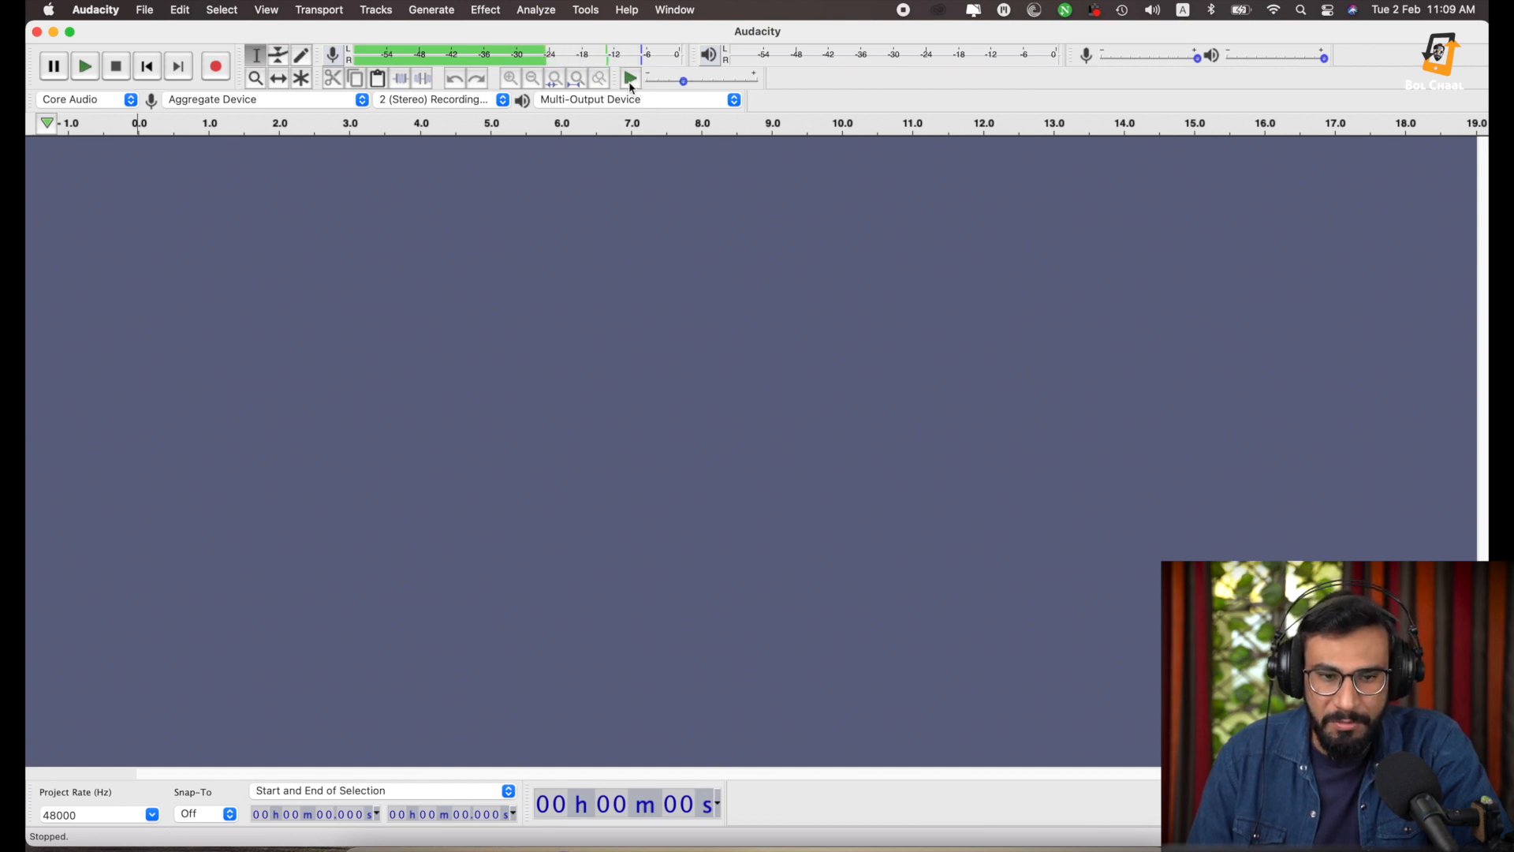
{"action": "left_click_drag", "start_coordinate": [687, 83], "coordinate": [711, 85]}
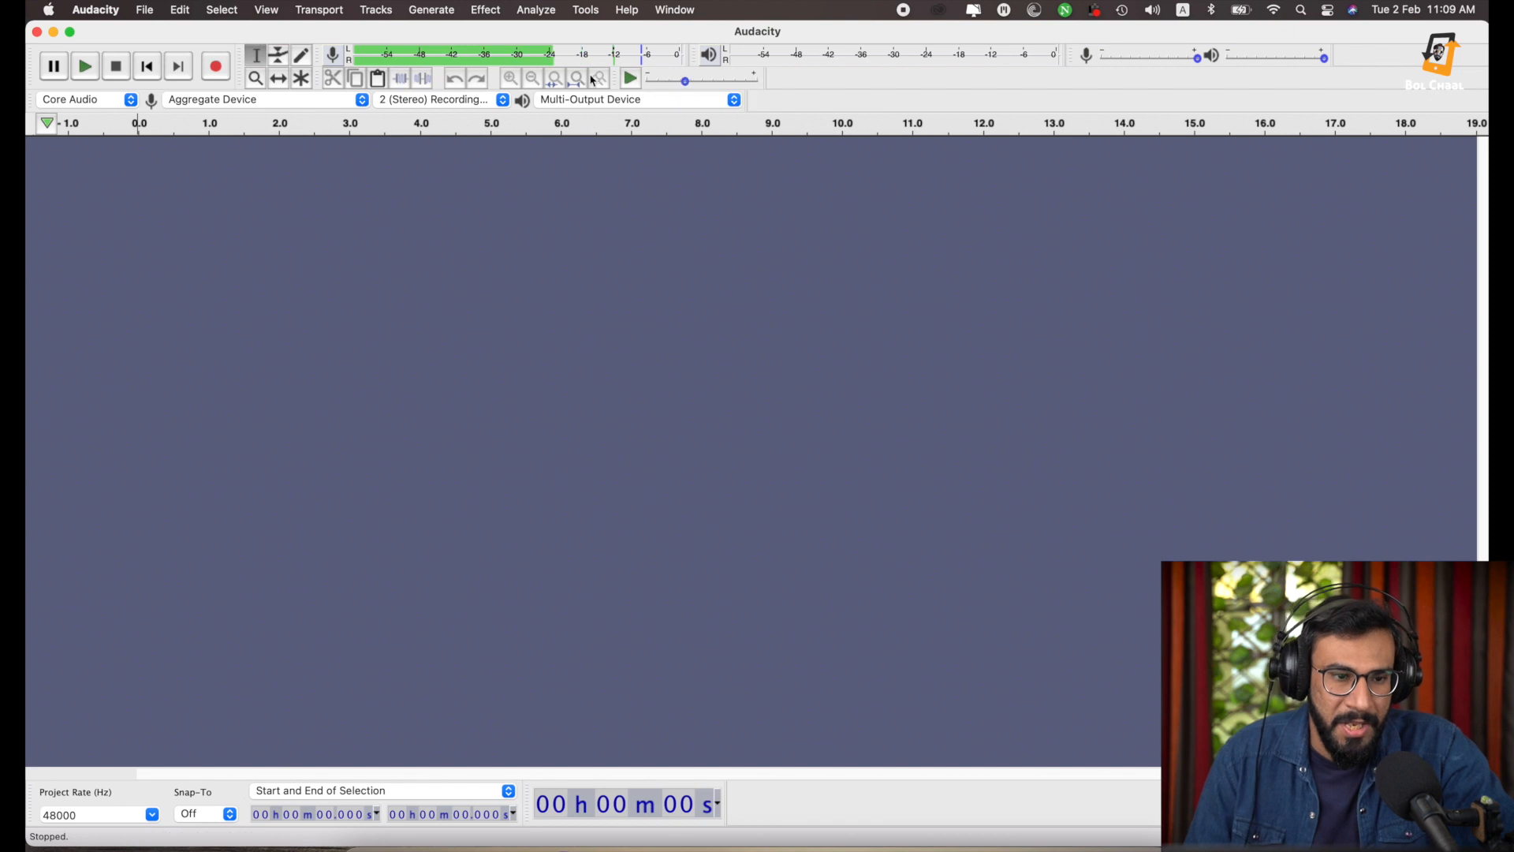
Set the recording device to Aggregate Device with 2 (Stereo) Recording Channels and the playback device to Multi-Output Device.
{"action": "left_click", "coordinate": [349, 105]}
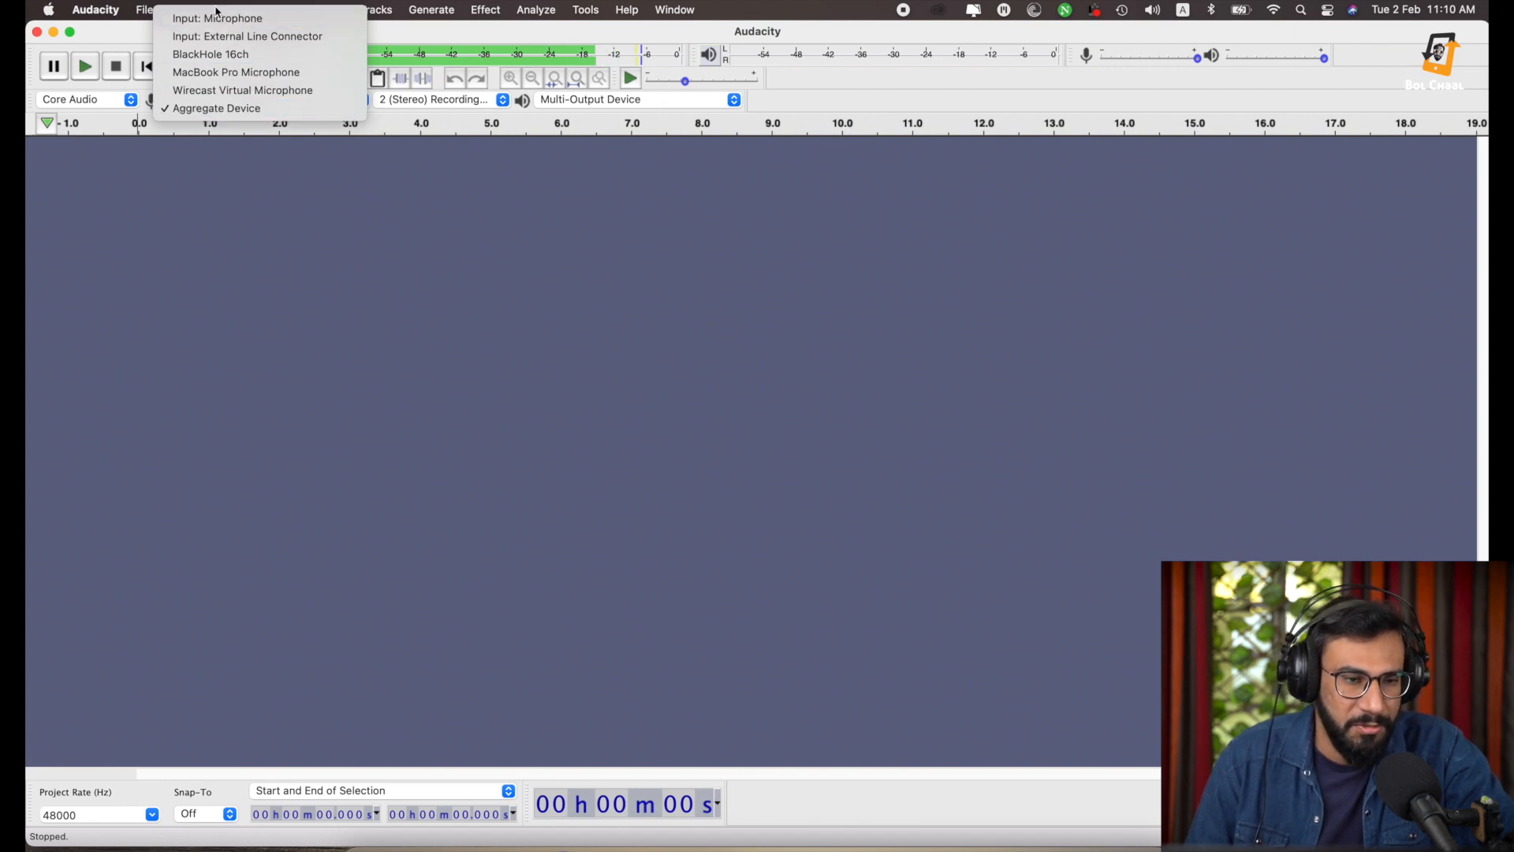
{"action": "left_click", "coordinate": [218, 110]}
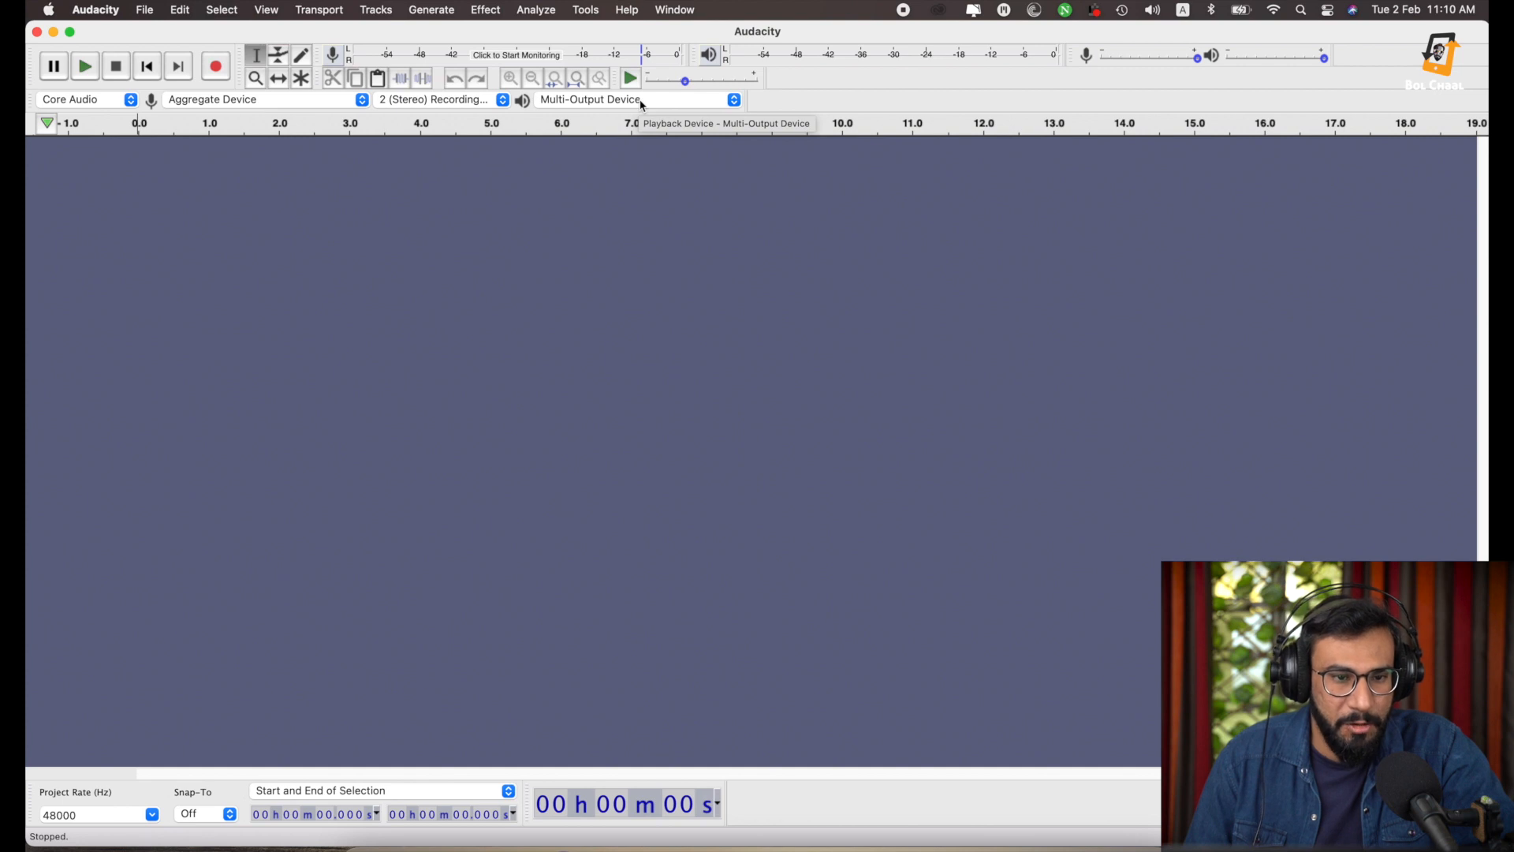
{"action": "left_click", "coordinate": [527, 103]}
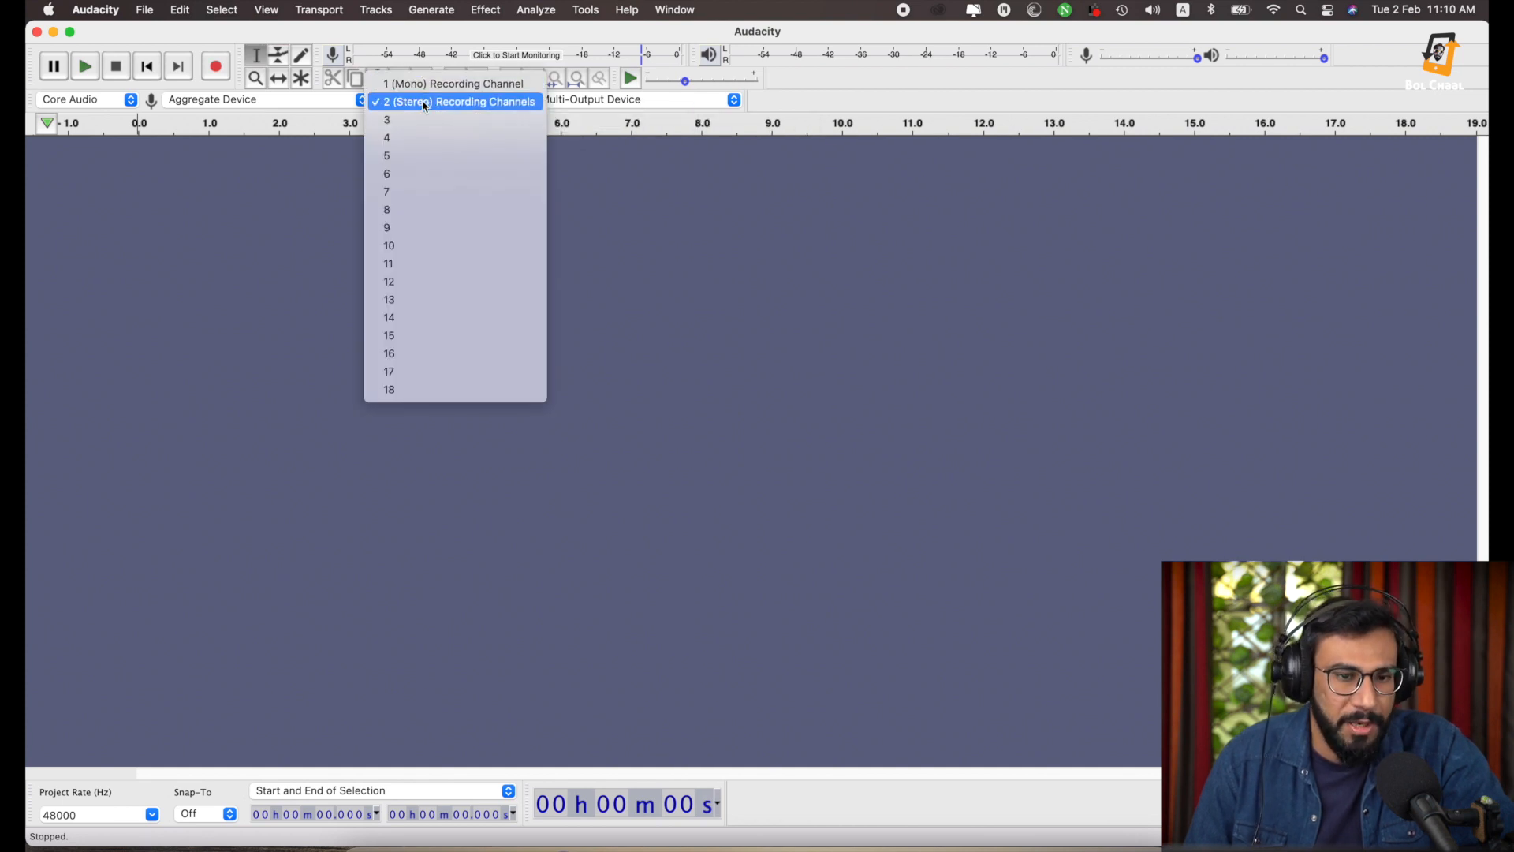
{"action": "left_click", "coordinate": [426, 103]}
{"action": "left_click", "coordinate": [651, 101]}
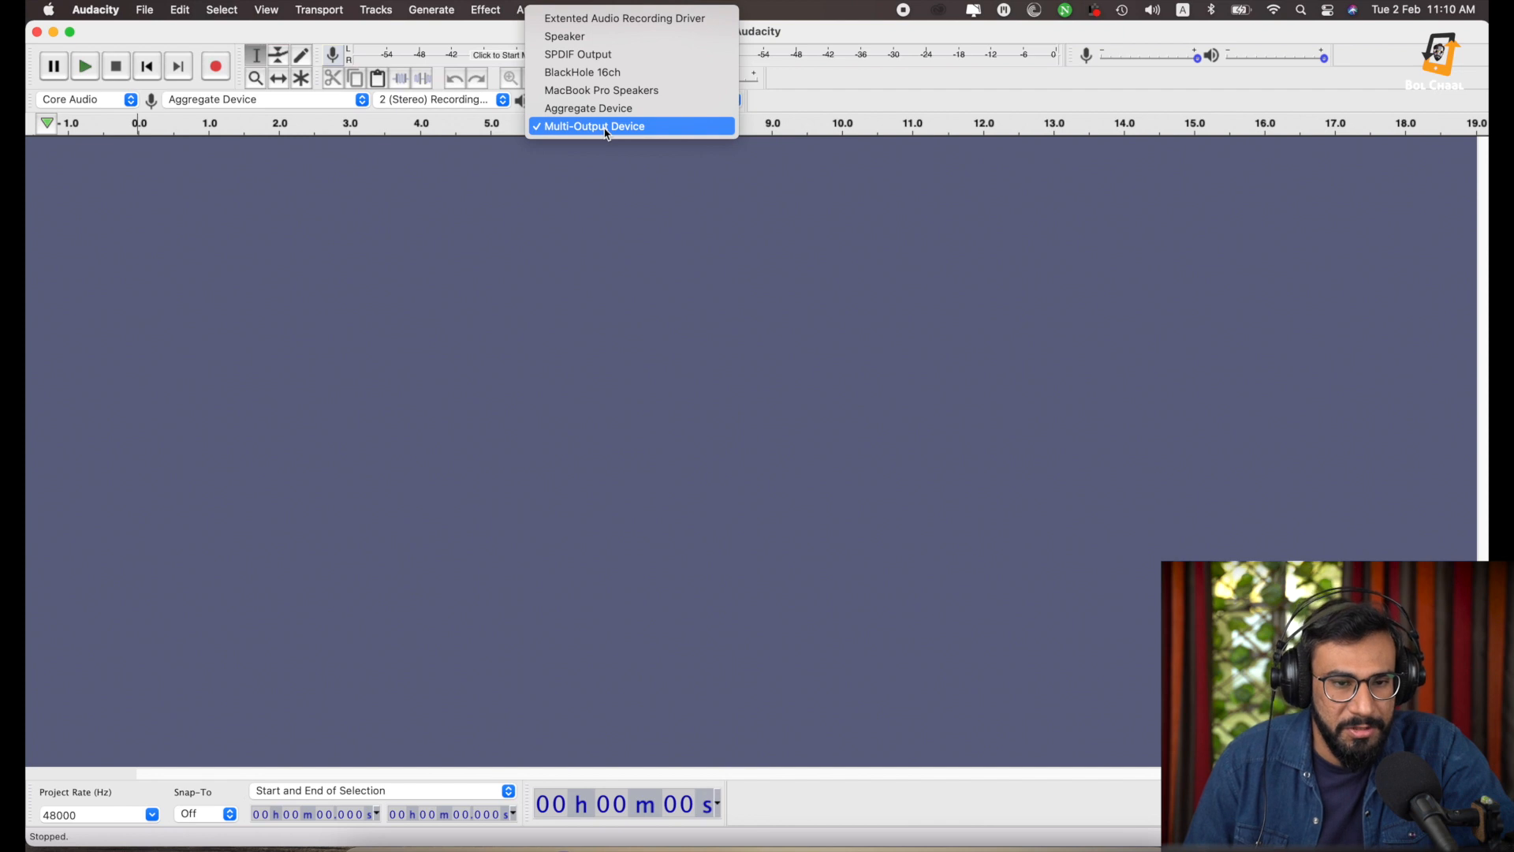
{"action": "left_click", "coordinate": [607, 128]}
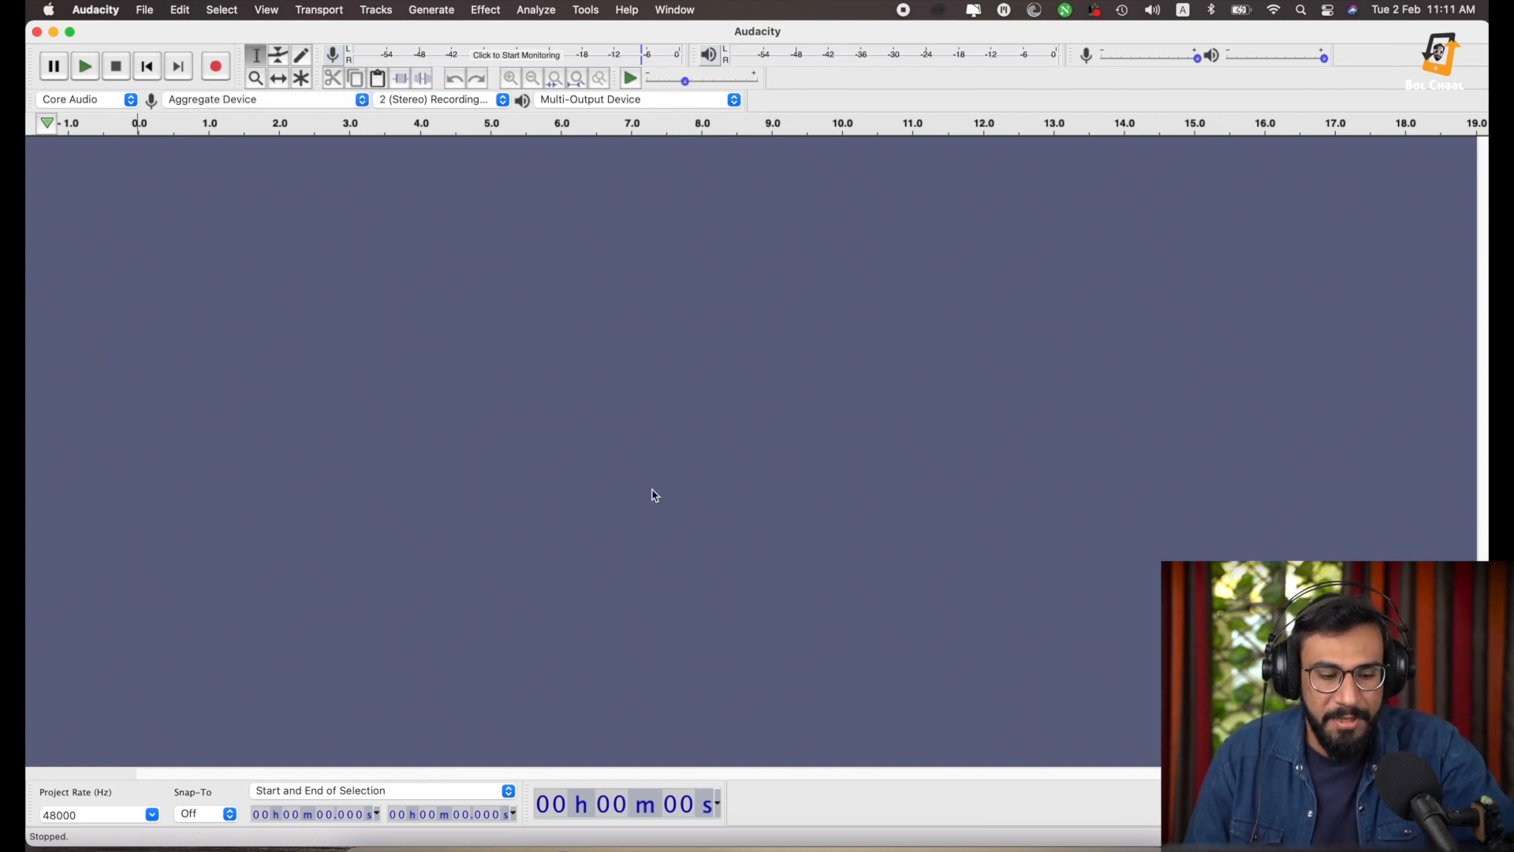
Record about 18 seconds of speech on a new stereo track and stop the recording.
{"action": "key", "text": "shift"}
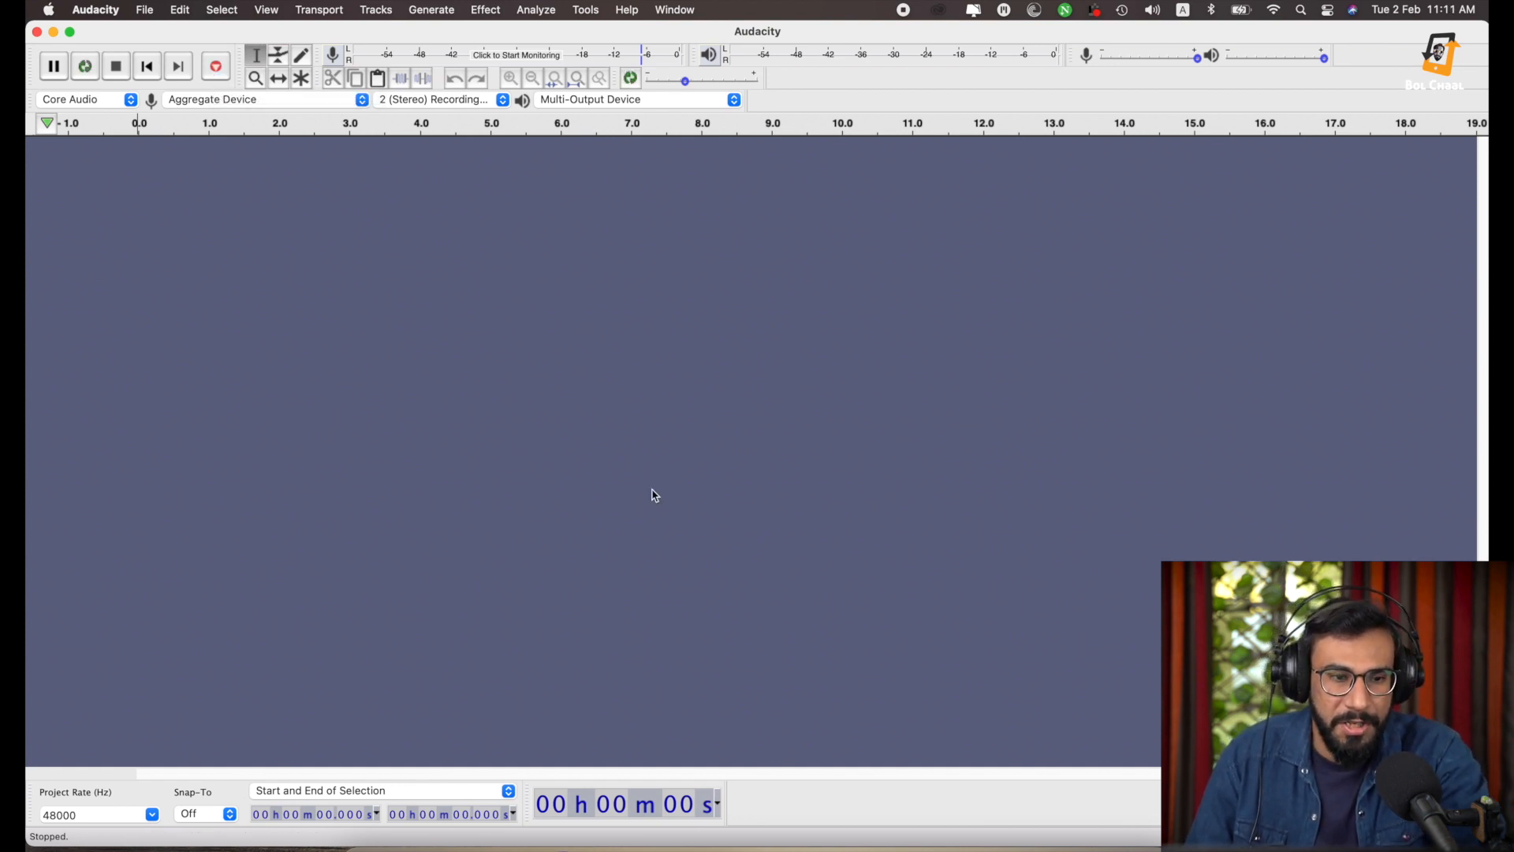
{"action": "key", "text": "shift+r"}
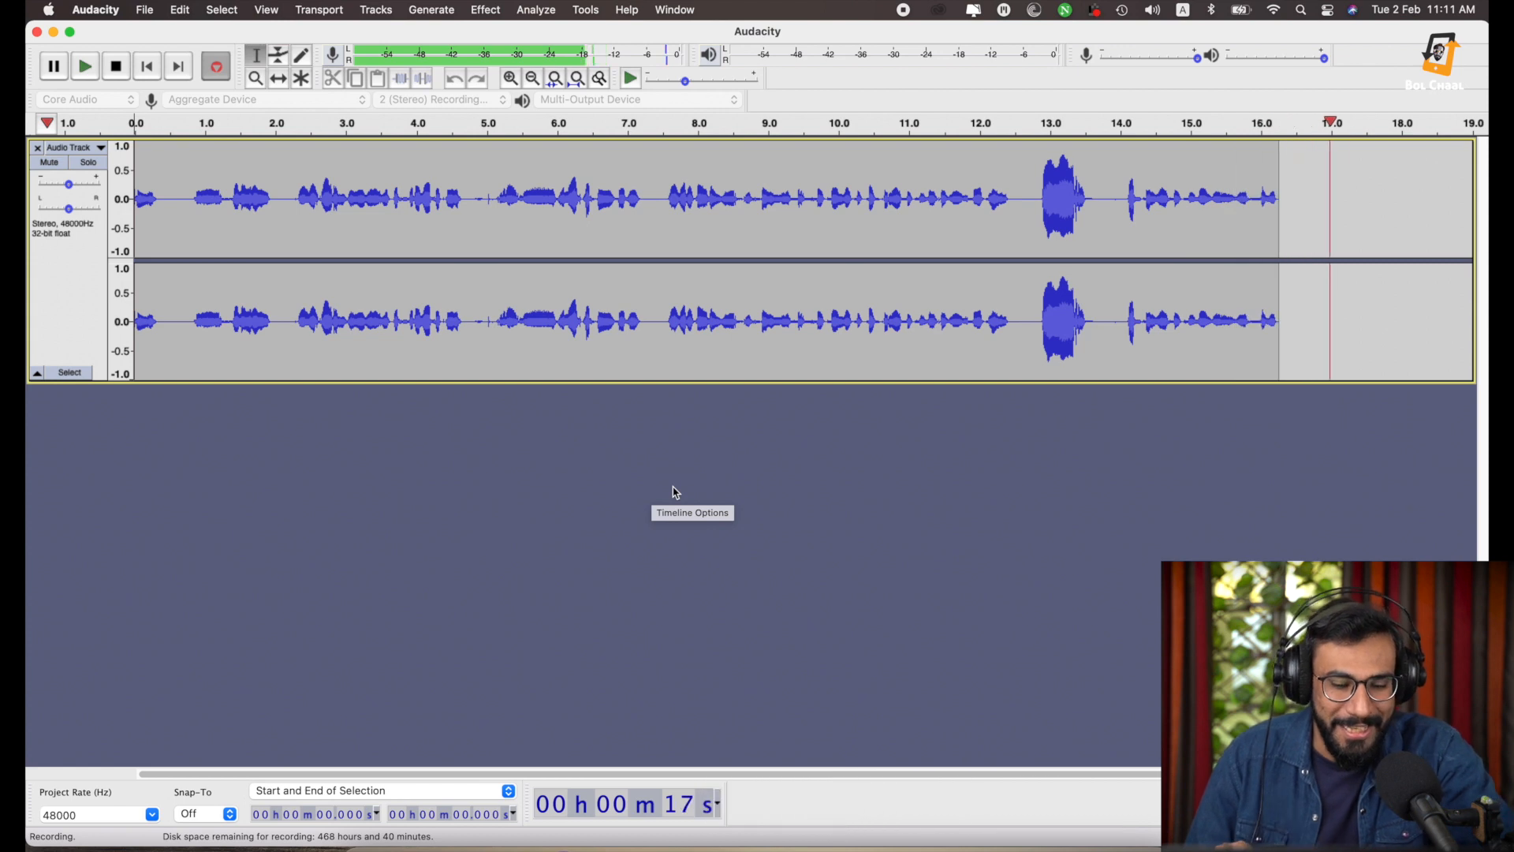
{"action": "key", "text": "space"}
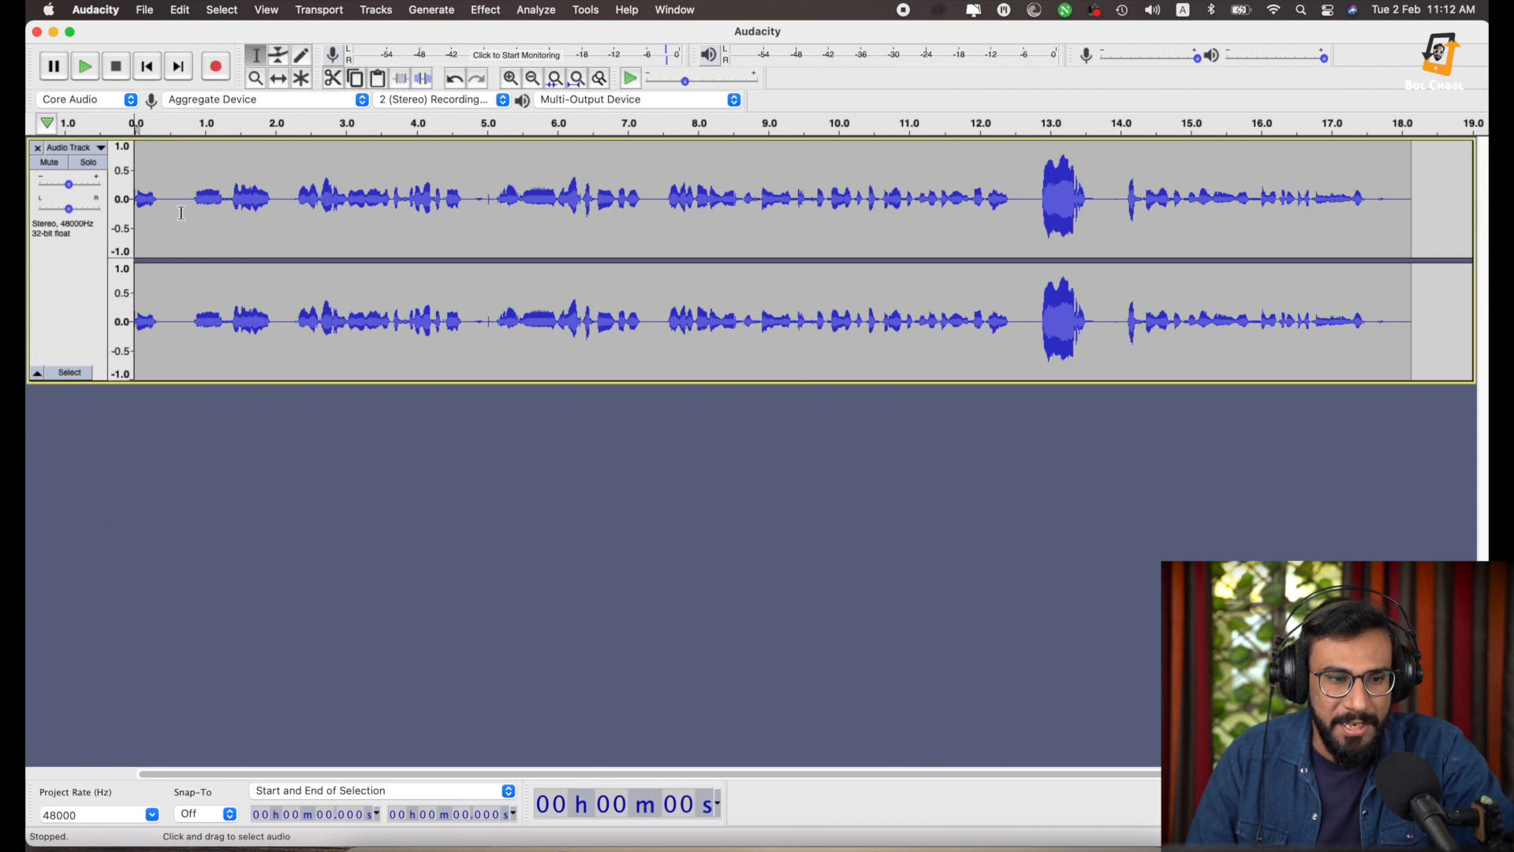
Delete the first 0.325 s of the recording, covering the short sound at its start.
{"action": "left_click_drag", "start_coordinate": [181, 212], "coordinate": [148, 218]}
{"action": "left_click_drag", "start_coordinate": [136, 219], "coordinate": [124, 226]}
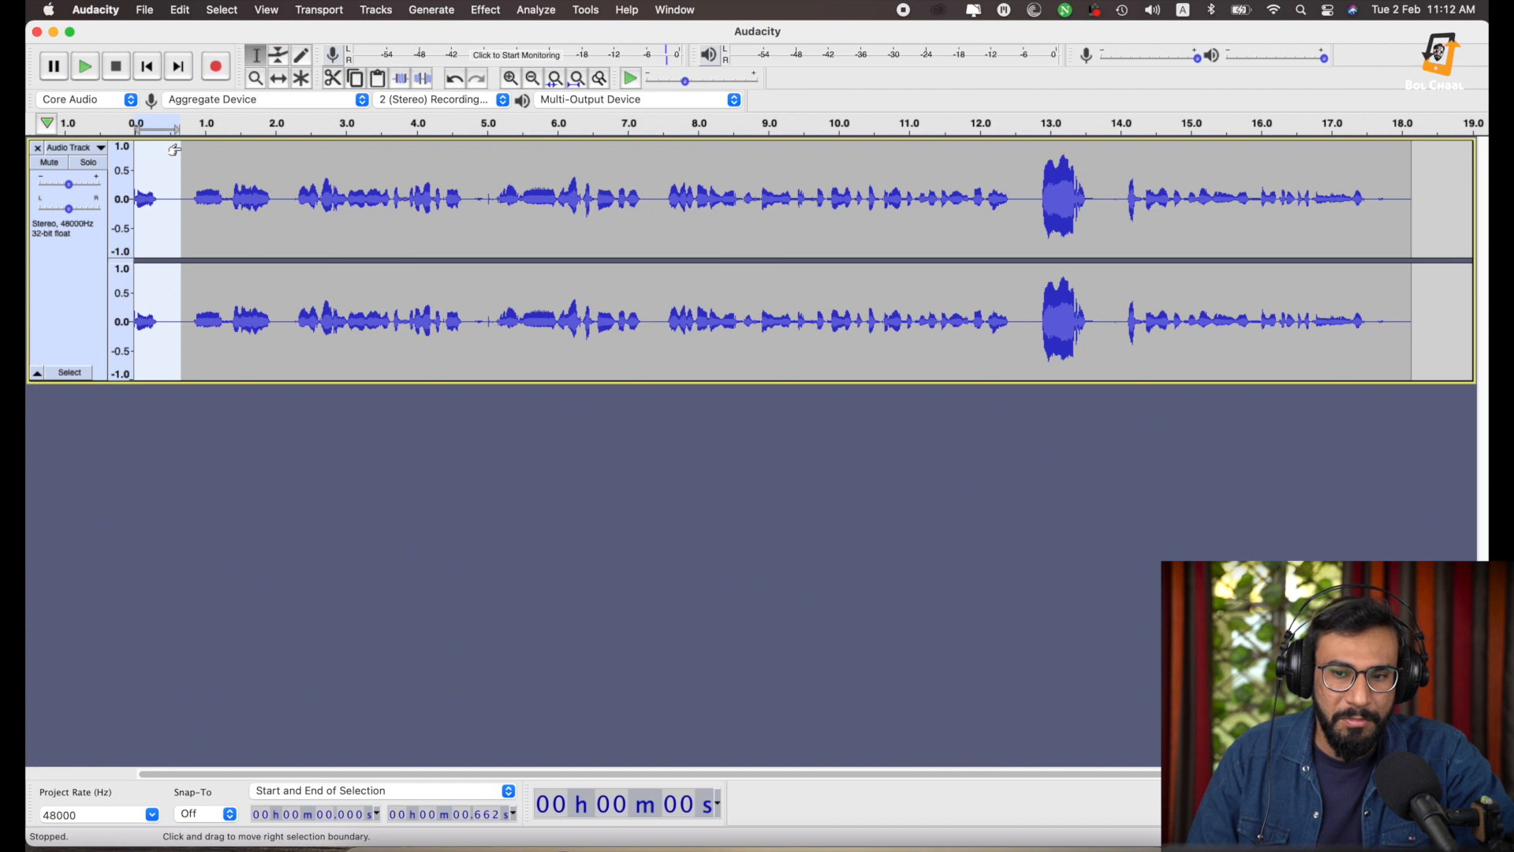
{"action": "left_click_drag", "start_coordinate": [173, 150], "coordinate": [151, 153]}
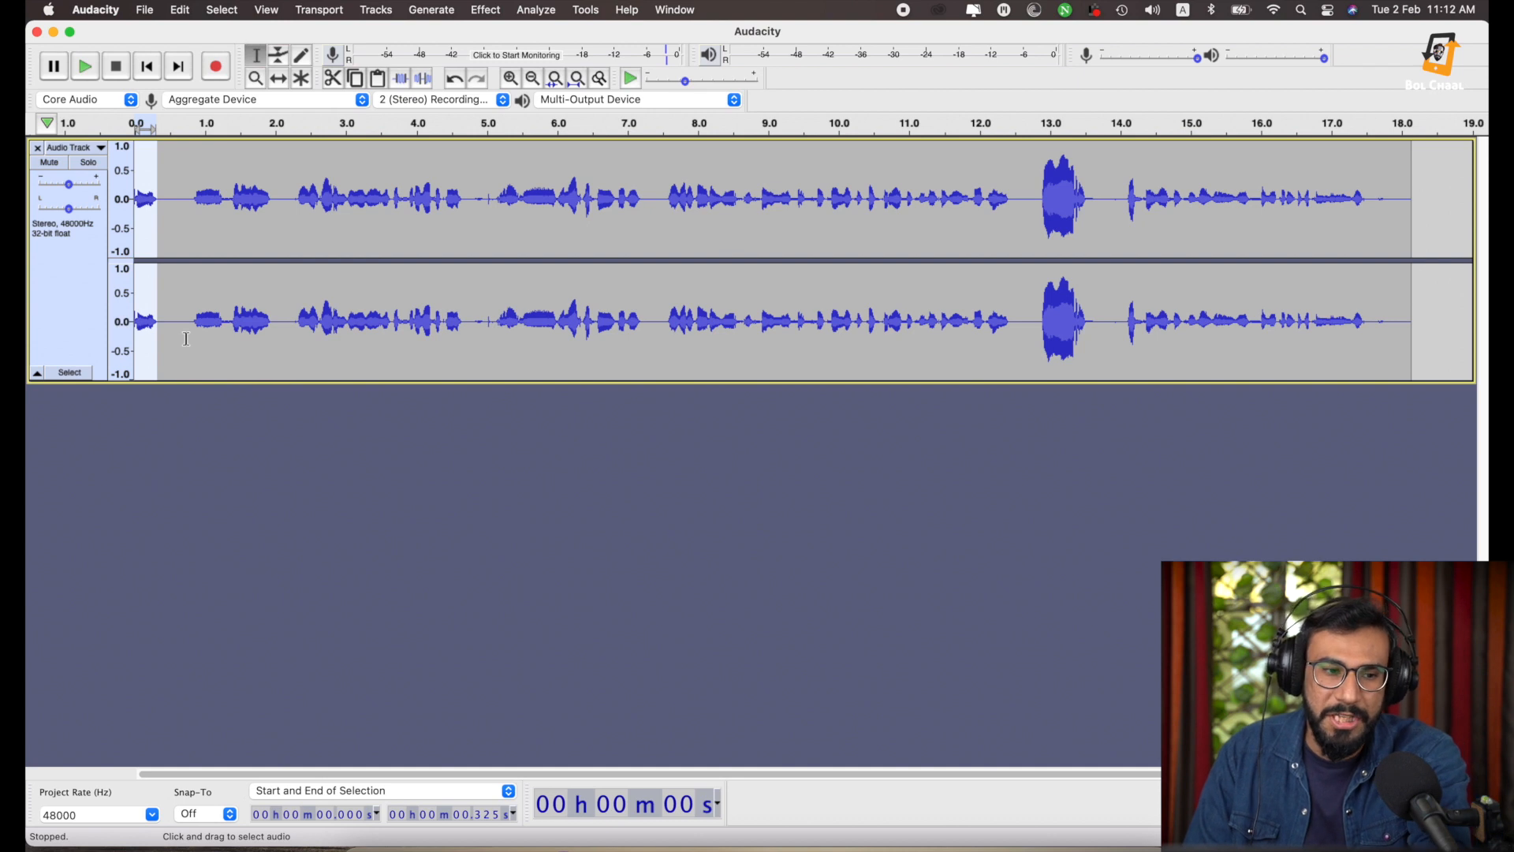
{"action": "key", "text": "Delete"}
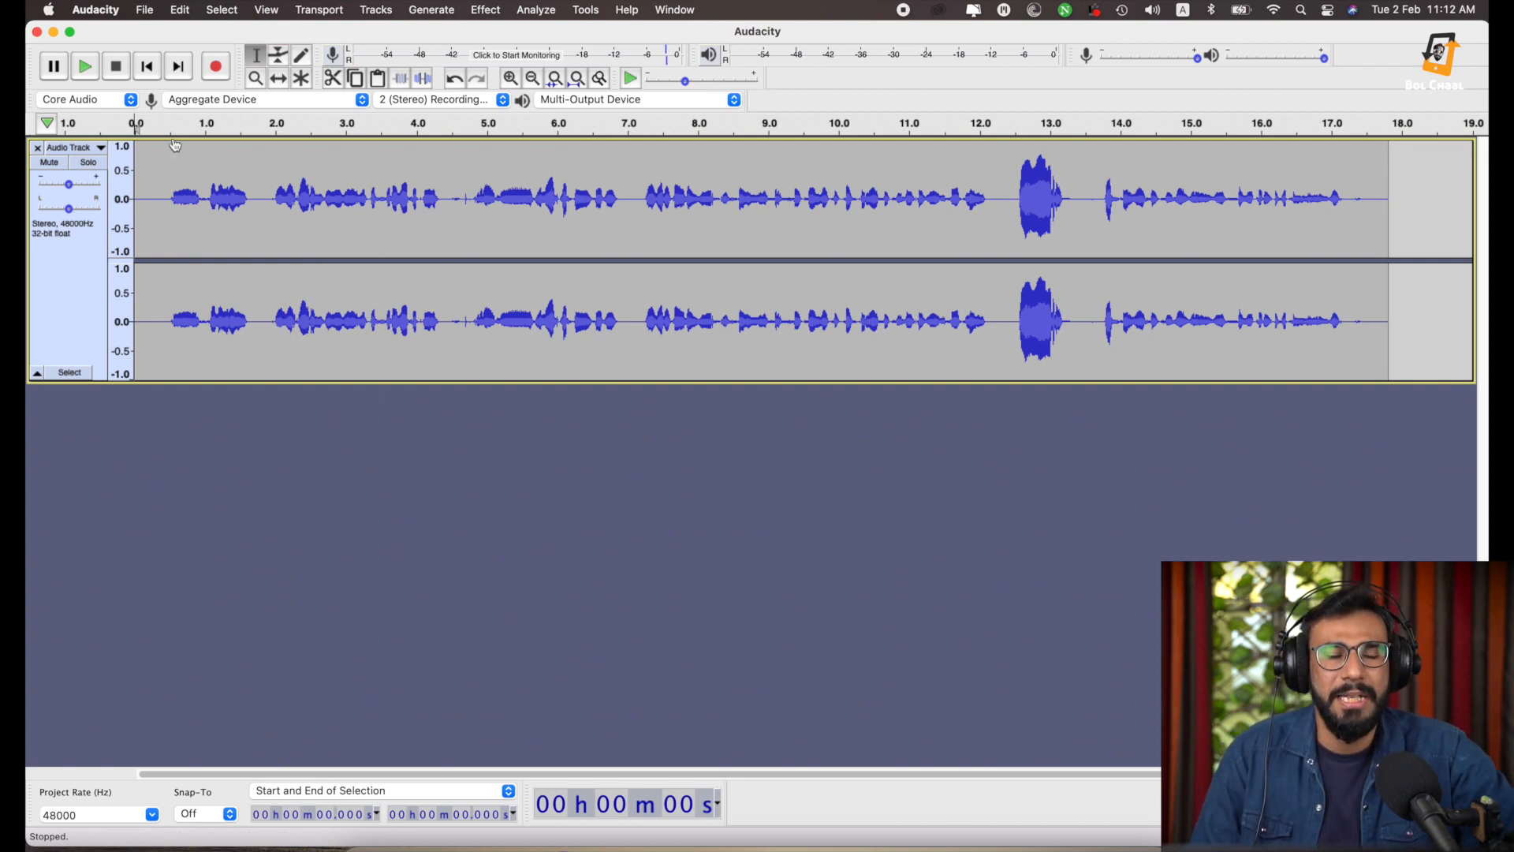
Select the whole recorded clip, clear that selection, and select about the first two seconds instead.
{"action": "left_click_drag", "start_coordinate": [145, 217], "coordinate": [1410, 269]}
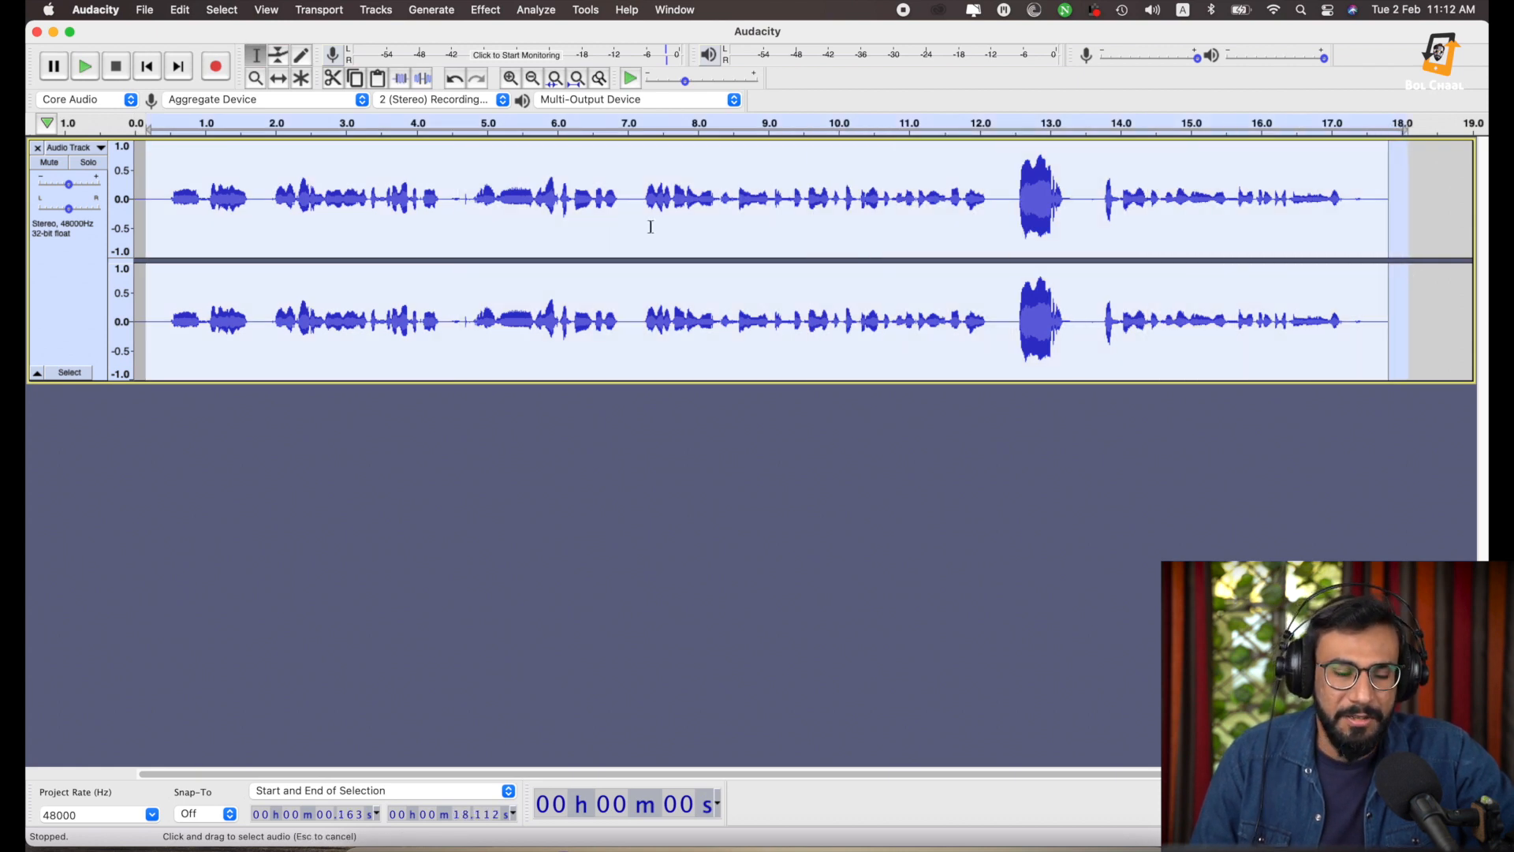
{"action": "double_click", "coordinate": [552, 241]}
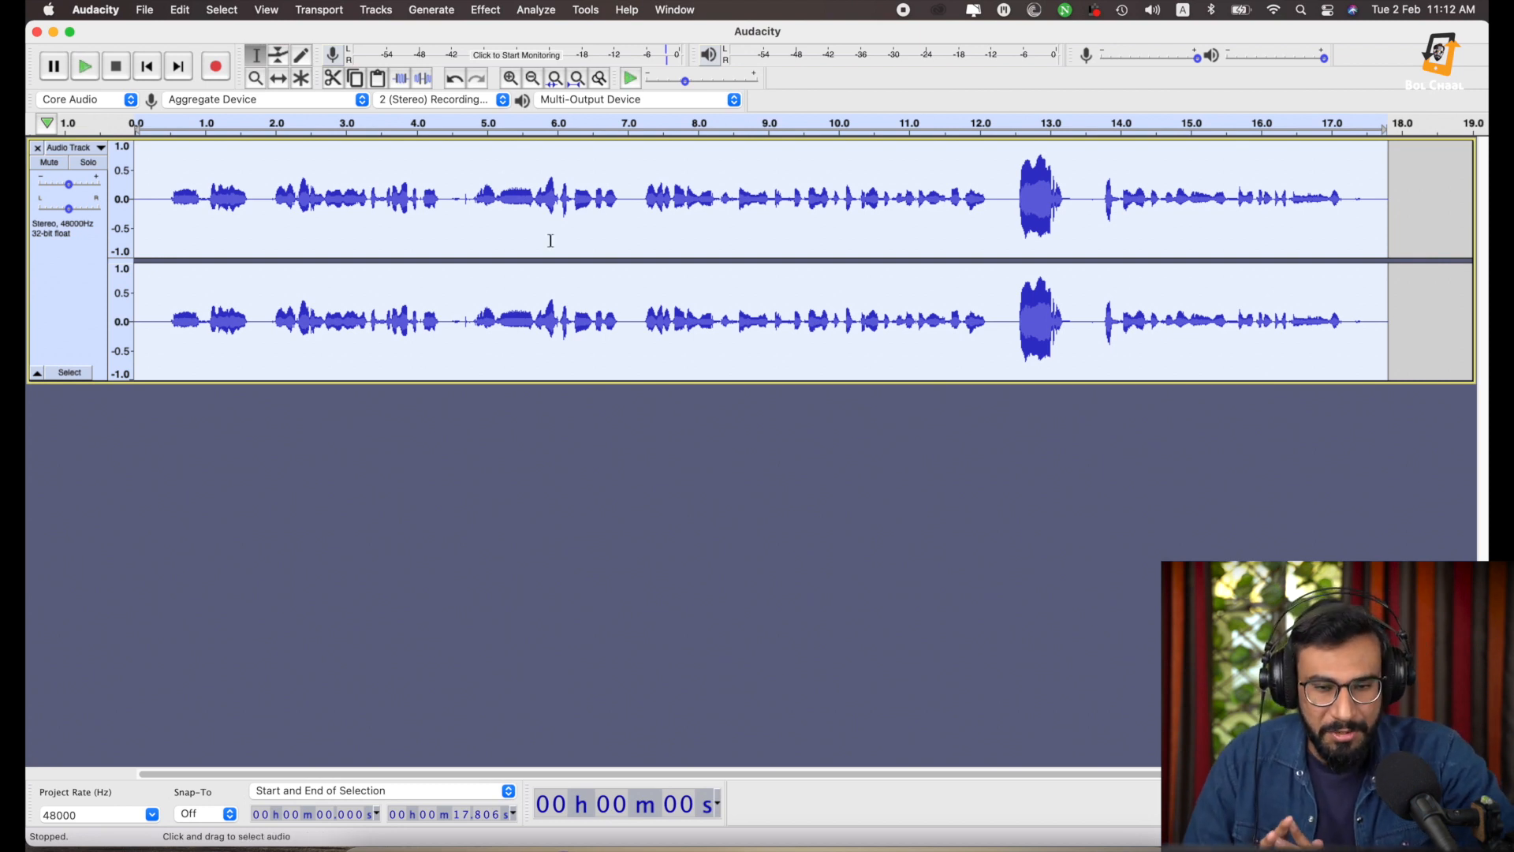
{"action": "left_click", "coordinate": [517, 231]}
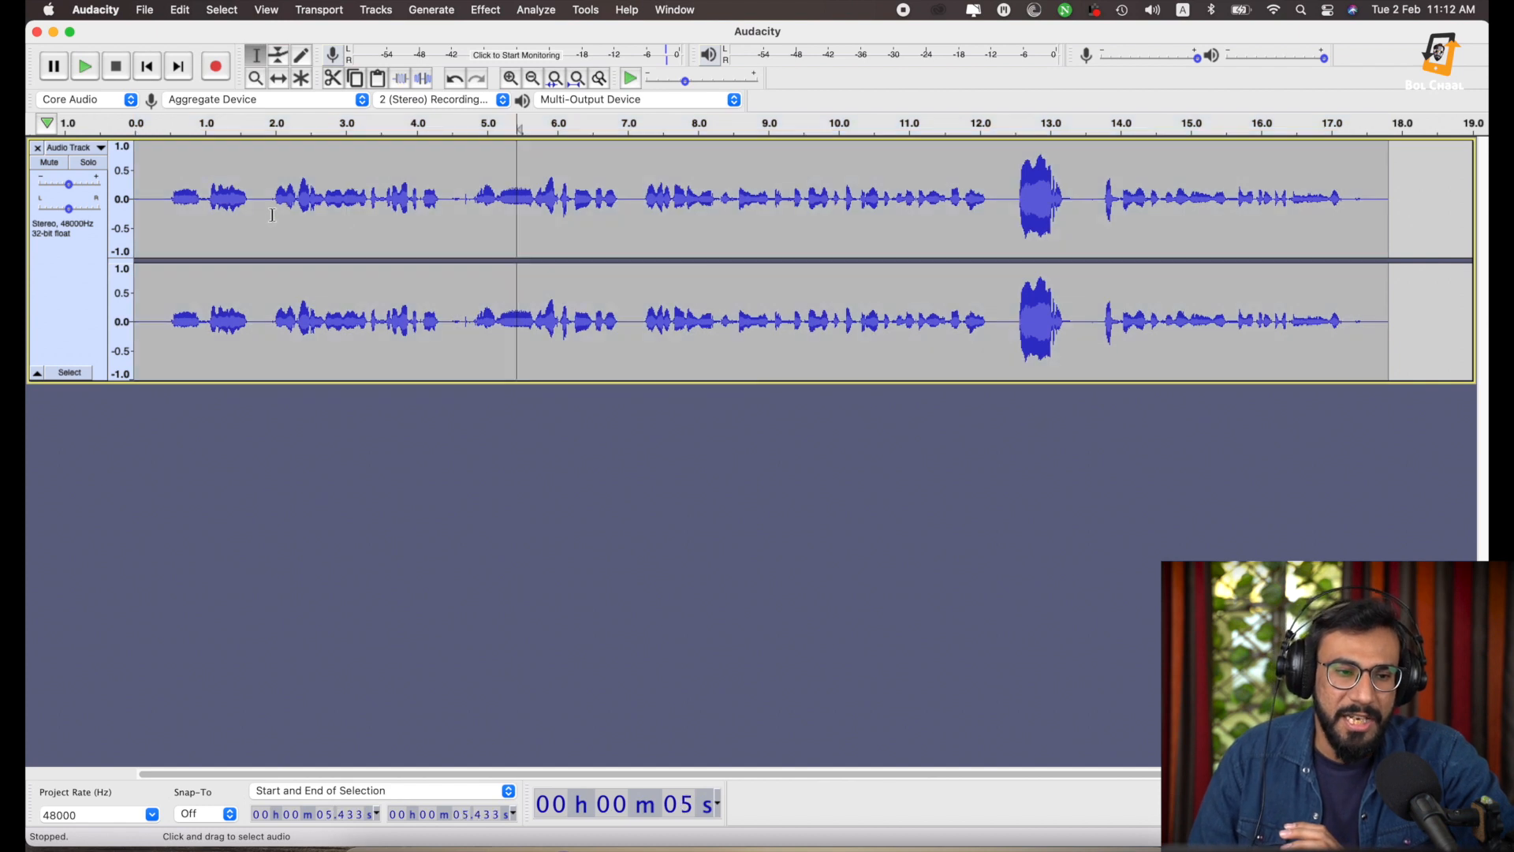
{"action": "left_click_drag", "start_coordinate": [266, 221], "coordinate": [136, 221]}
Select the loud burst from about 12.4 to 13.5 s, and finish by placing the cursor at about 6.47 s.
{"action": "left_click_drag", "start_coordinate": [1010, 226], "coordinate": [1085, 238]}
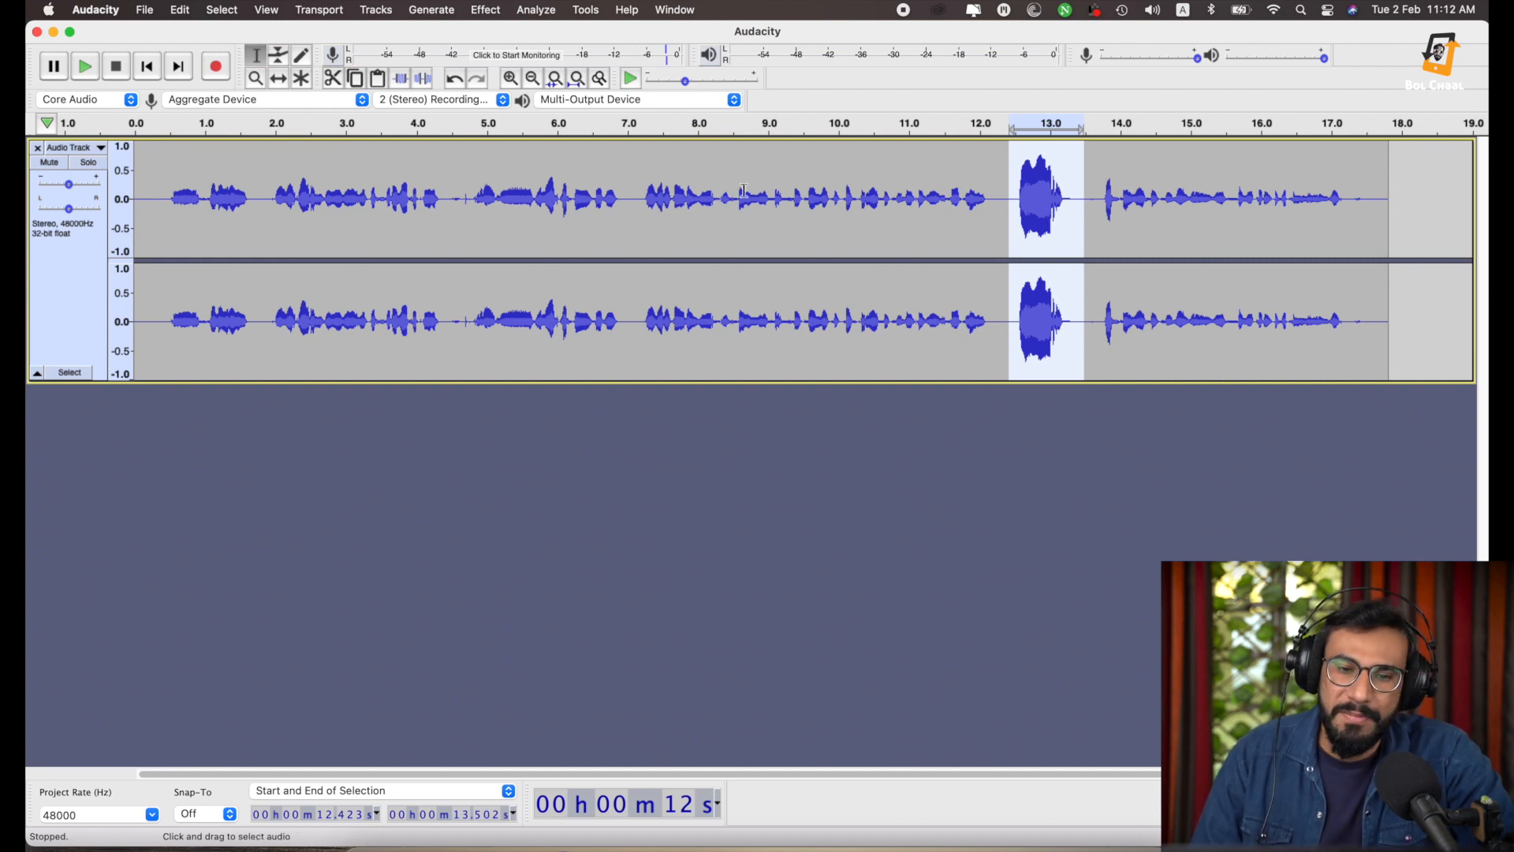
{"action": "scroll", "coordinate": [602, 242], "scroll_direction": "right", "scroll_amount": 1}
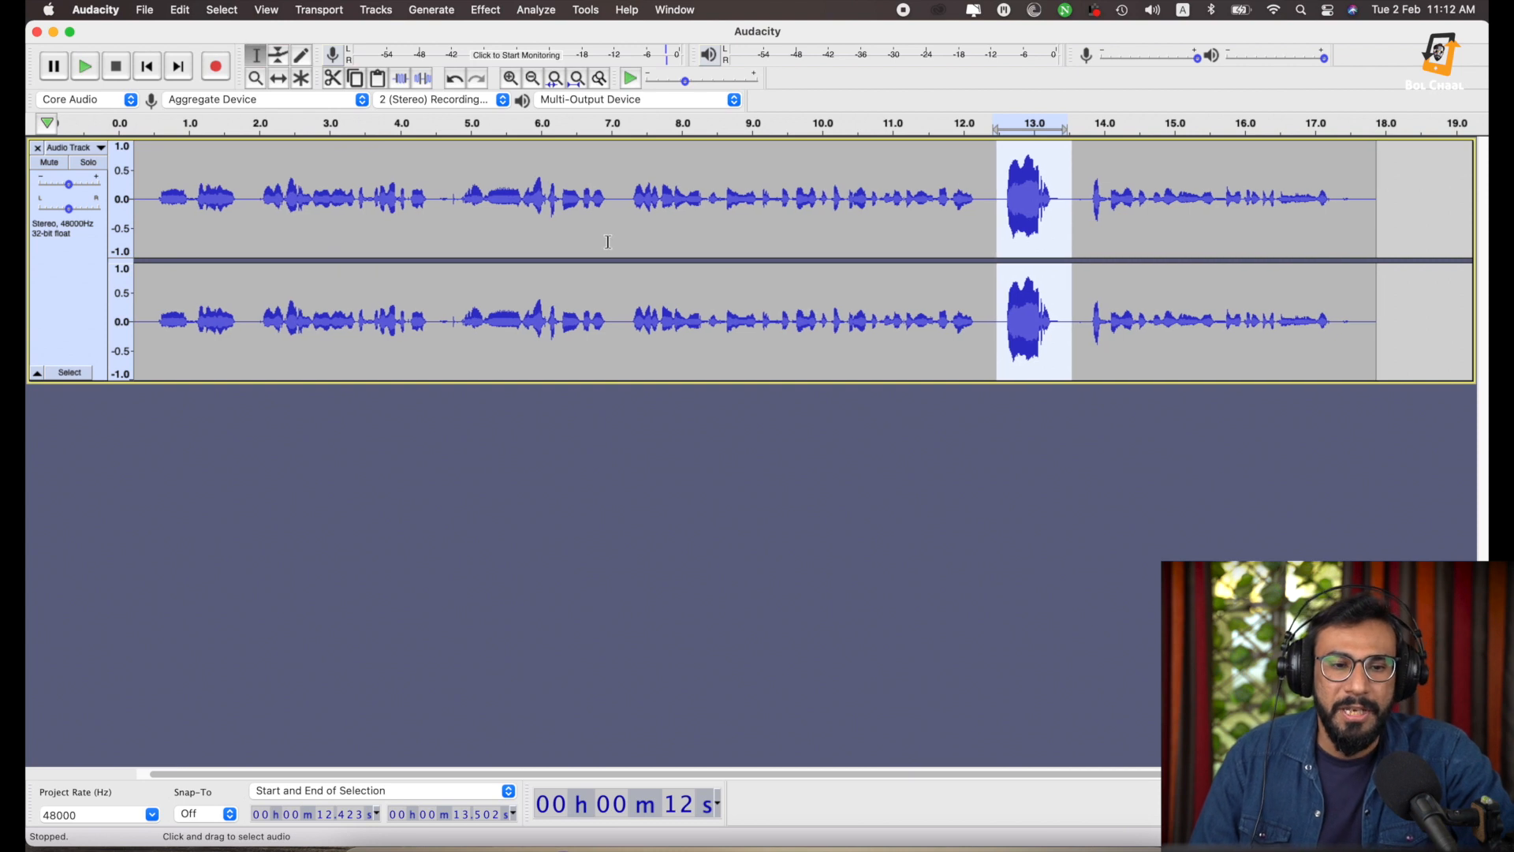
{"action": "scroll", "coordinate": [530, 212], "scroll_direction": "left", "scroll_amount": 1}
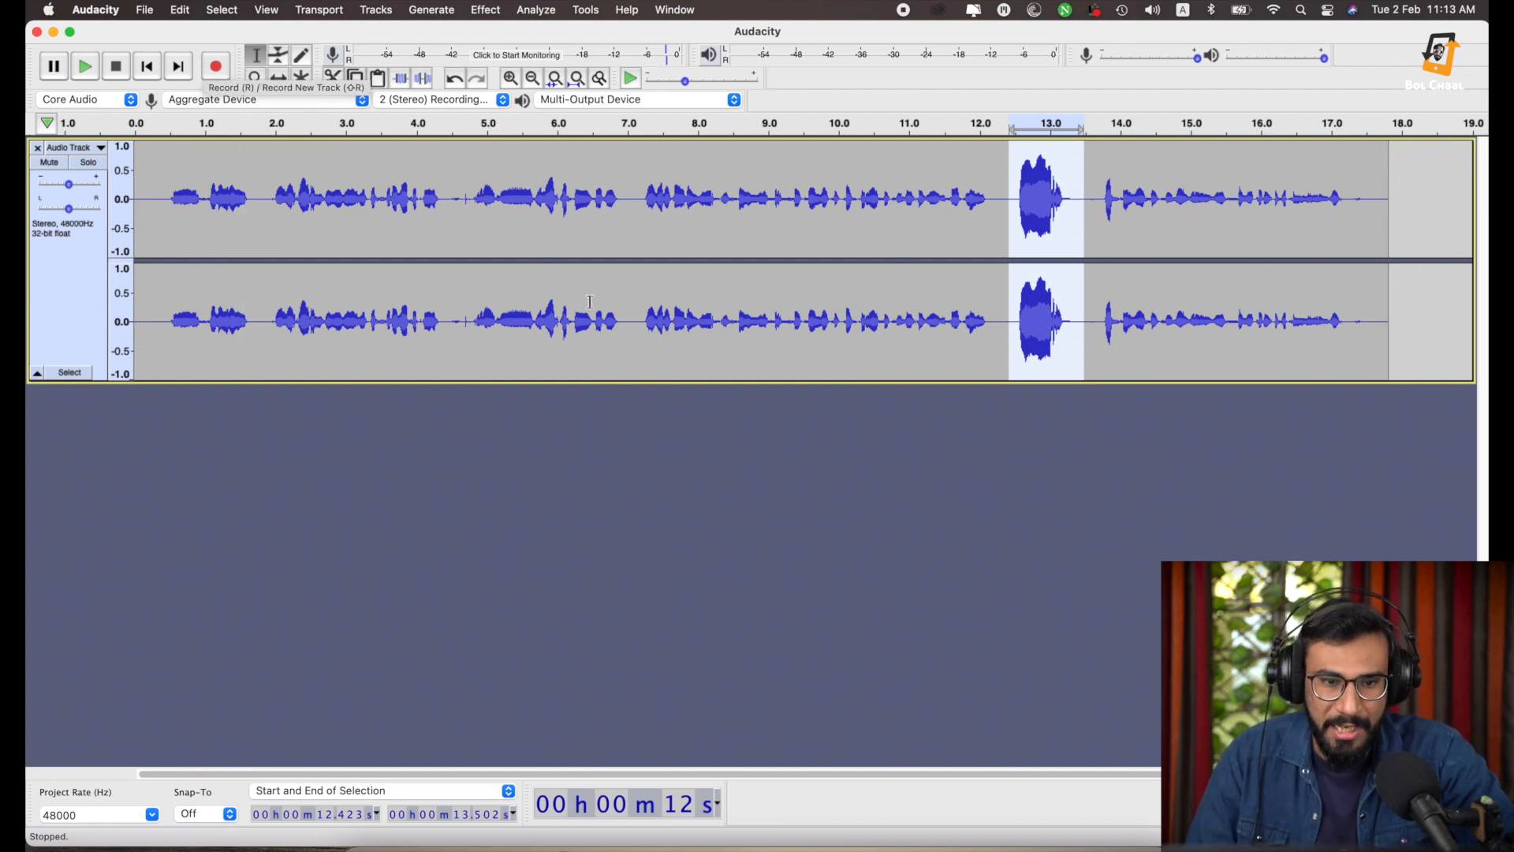
{"action": "left_click", "coordinate": [590, 221]}
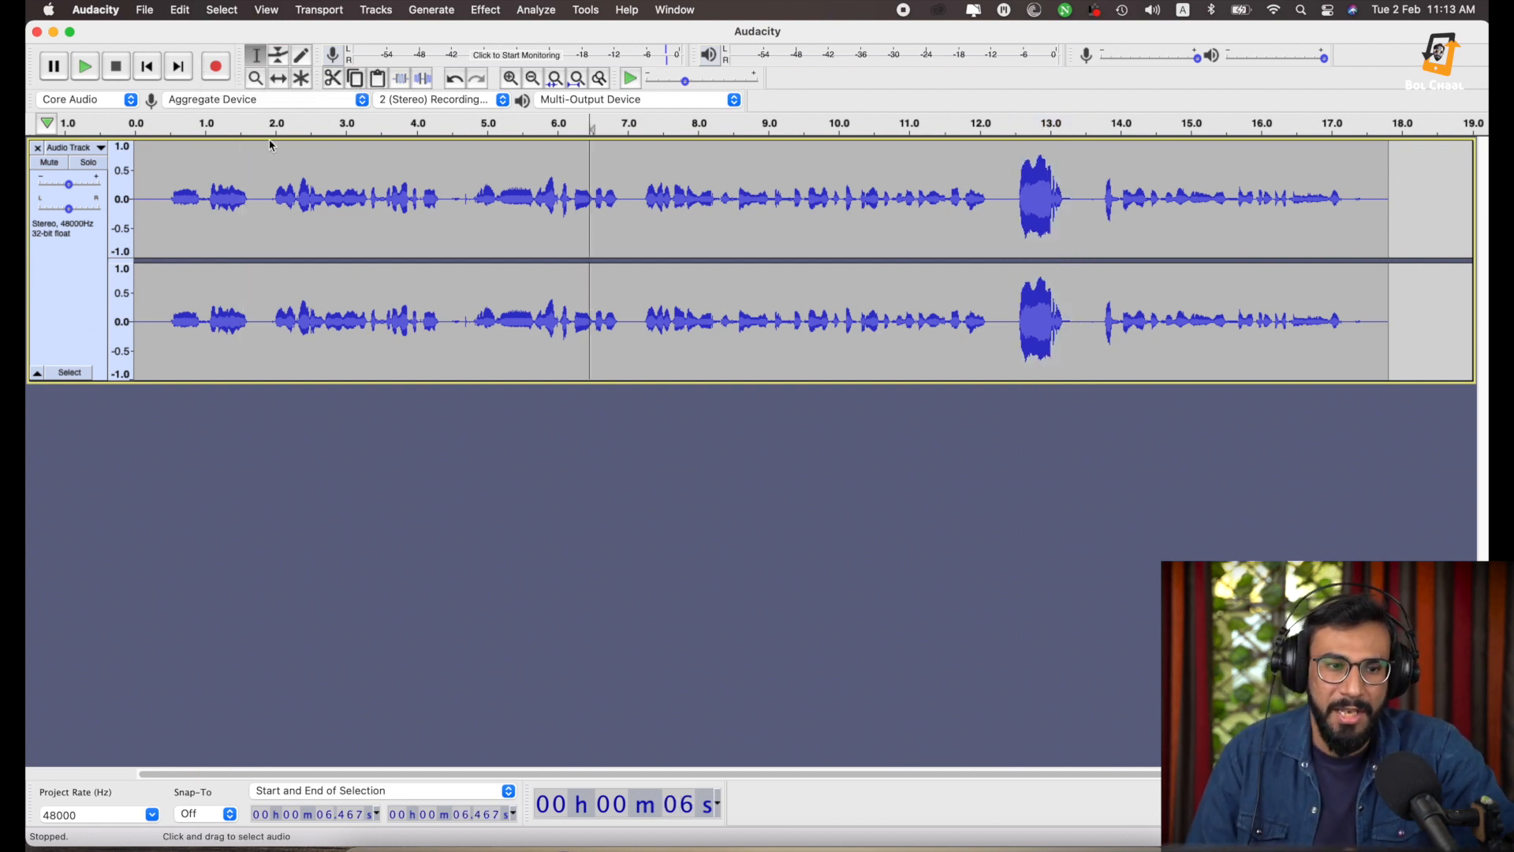
Use the Zoom tool to magnify the waveform around 5.053 s down to its individual samples.
{"action": "left_click", "coordinate": [257, 82]}
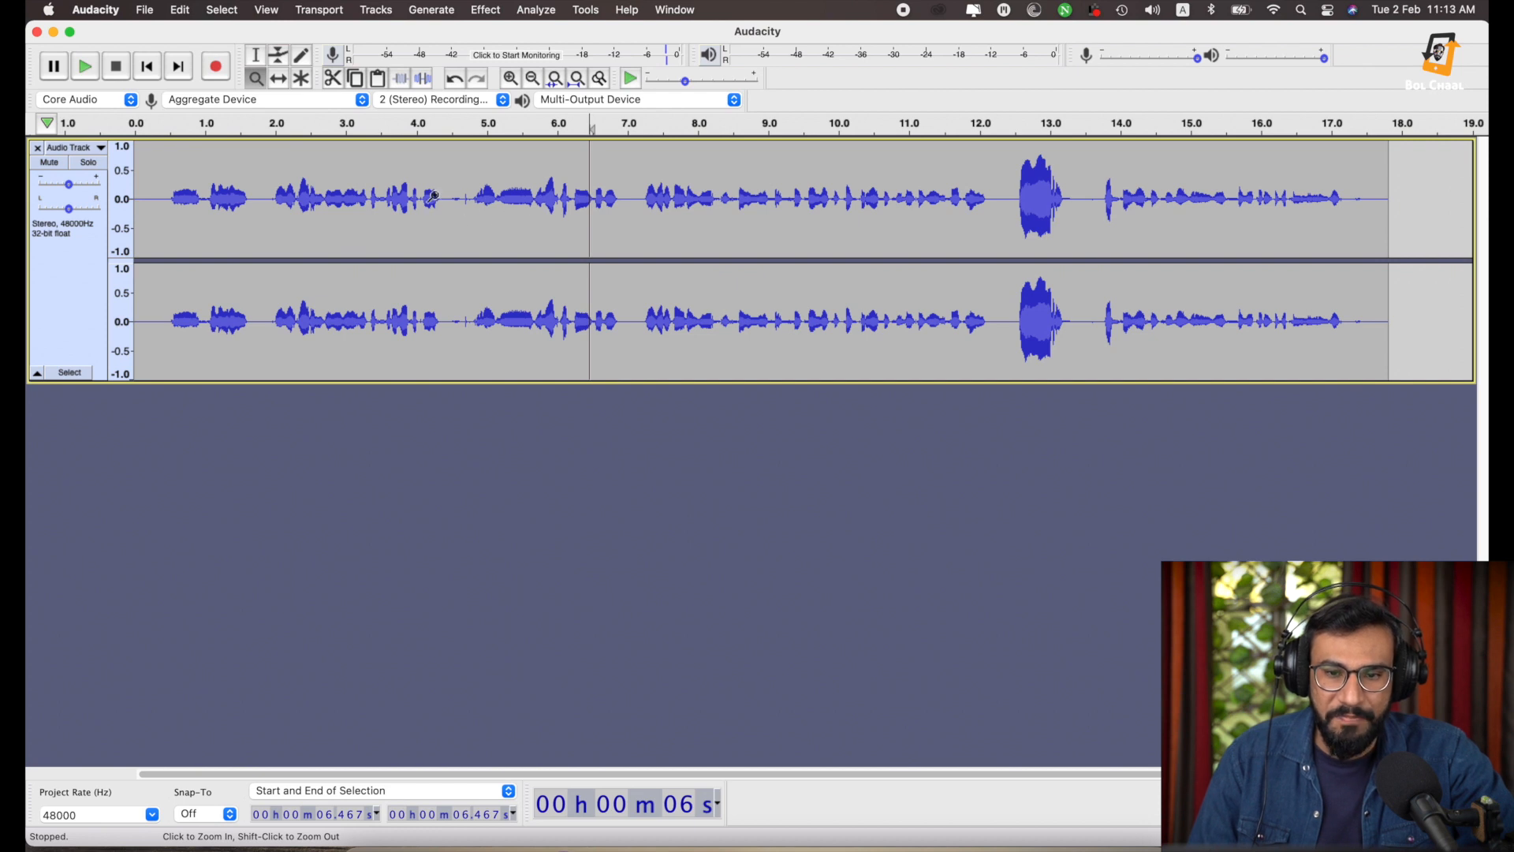
{"action": "left_click", "coordinate": [487, 229]}
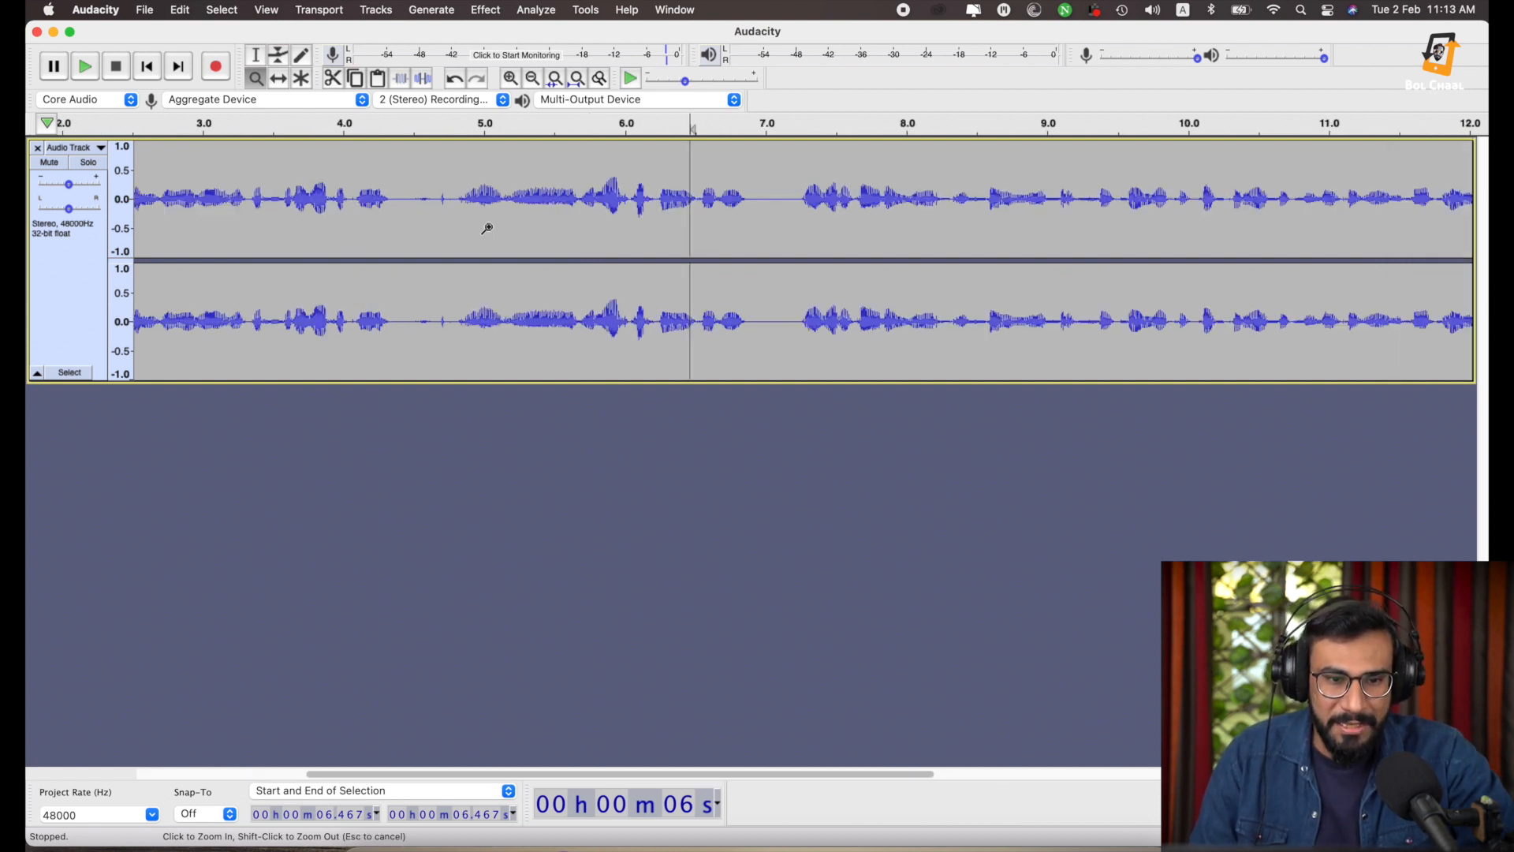
{"action": "left_click", "coordinate": [487, 229]}
{"action": "left_click", "coordinate": [489, 229]}
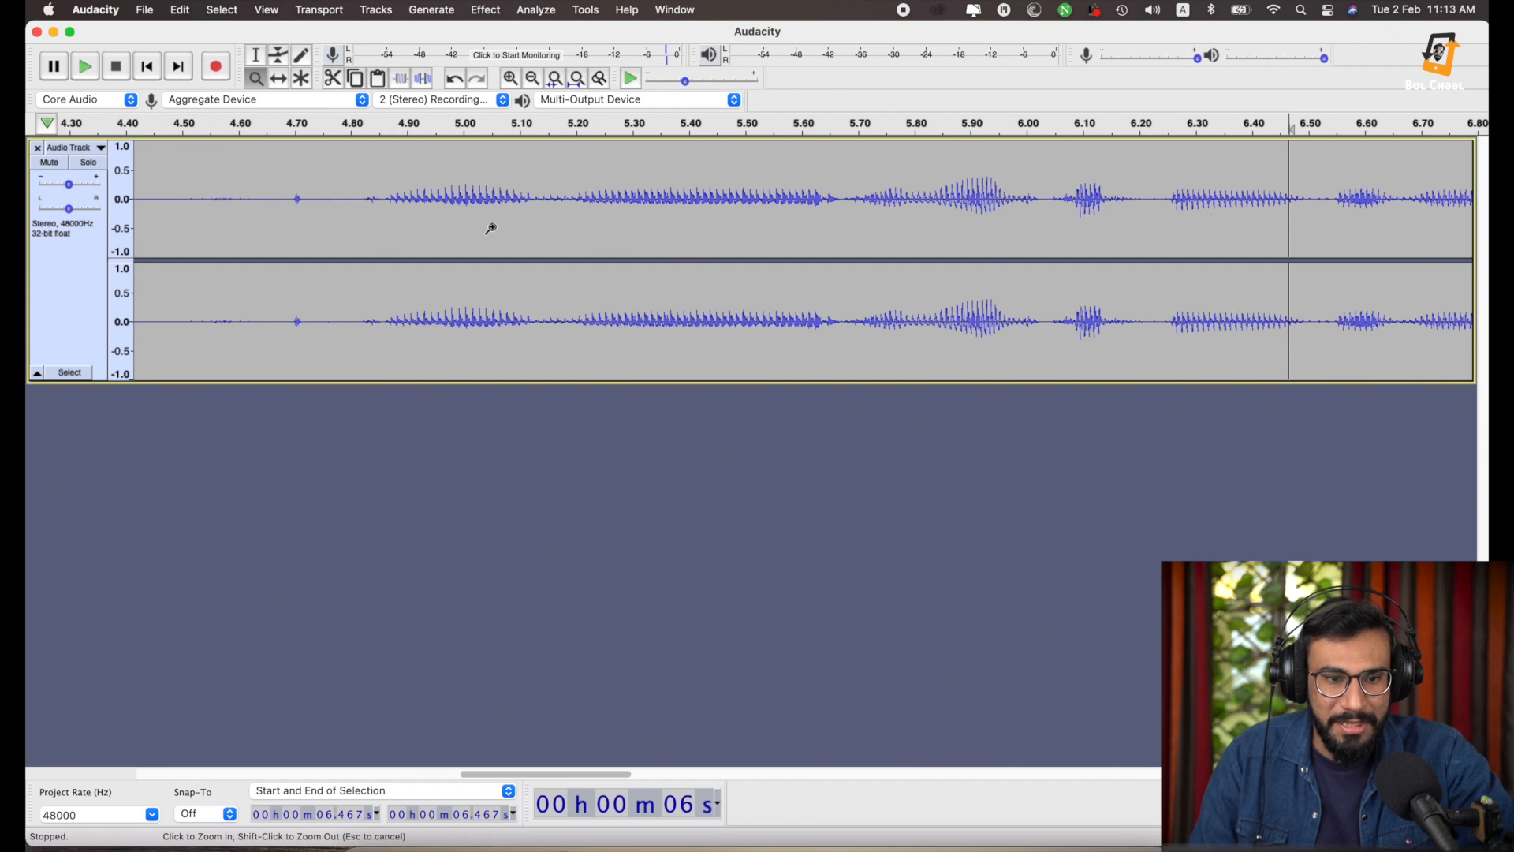
{"action": "left_click", "coordinate": [490, 229]}
{"action": "left_click", "coordinate": [490, 228]}
{"action": "left_click", "coordinate": [490, 229]}
{"action": "left_click", "coordinate": [490, 229]}
{"action": "left_click", "coordinate": [490, 229]}
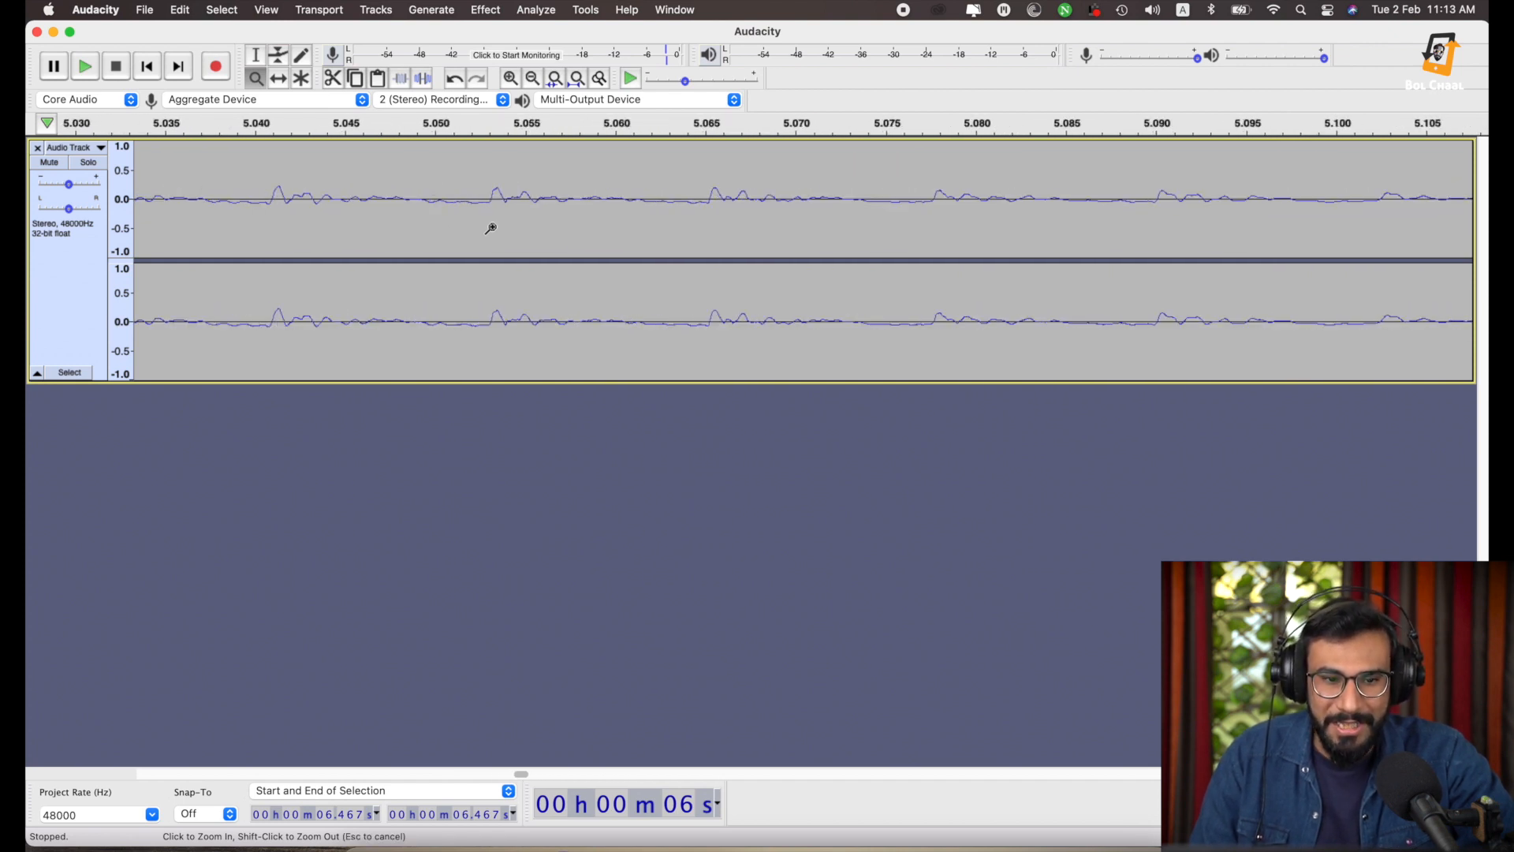
{"action": "left_click", "coordinate": [490, 229]}
{"action": "left_click", "coordinate": [490, 229]}
{"action": "left_click", "coordinate": [490, 229]}
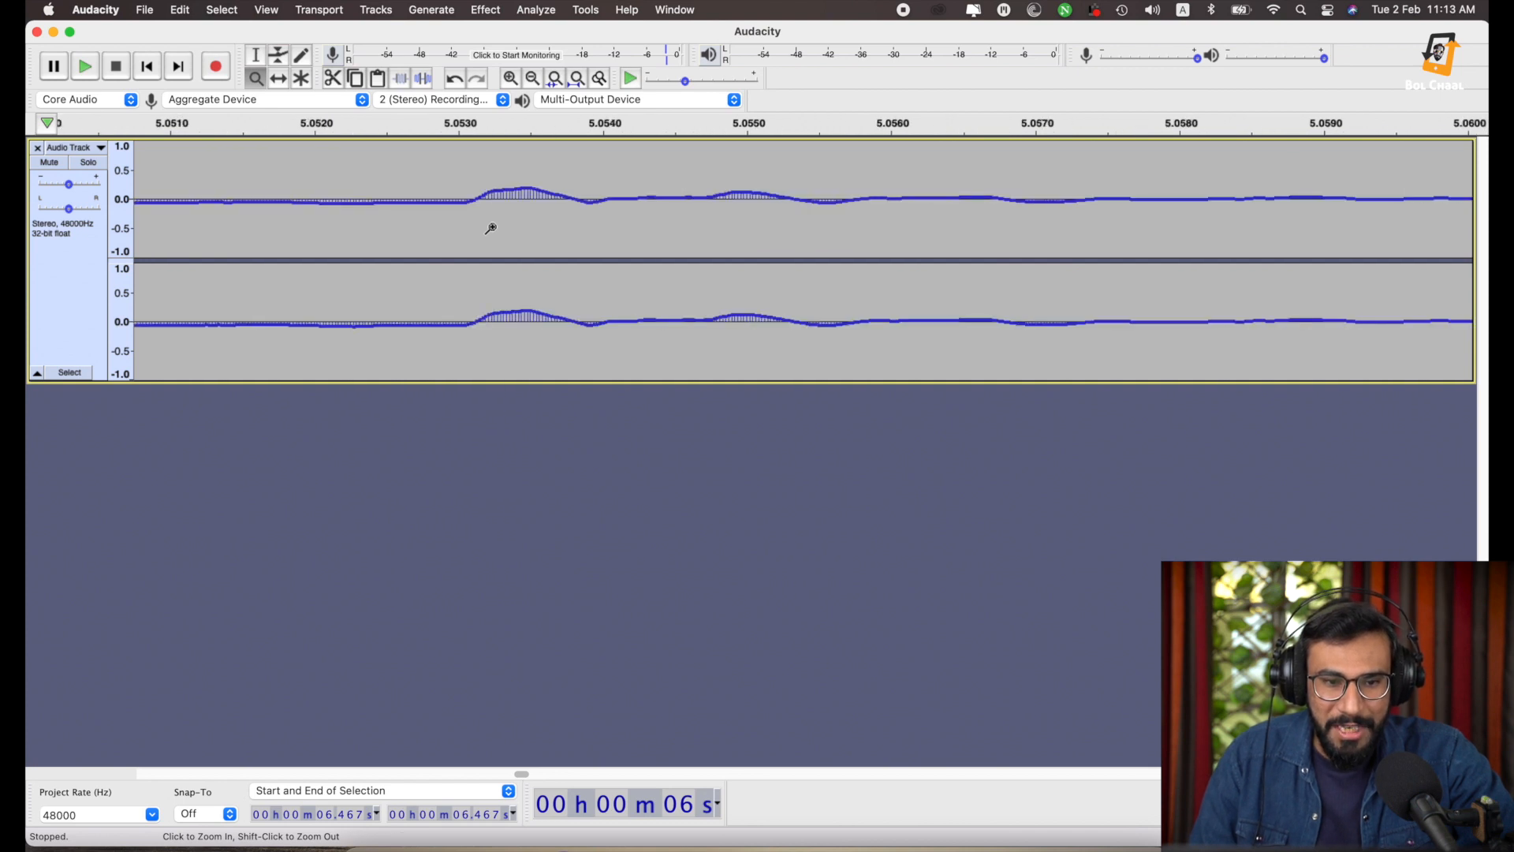
{"action": "left_click", "coordinate": [508, 227]}
{"action": "left_click", "coordinate": [523, 239]}
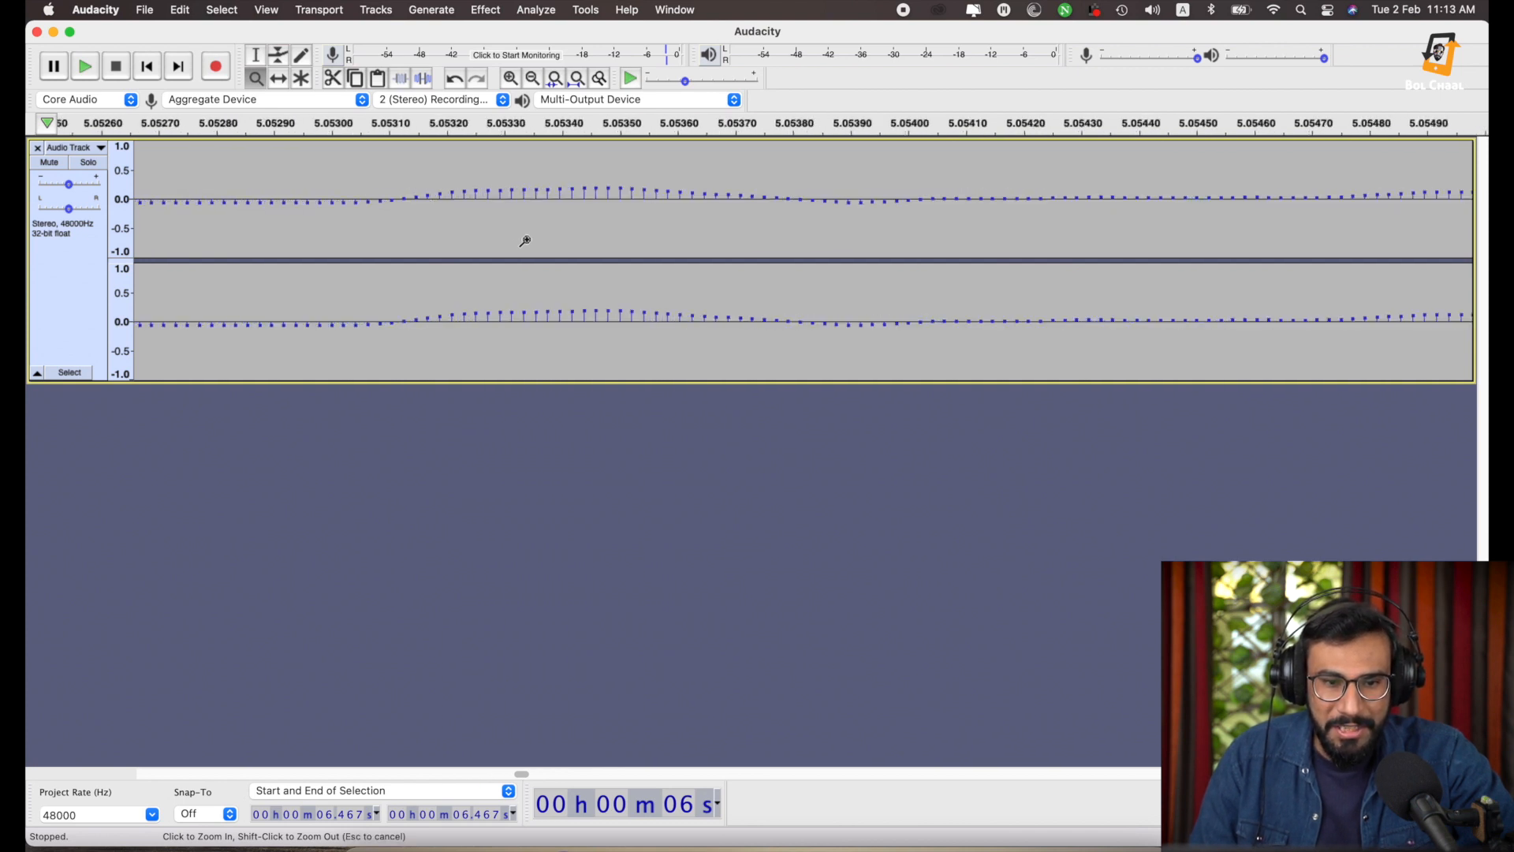
{"action": "left_click", "coordinate": [525, 241]}
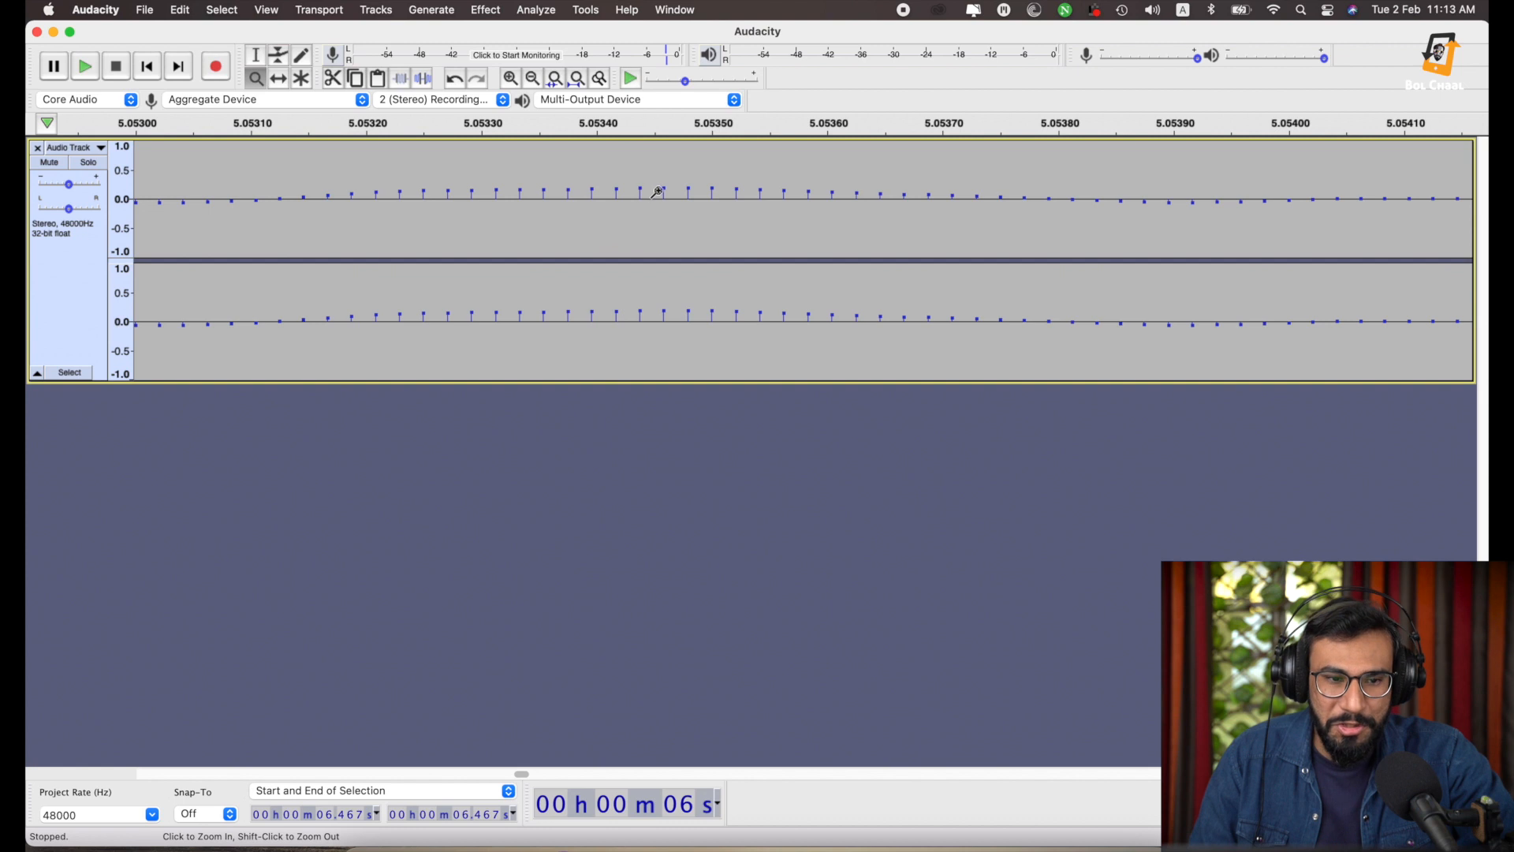
Zoom back out step by step to view the entire clip on the timeline.
{"action": "left_click", "coordinate": [461, 224], "text": "shift"}
{"action": "left_click", "coordinate": [461, 224], "text": "shift"}
{"action": "left_click", "coordinate": [462, 224], "text": "shift"}
{"action": "left_click", "coordinate": [461, 224], "text": "shift"}
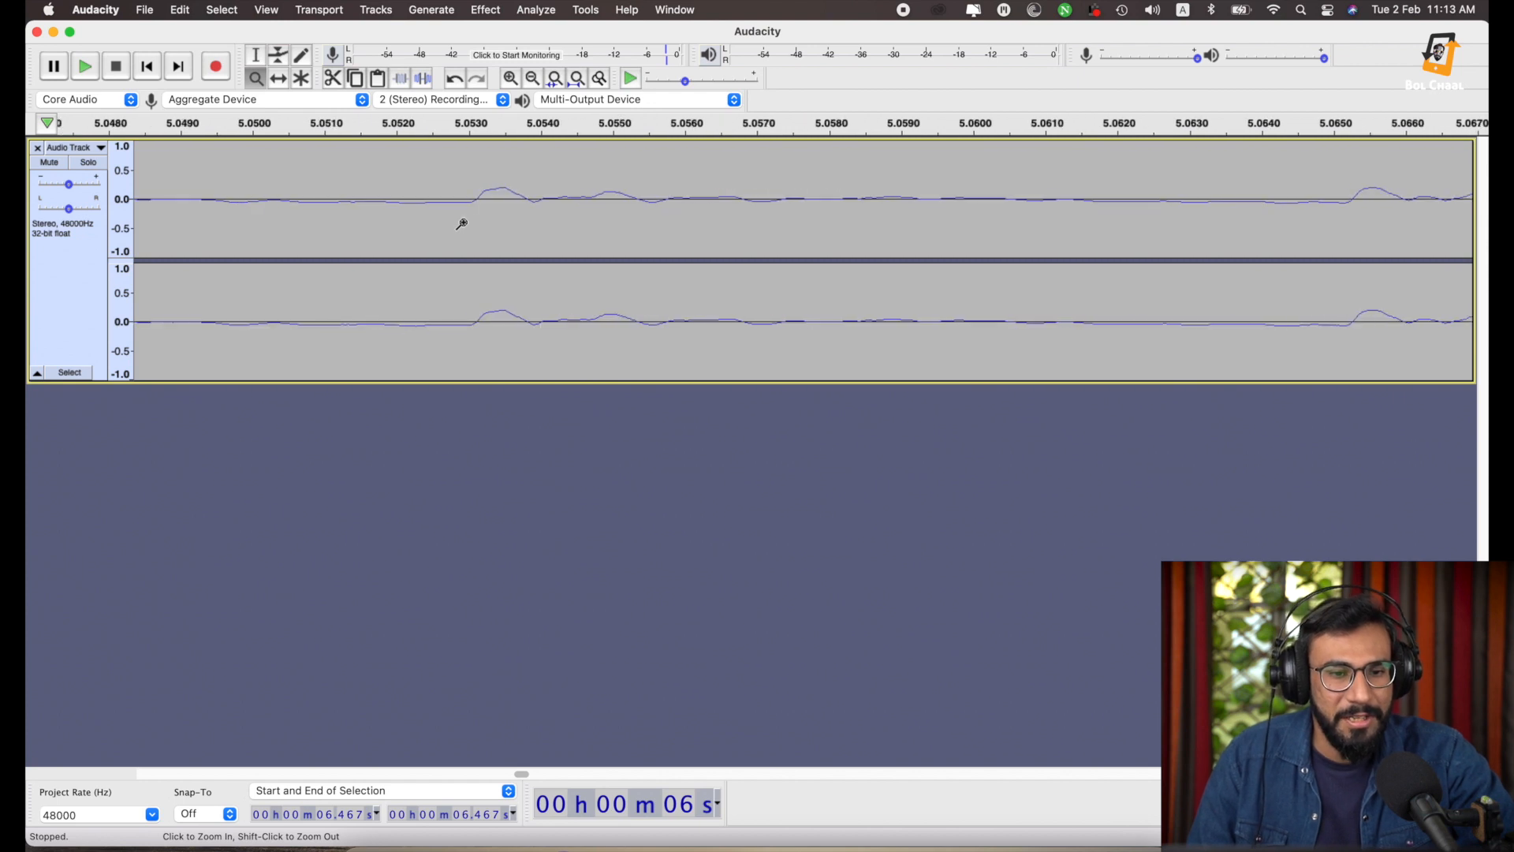
{"action": "left_click", "coordinate": [462, 224], "text": "shift"}
{"action": "left_click", "coordinate": [461, 224], "text": "shift"}
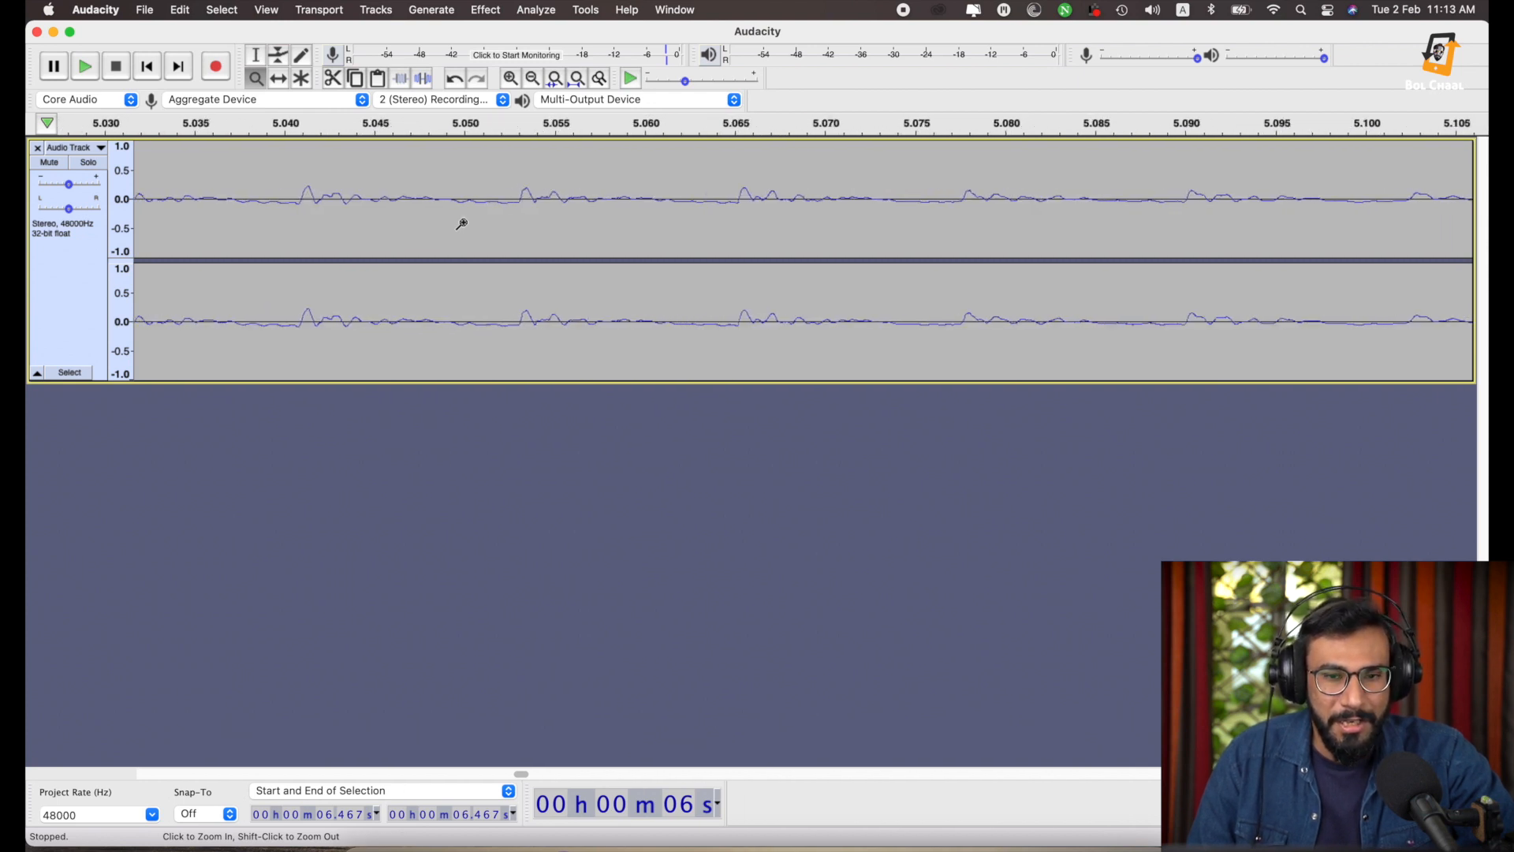
{"action": "left_click", "coordinate": [461, 224], "text": "shift"}
{"action": "left_click", "coordinate": [462, 224], "text": "shift"}
{"action": "left_click", "coordinate": [461, 224], "text": "shift"}
{"action": "left_click", "coordinate": [462, 224], "text": "shift"}
{"action": "left_click", "coordinate": [461, 223], "text": "shift"}
{"action": "left_click", "coordinate": [461, 224], "text": "shift"}
{"action": "left_click", "coordinate": [461, 224], "text": "shift"}
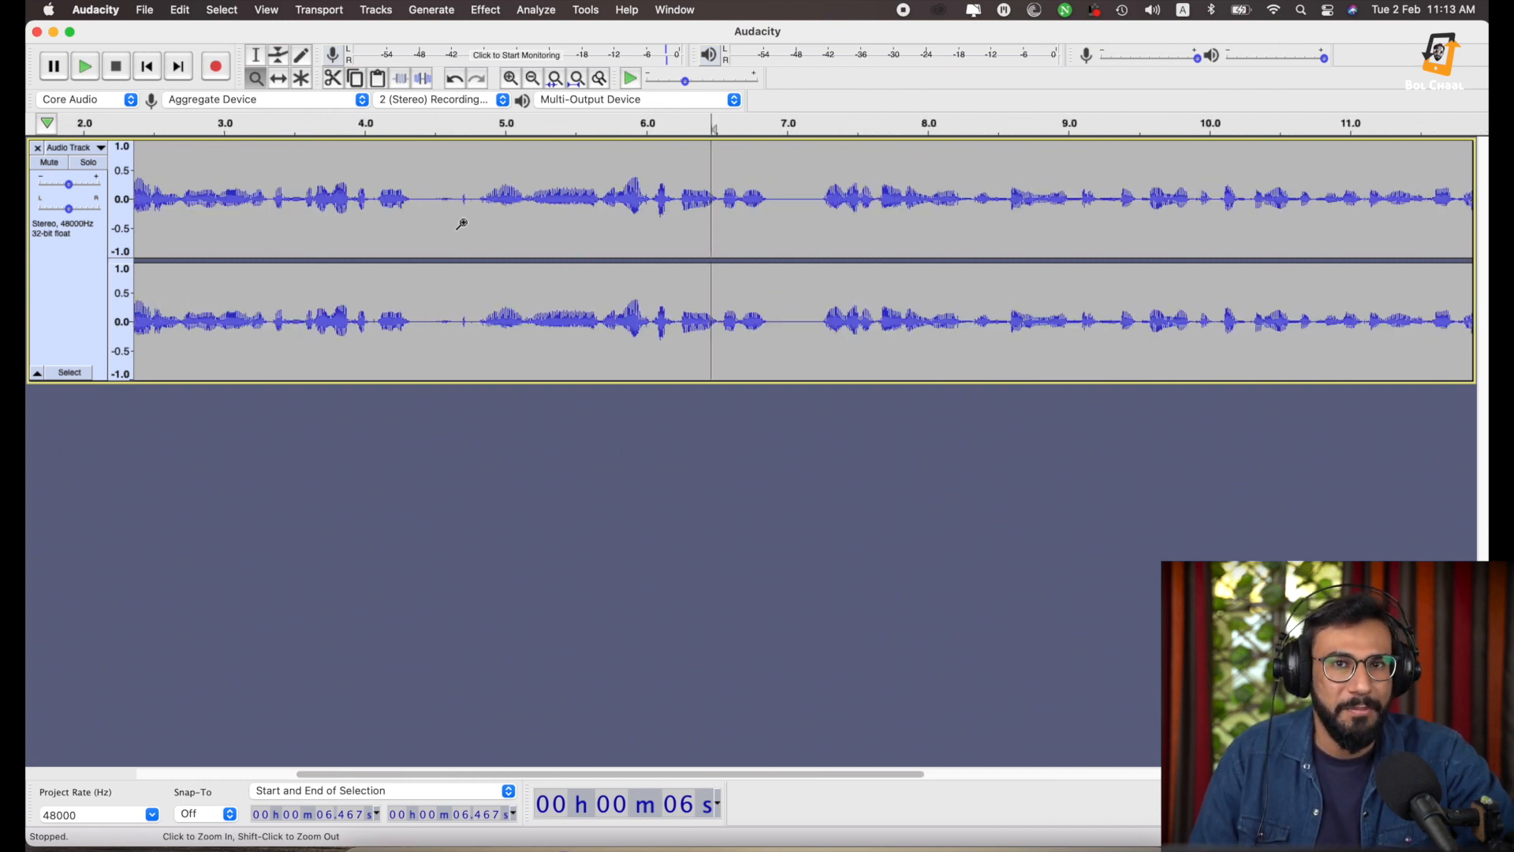
{"action": "left_click", "coordinate": [461, 224], "text": "shift"}
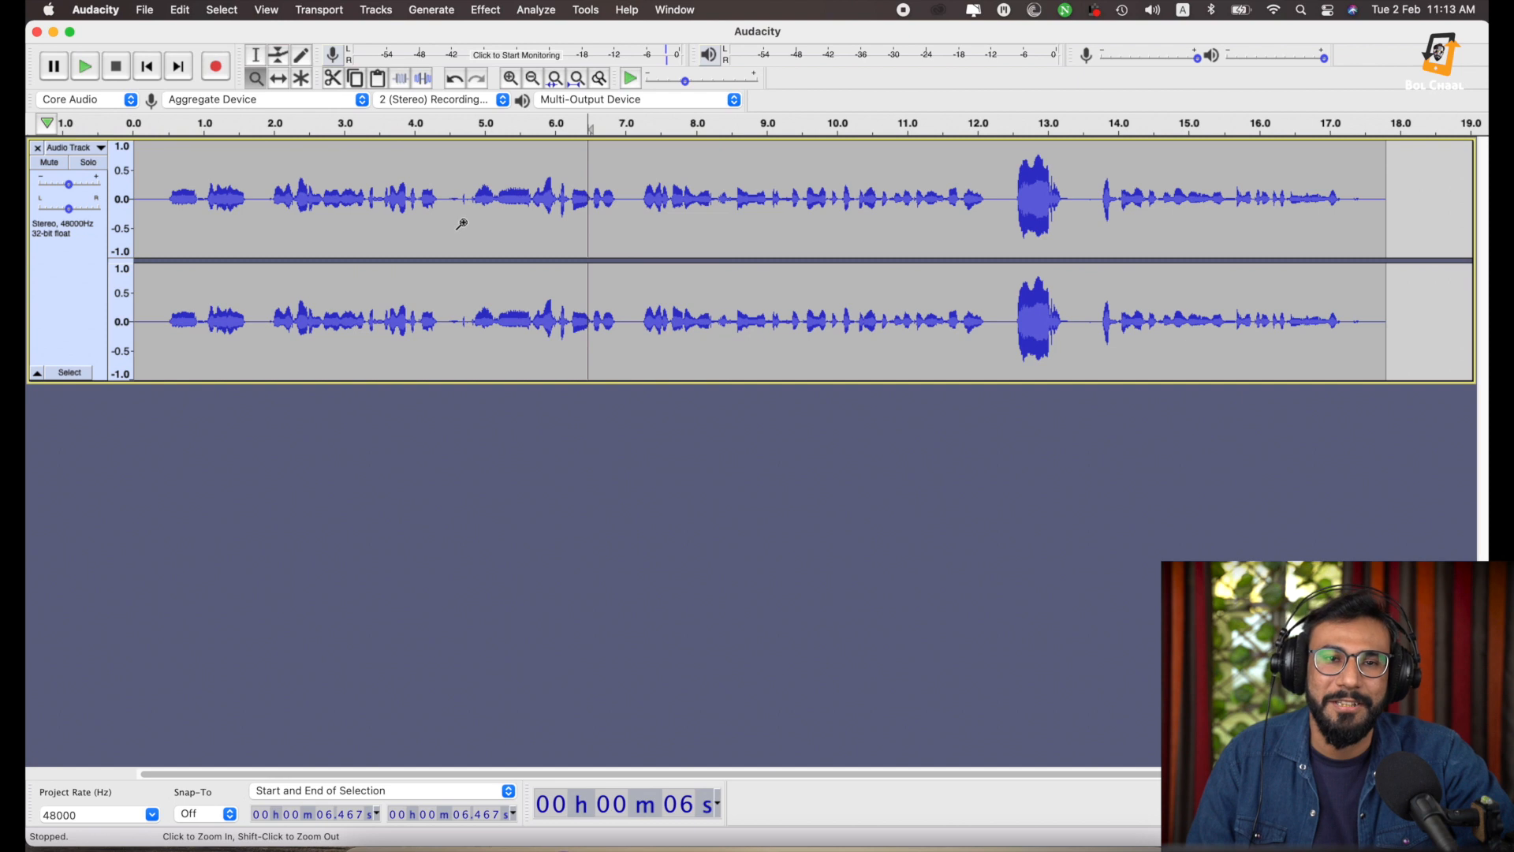
{"action": "left_click", "coordinate": [461, 224], "text": "shift"}
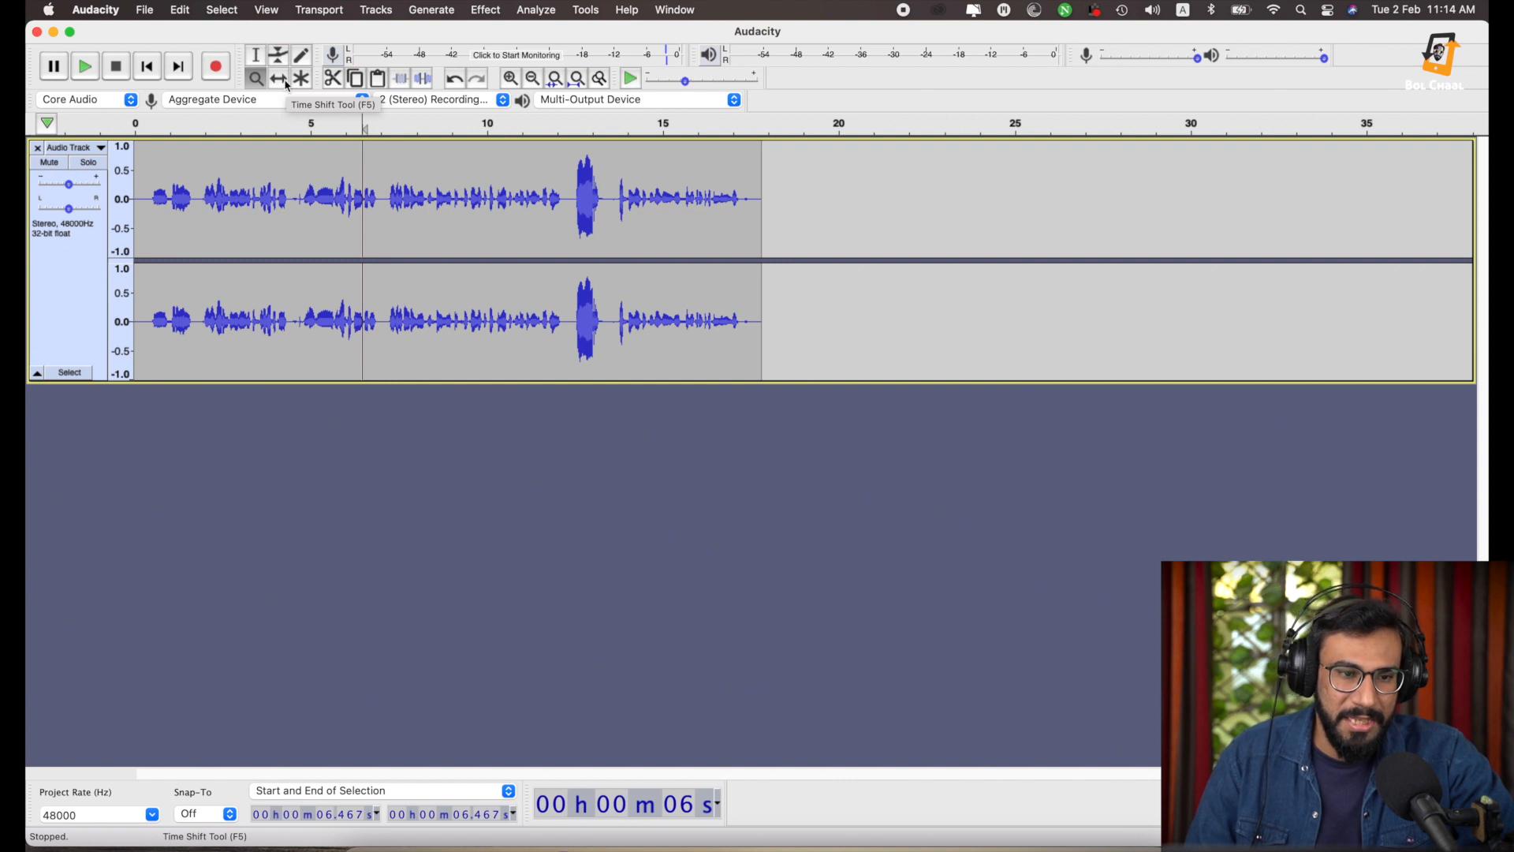
Magnify the waveform with the Zoom tool to show roughly the 6 to 10.5 s stretch of the recording.
{"action": "left_click", "coordinate": [376, 235]}
{"action": "left_click", "coordinate": [376, 235]}
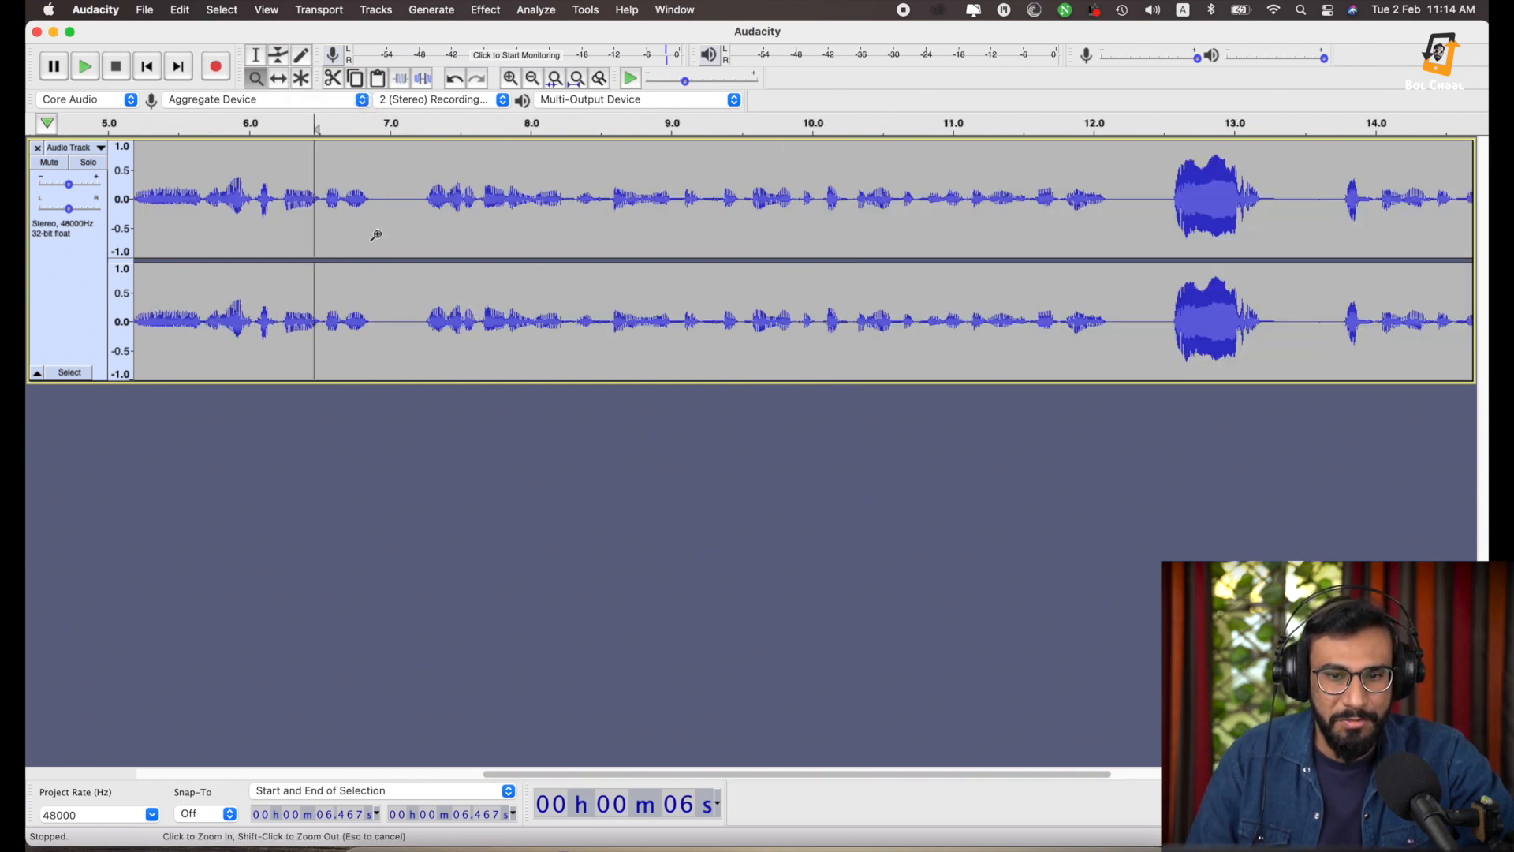
{"action": "left_click", "coordinate": [376, 235]}
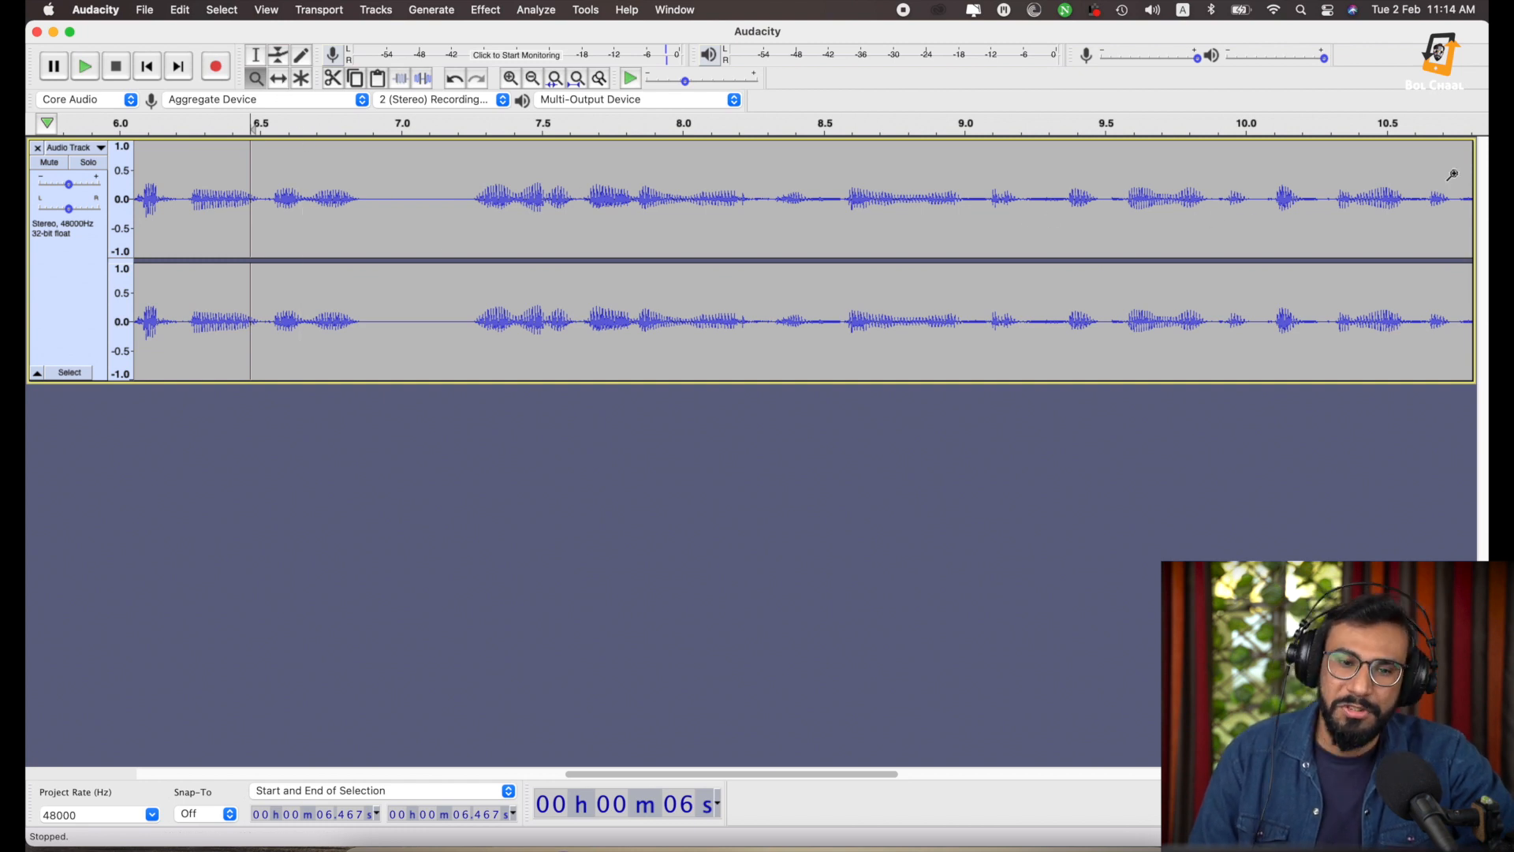
Switch to the Time Shift tool and look through the magnified recording along the timeline, from its beginning to its end.
{"action": "left_click", "coordinate": [277, 80]}
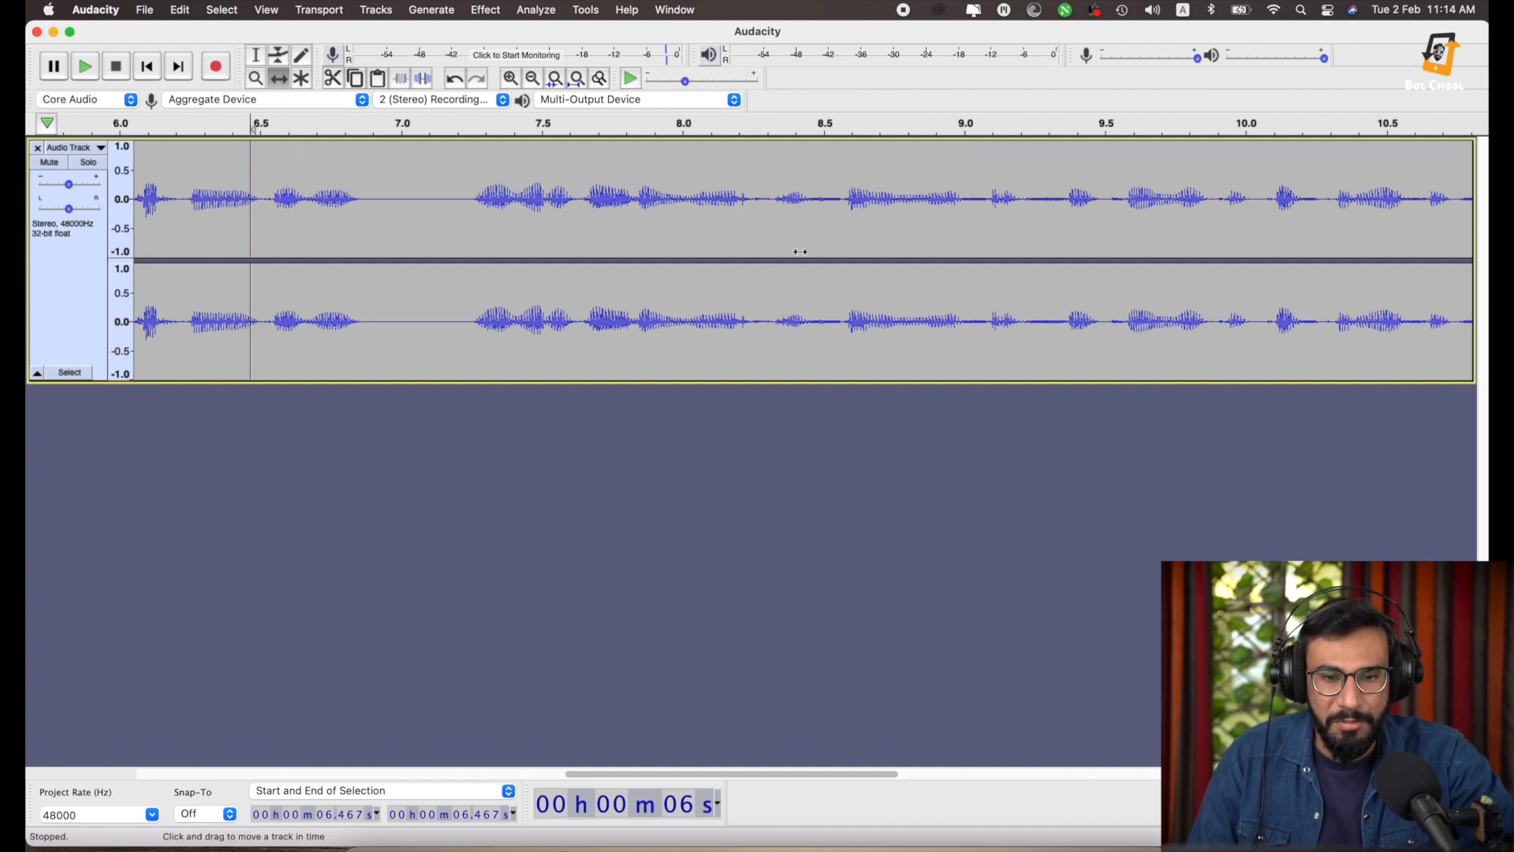
{"action": "scroll", "coordinate": [712, 239], "scroll_direction": "right", "scroll_amount": 10}
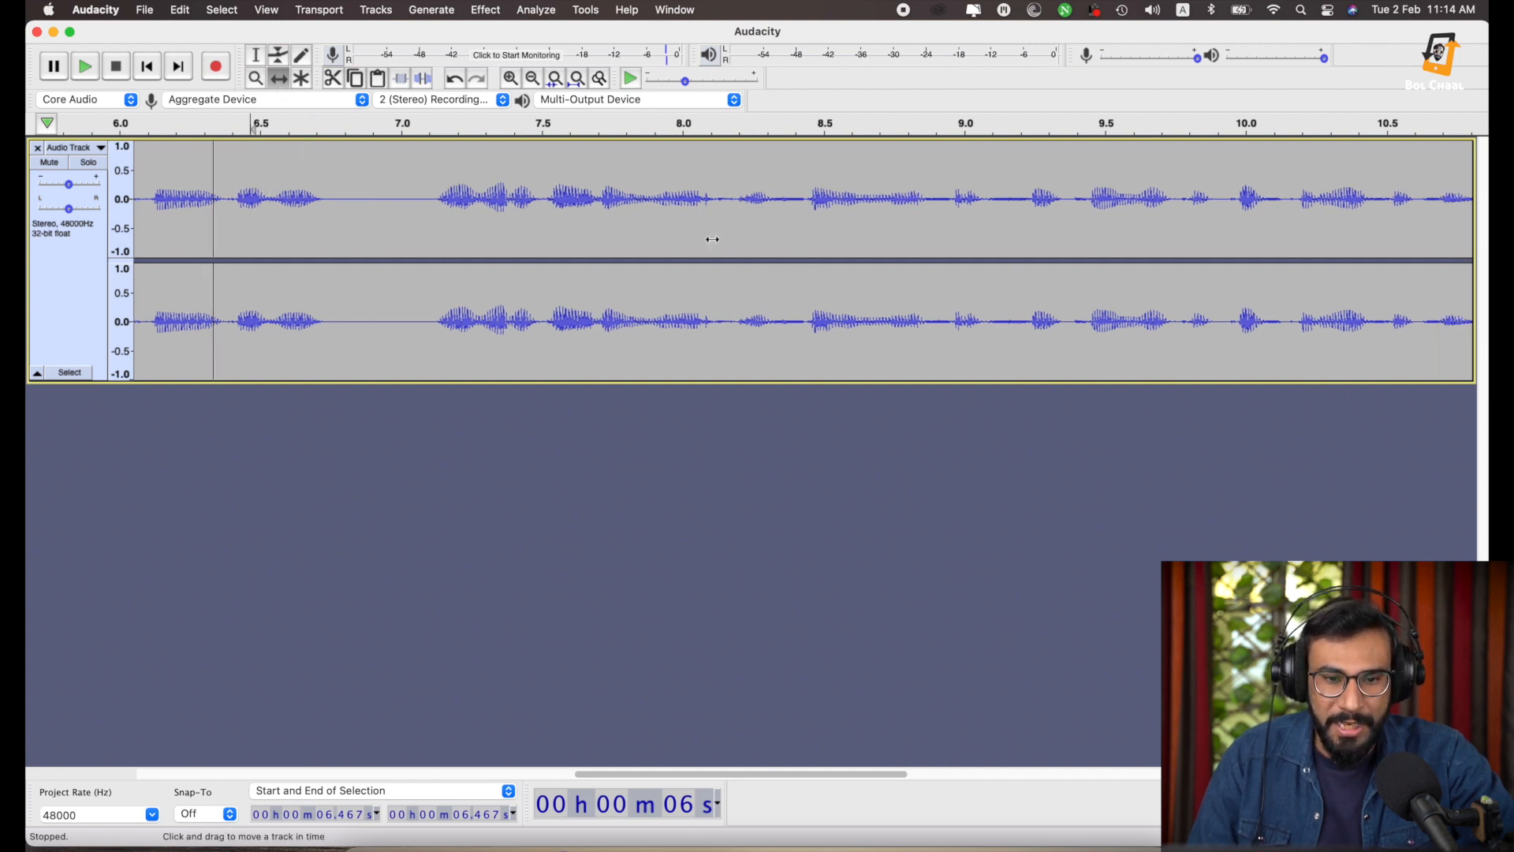
{"action": "scroll", "coordinate": [712, 239], "scroll_direction": "right", "scroll_amount": 8}
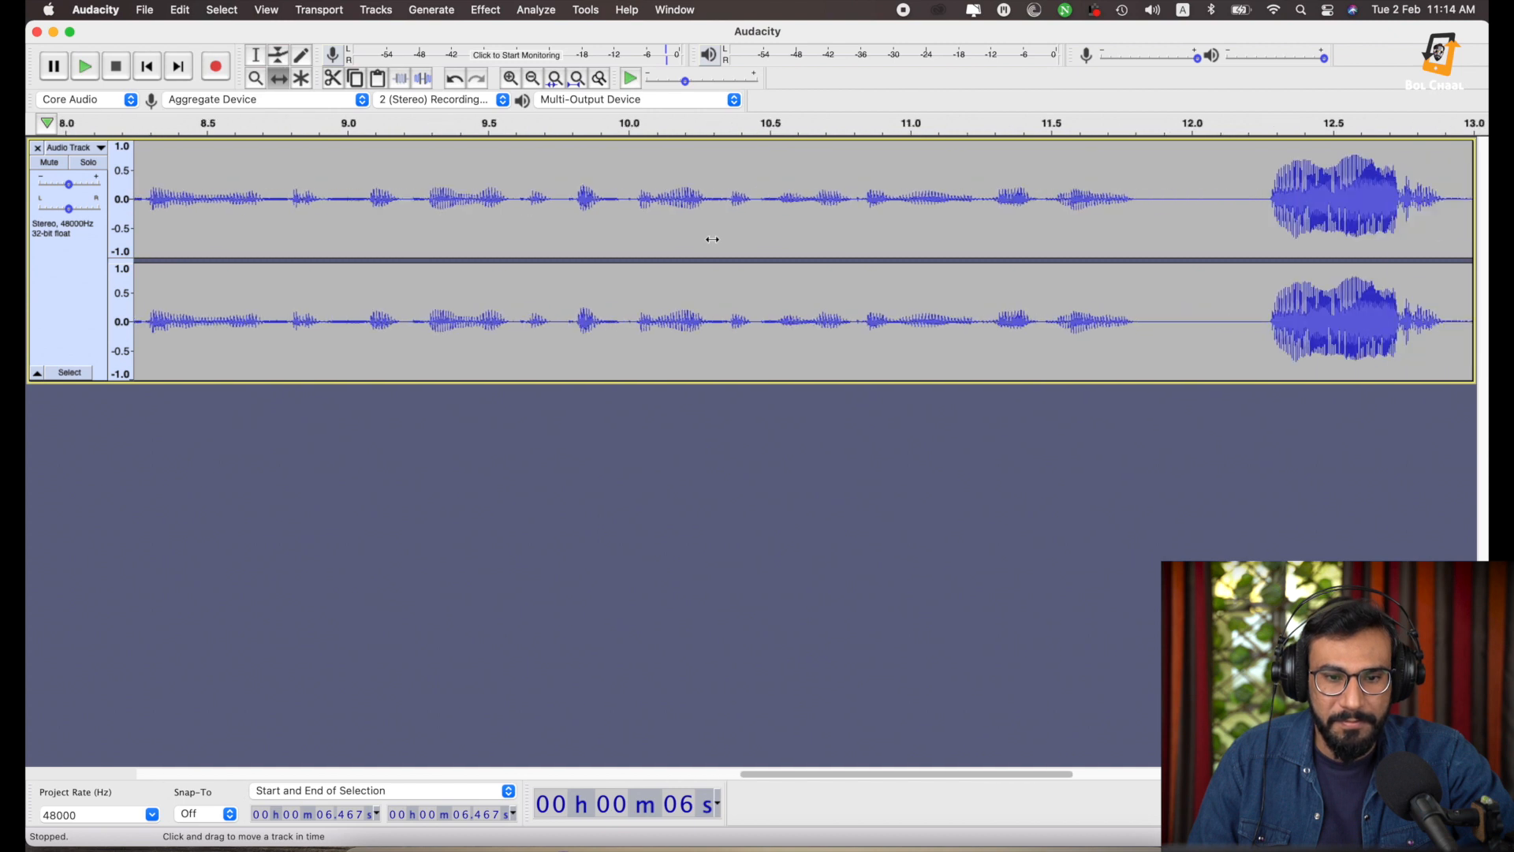
{"action": "scroll", "coordinate": [712, 239], "scroll_direction": "right", "scroll_amount": 12}
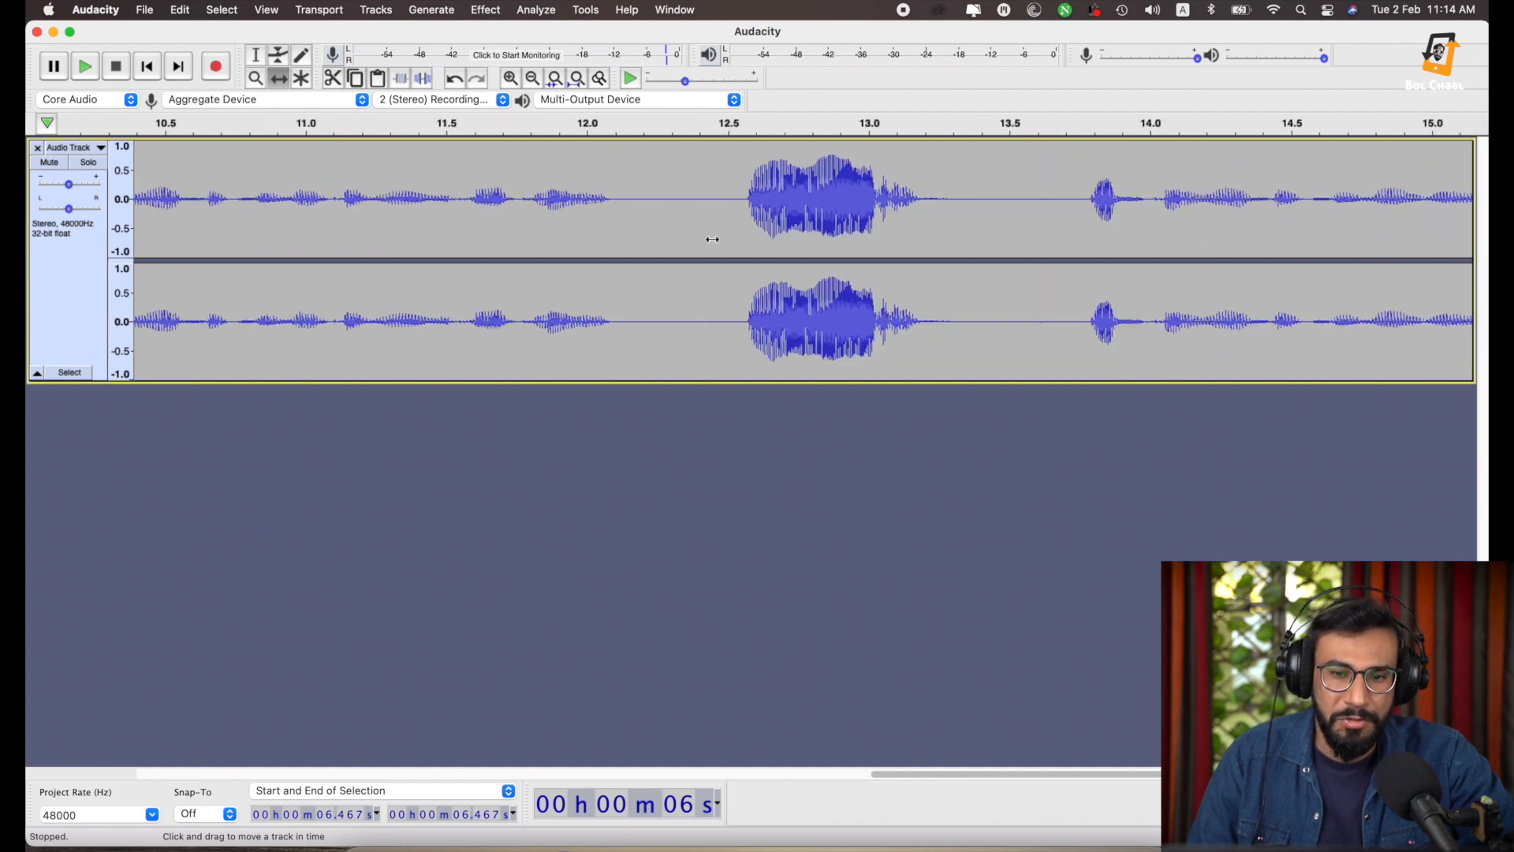
{"action": "scroll", "coordinate": [712, 239], "scroll_direction": "right", "scroll_amount": 1}
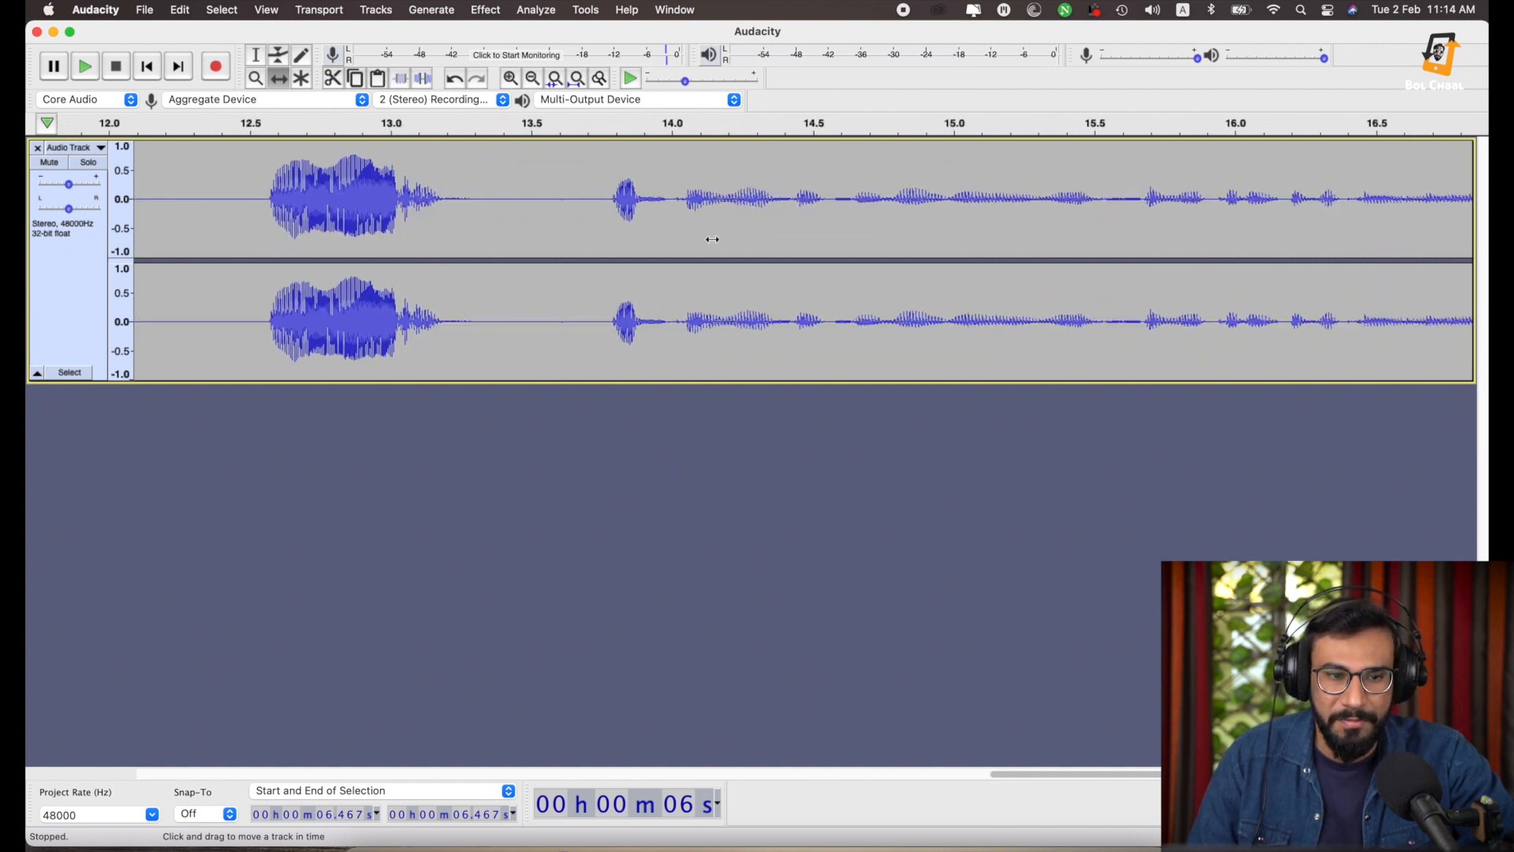
{"action": "scroll", "coordinate": [712, 239], "scroll_direction": "left", "scroll_amount": 10}
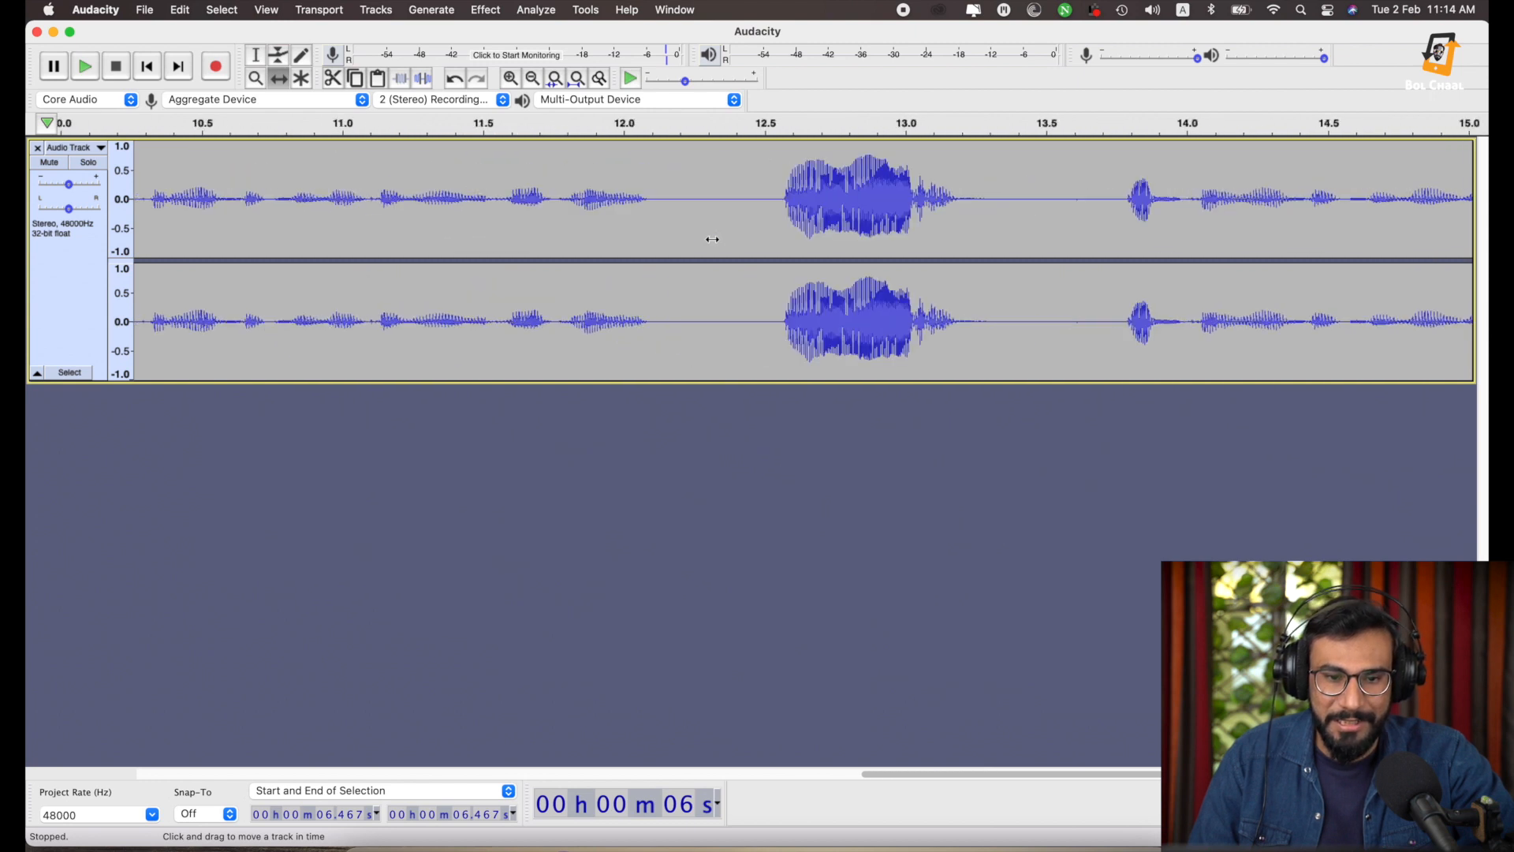
{"action": "scroll", "coordinate": [712, 239], "scroll_direction": "left", "scroll_amount": 10}
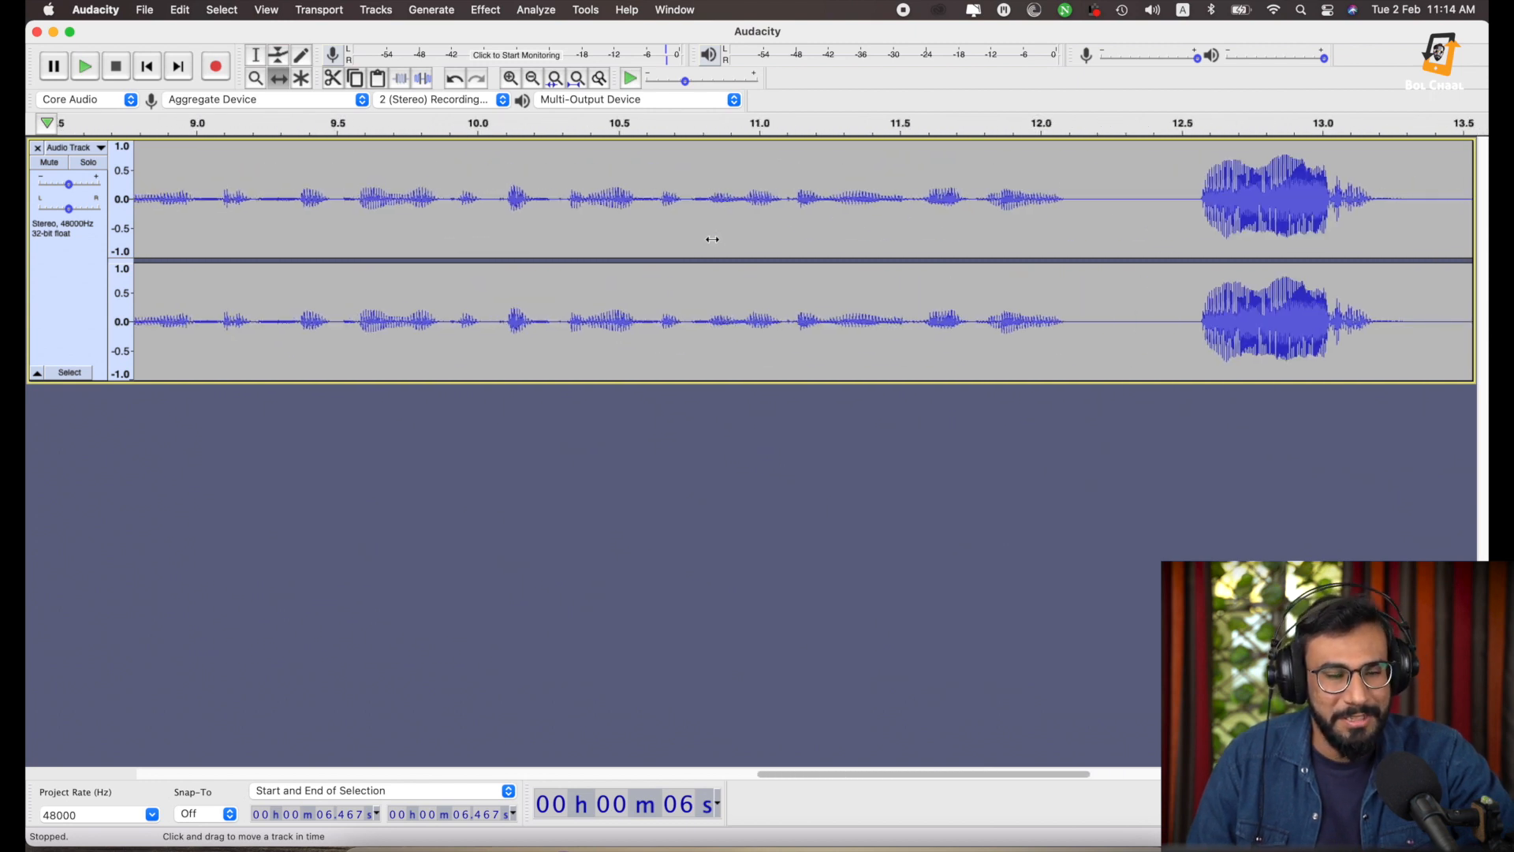
{"action": "scroll", "coordinate": [712, 239], "scroll_direction": "left", "scroll_amount": 2}
{"action": "scroll", "coordinate": [712, 239], "scroll_direction": "left", "scroll_amount": 5}
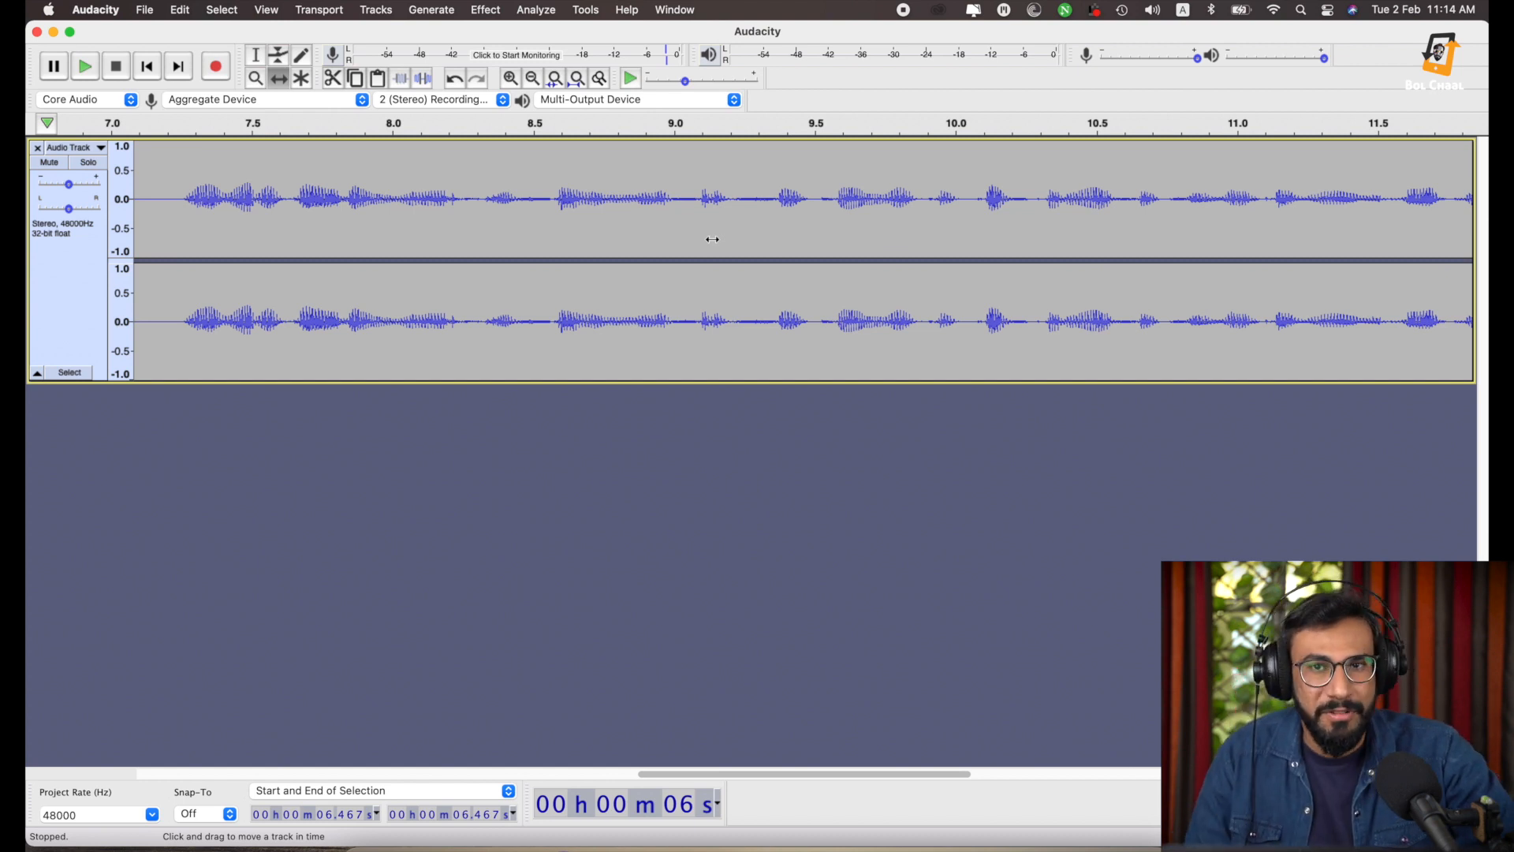
{"action": "scroll", "coordinate": [713, 239], "scroll_direction": "left", "scroll_amount": 5}
{"action": "scroll", "coordinate": [712, 239], "scroll_direction": "left", "scroll_amount": 15}
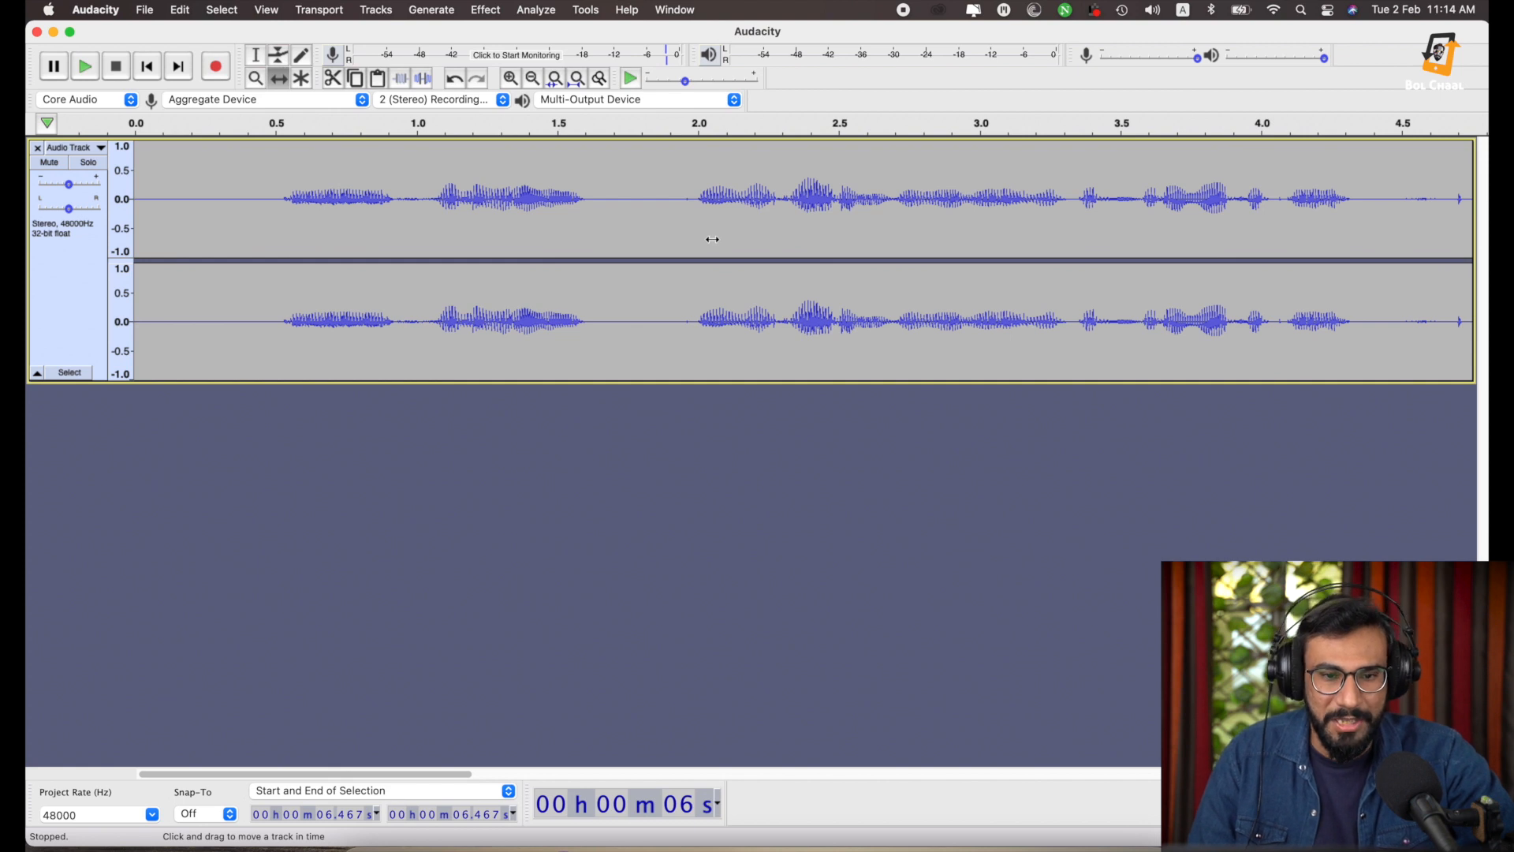
{"action": "scroll", "coordinate": [712, 239], "scroll_direction": "right", "scroll_amount": 20}
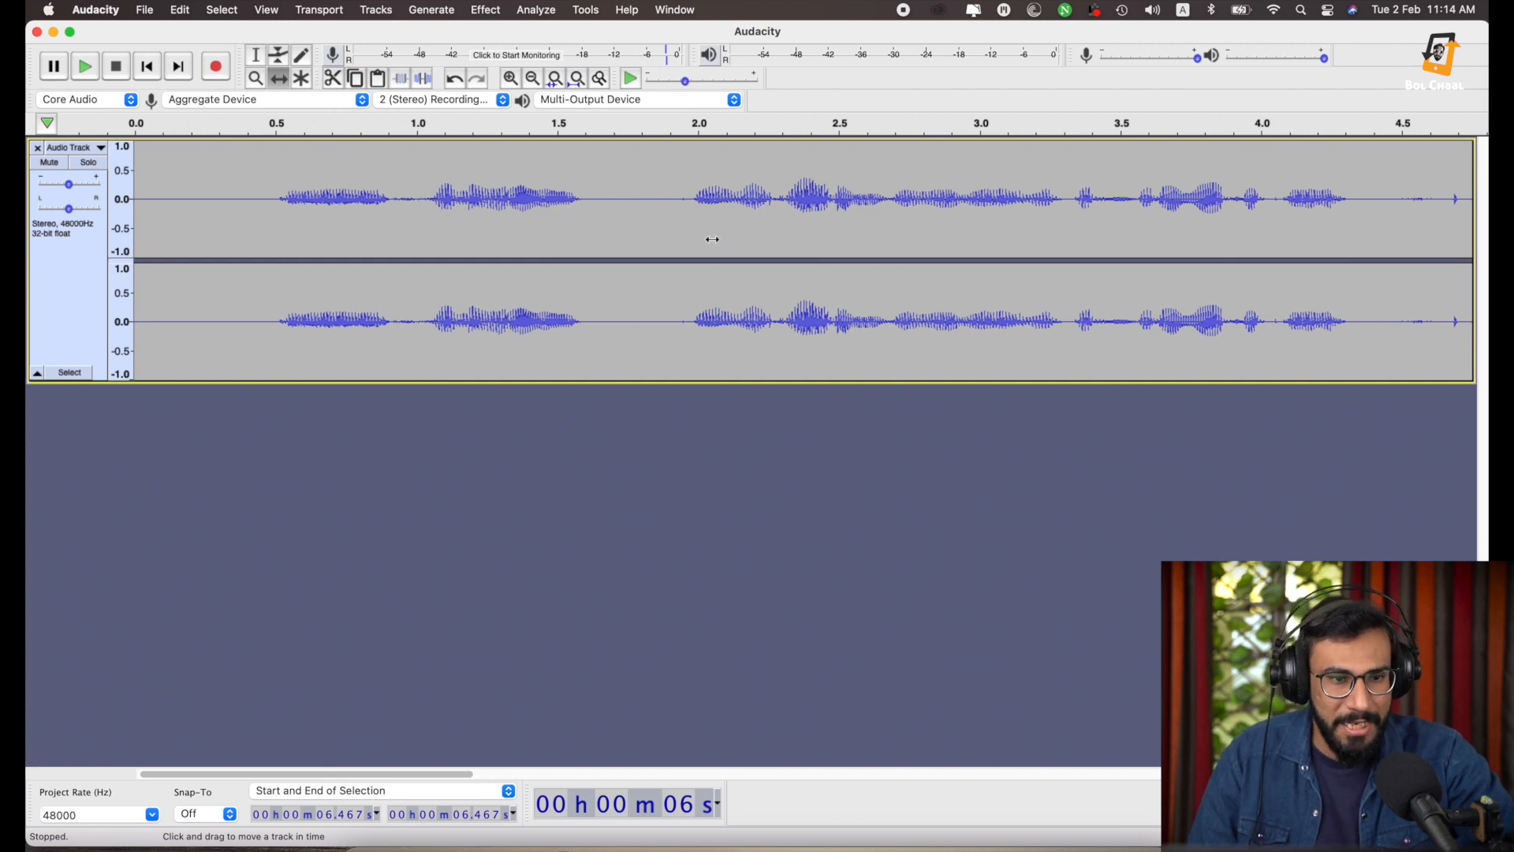
{"action": "scroll", "coordinate": [712, 239], "scroll_direction": "right", "scroll_amount": 15}
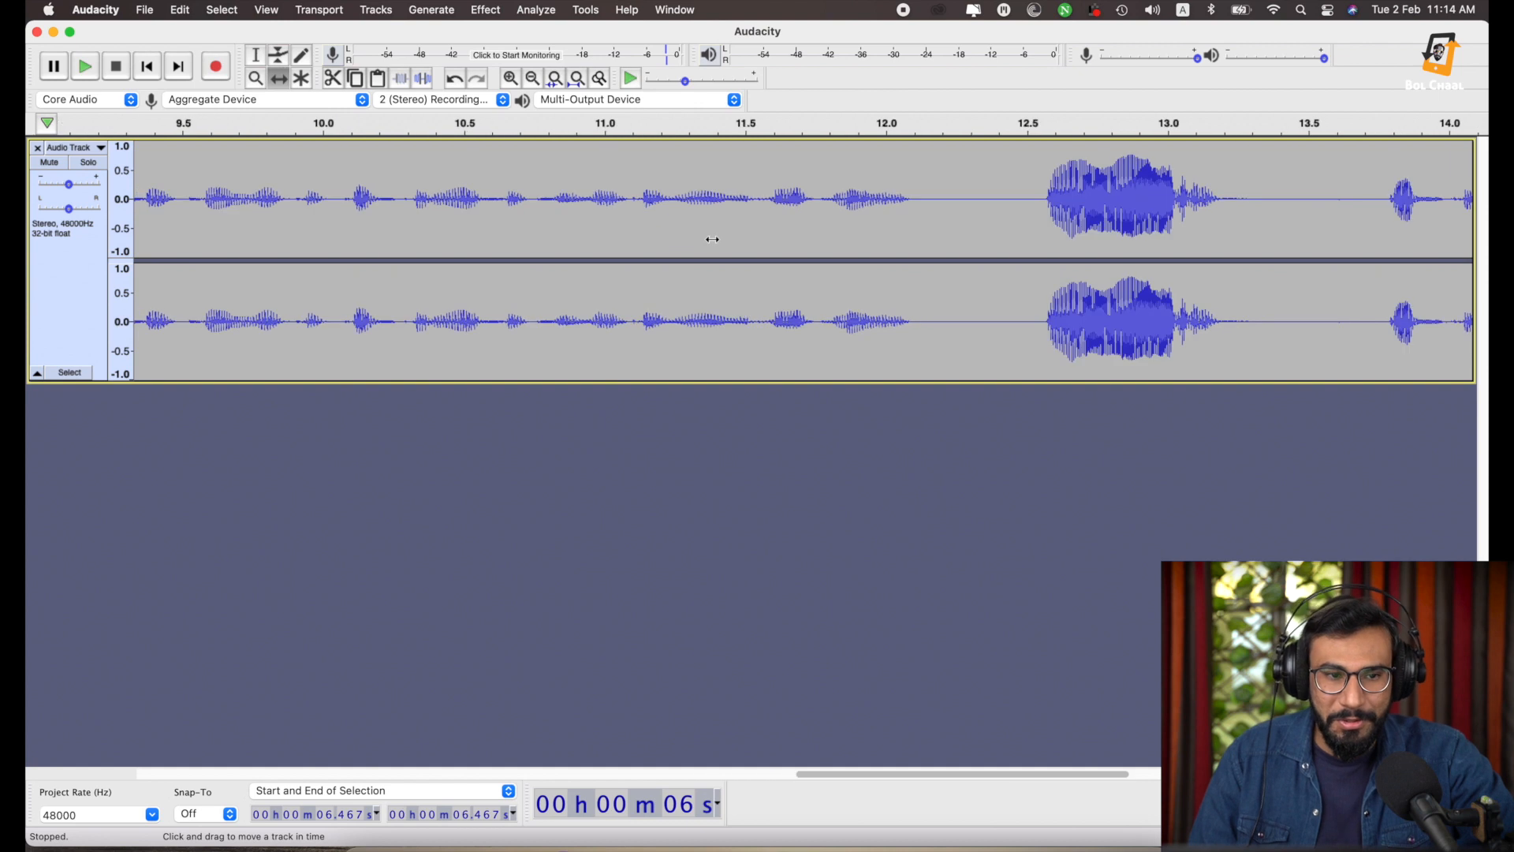
{"action": "scroll", "coordinate": [712, 239], "scroll_direction": "right", "scroll_amount": 5}
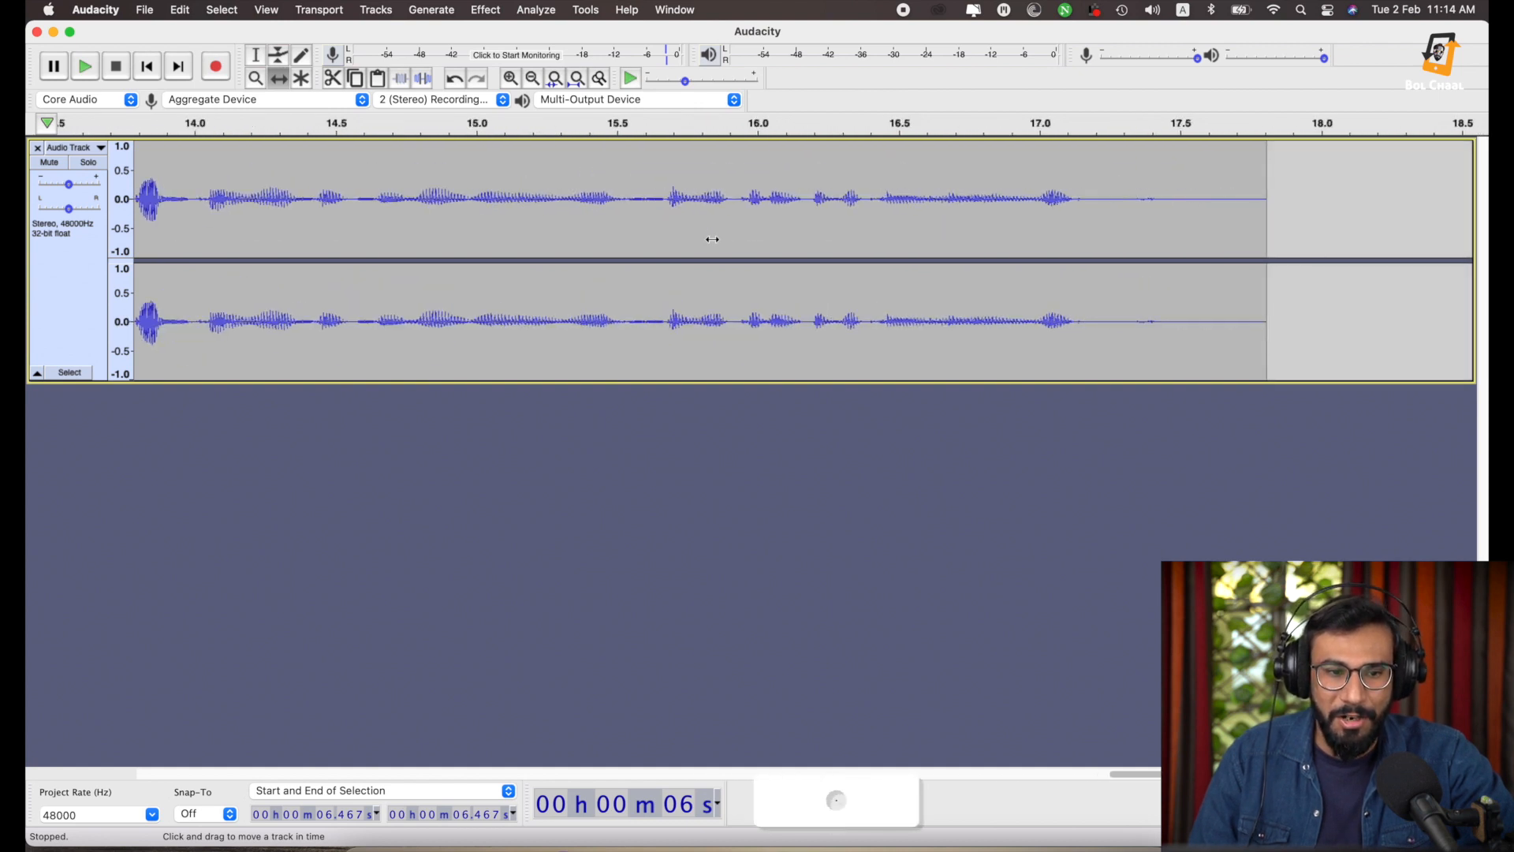
{"action": "scroll", "coordinate": [712, 239], "scroll_direction": "left", "scroll_amount": 7}
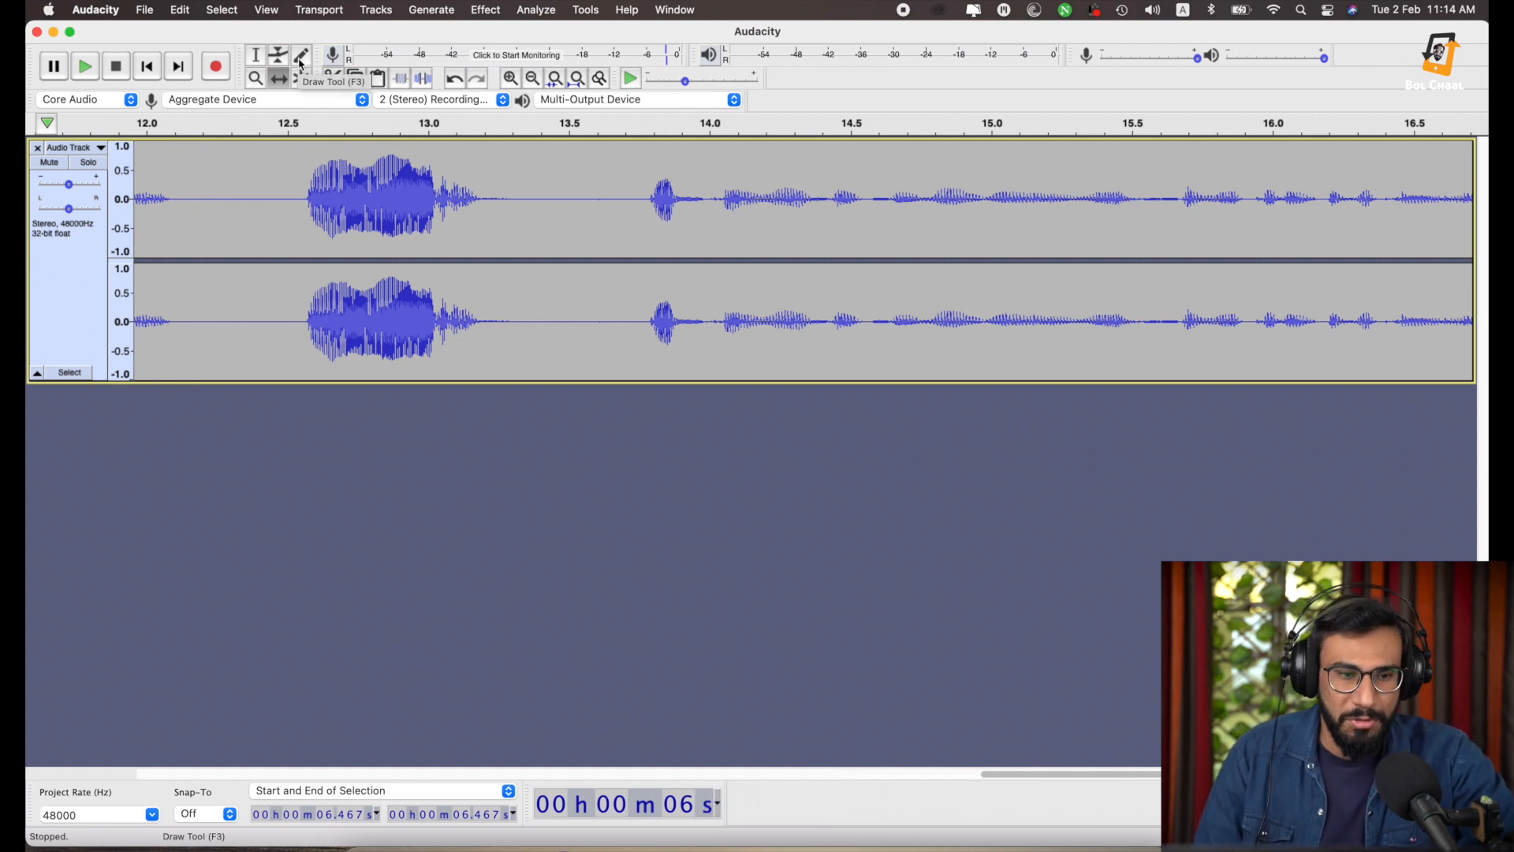
Use the Zoom tool to magnify the loud burst around 12.914 s down to its individual samples.
{"action": "left_click", "coordinate": [255, 78]}
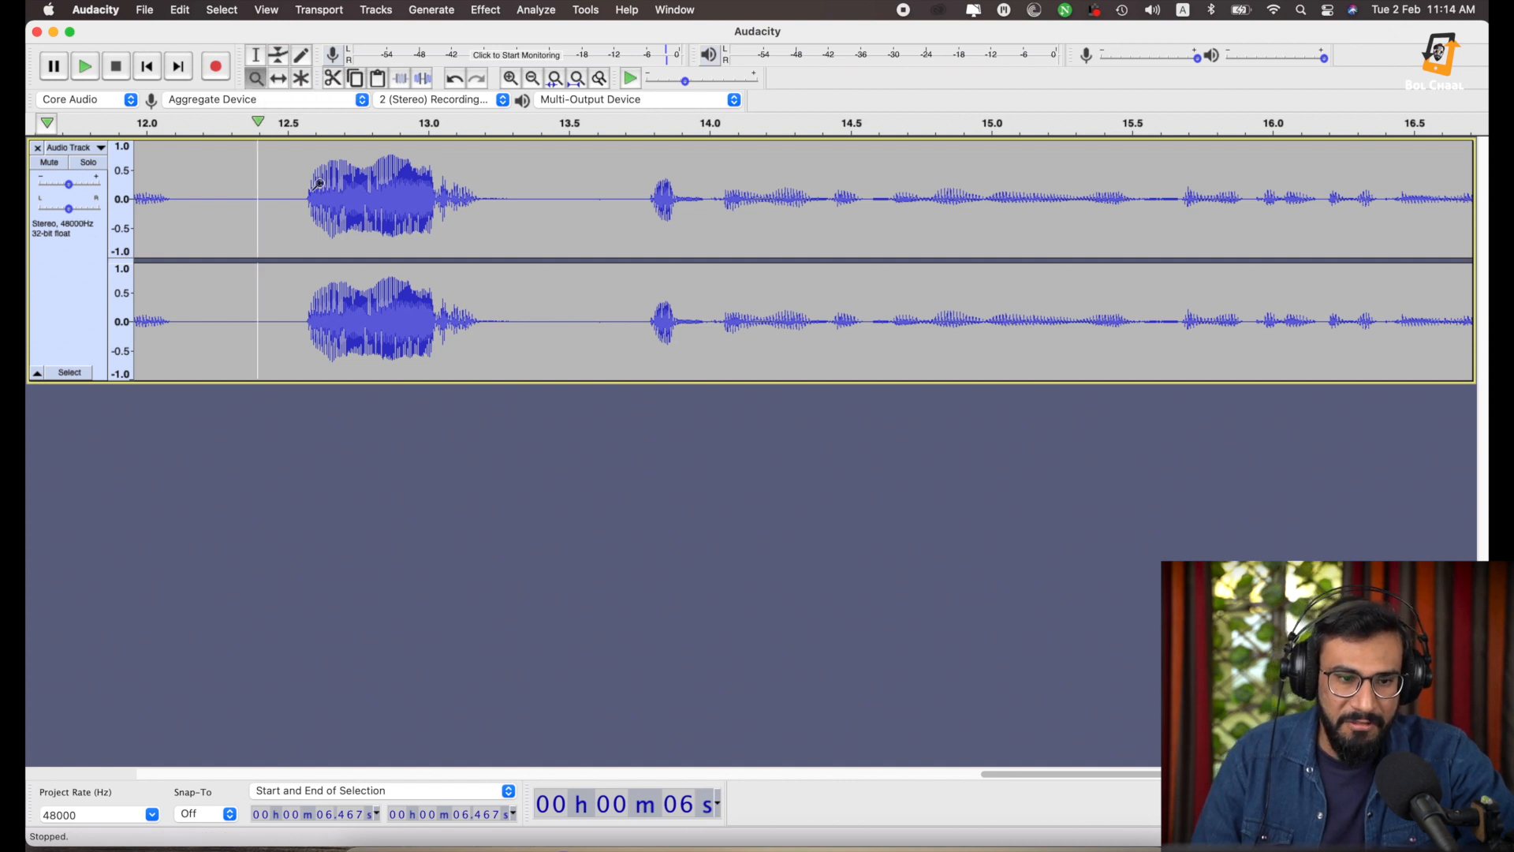
{"action": "left_click", "coordinate": [355, 206]}
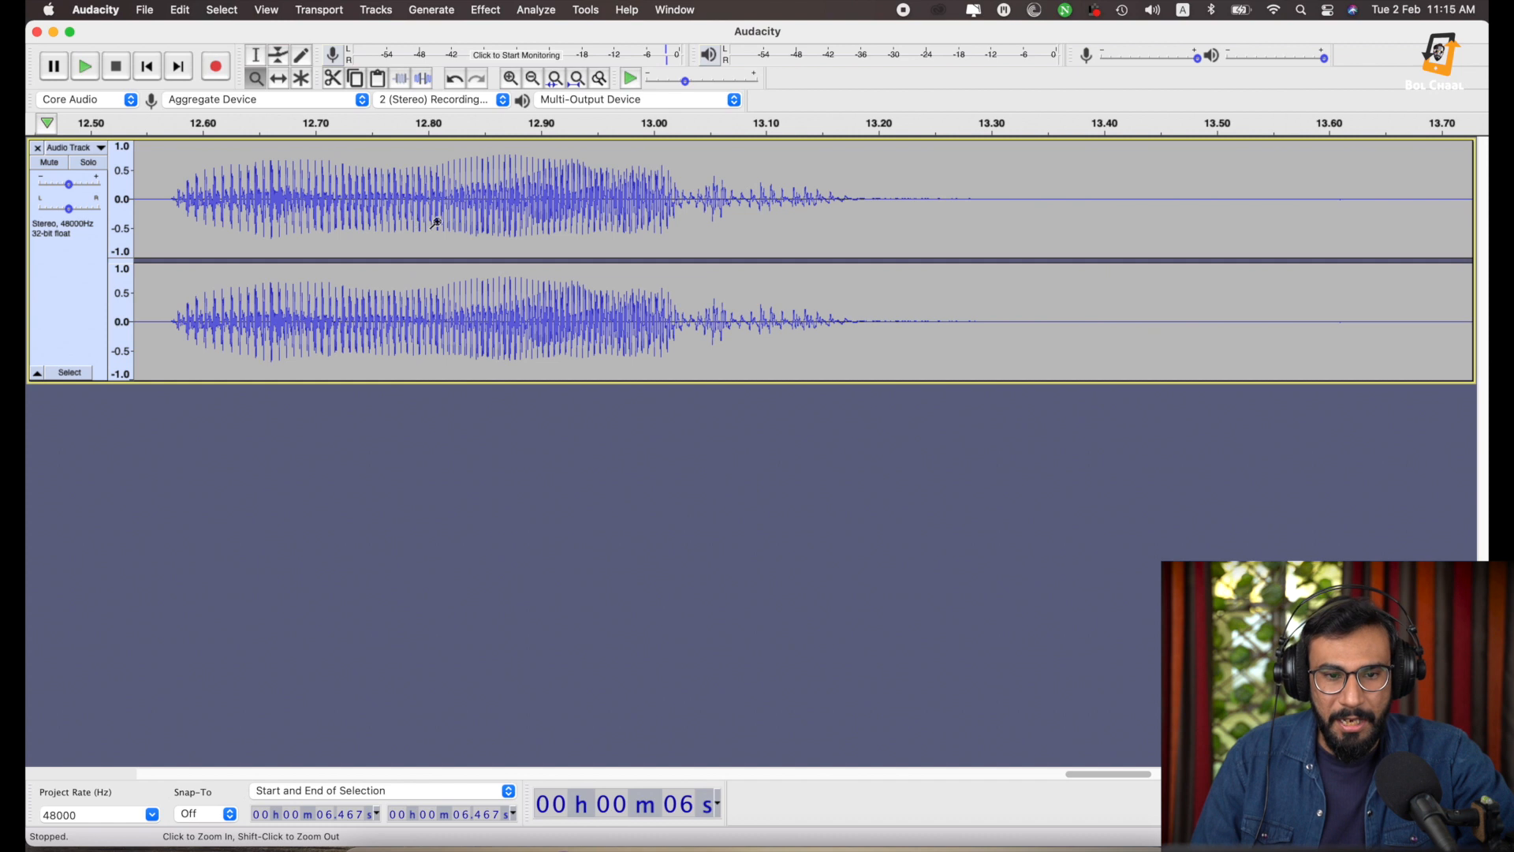
{"action": "left_click", "coordinate": [435, 222]}
{"action": "left_click", "coordinate": [674, 222]}
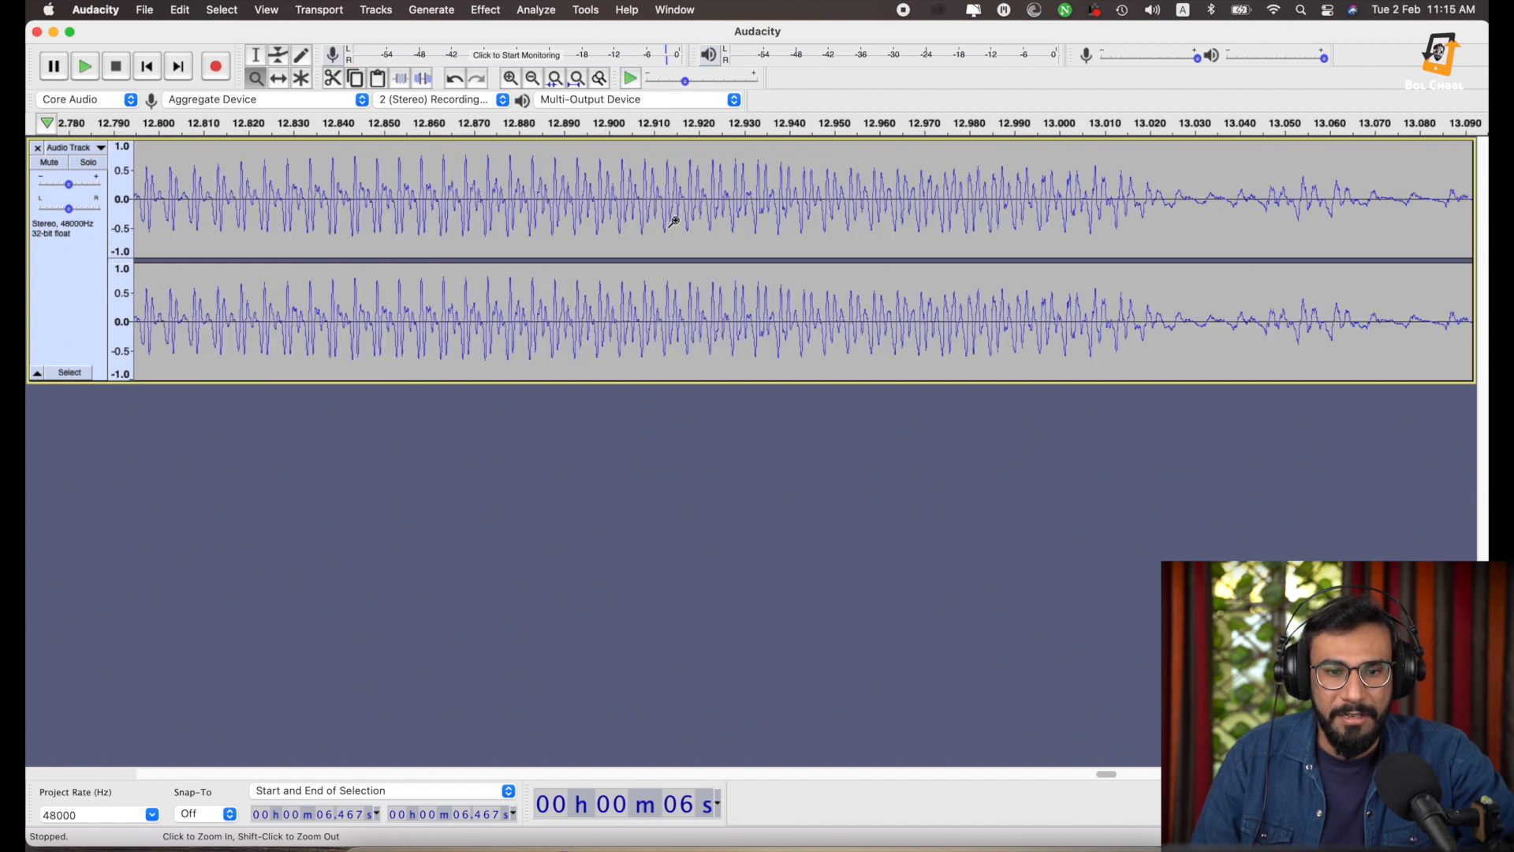
{"action": "left_click", "coordinate": [698, 221]}
{"action": "left_click", "coordinate": [702, 220]}
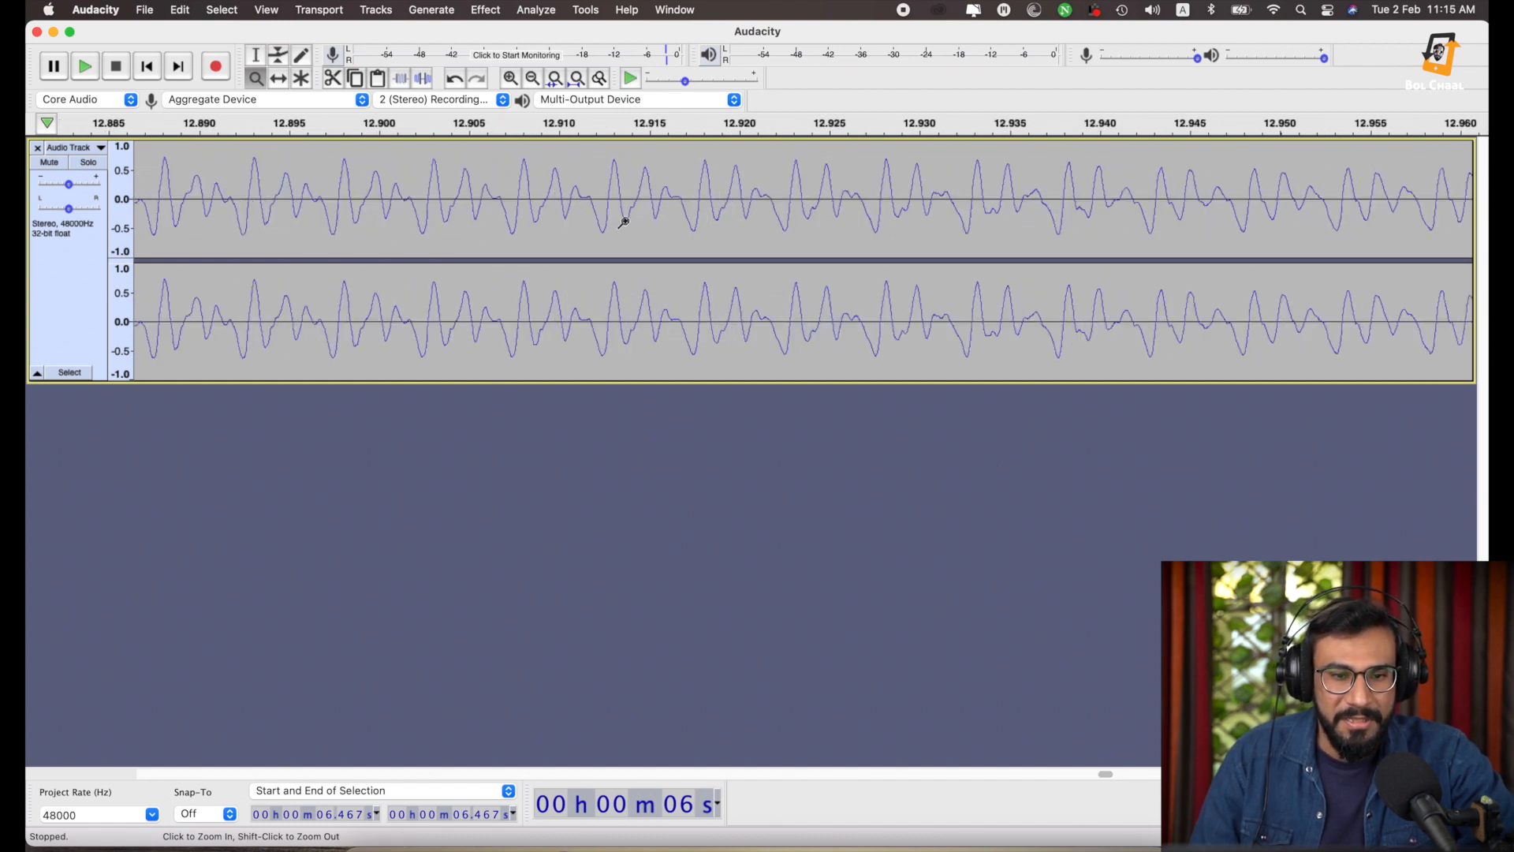
{"action": "left_click", "coordinate": [619, 220]}
{"action": "left_click", "coordinate": [648, 220]}
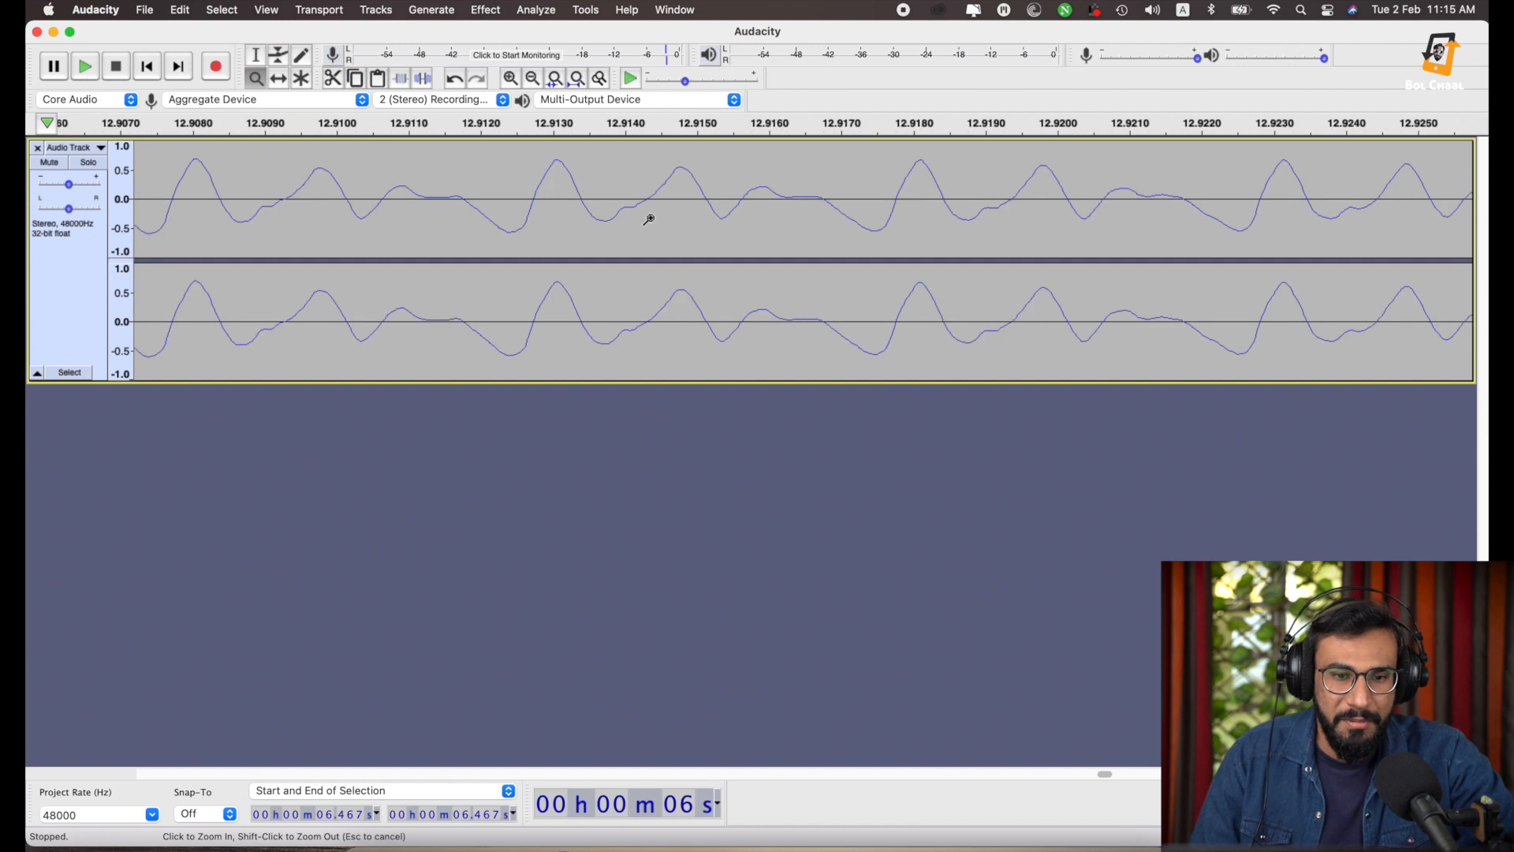
{"action": "left_click", "coordinate": [649, 220]}
{"action": "left_click", "coordinate": [648, 220]}
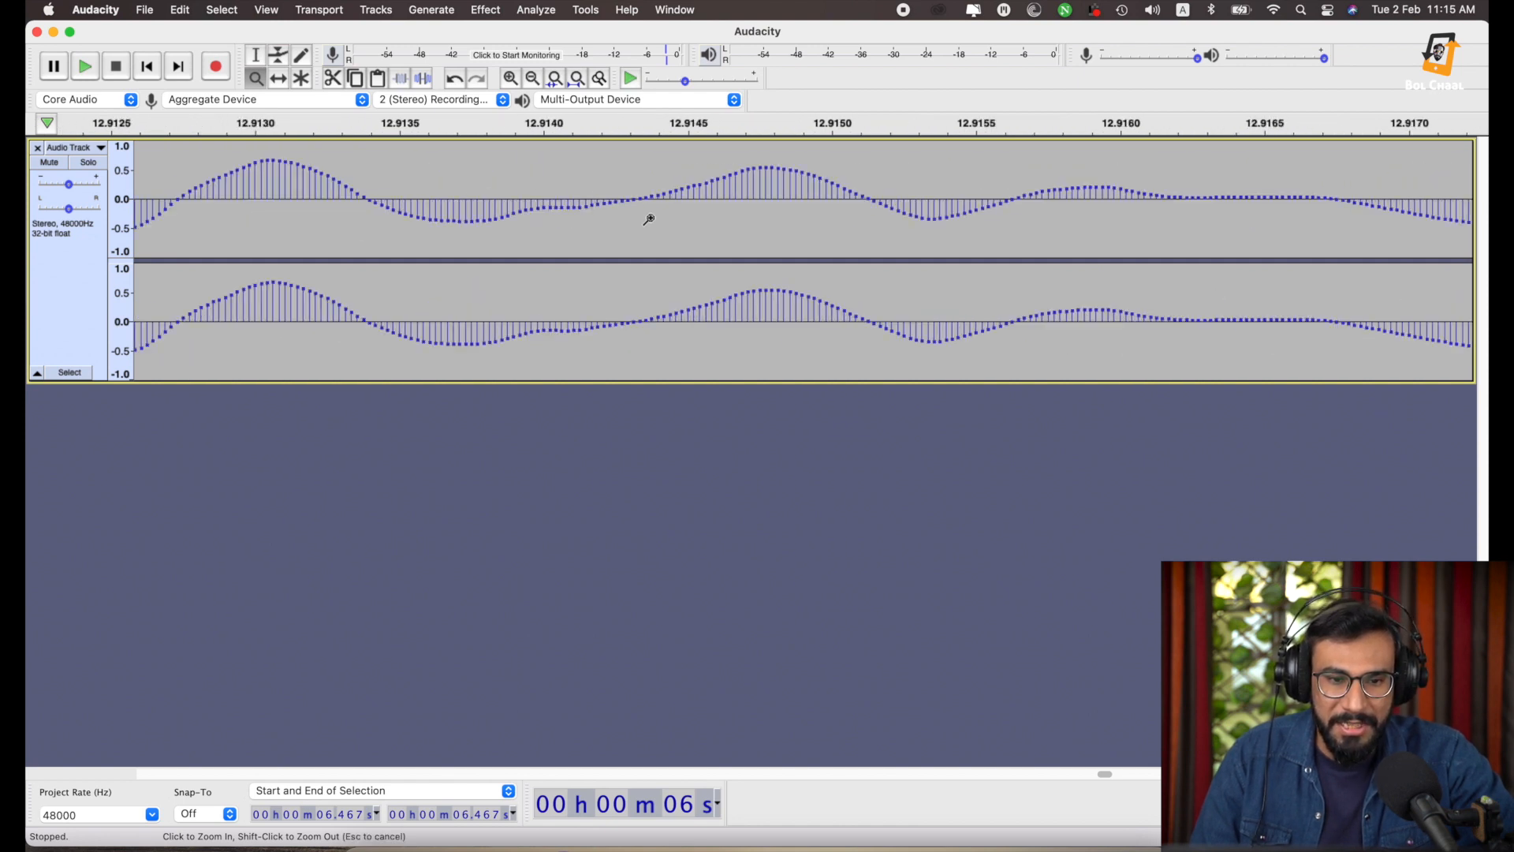
{"action": "left_click", "coordinate": [649, 219]}
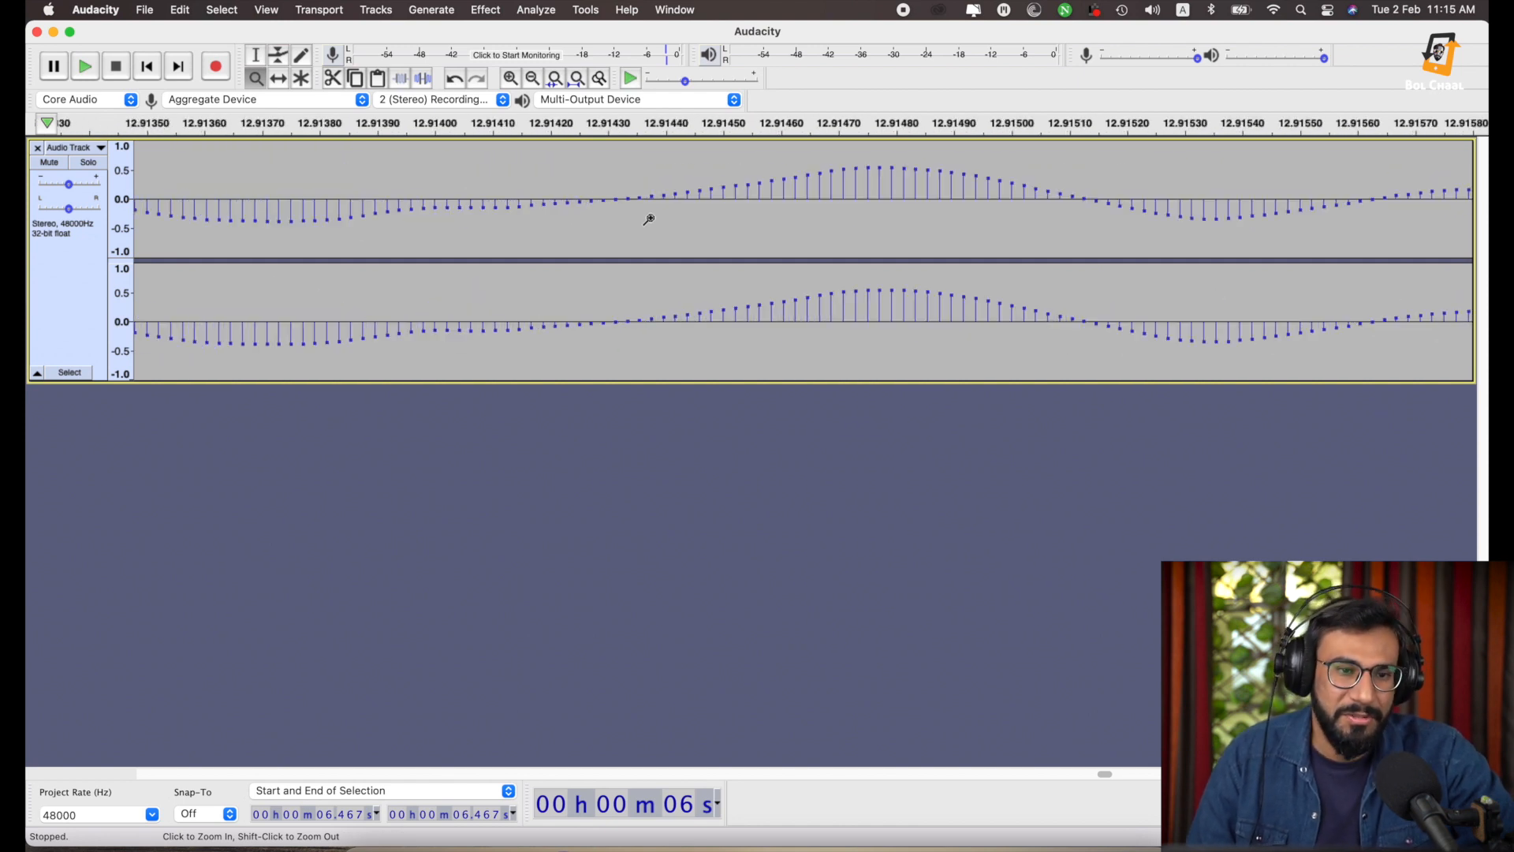
With the Draw tool, raise two neighbouring samples of the upper channel at about 12.9145 s to nearly 1.0.
{"action": "left_click", "coordinate": [301, 57]}
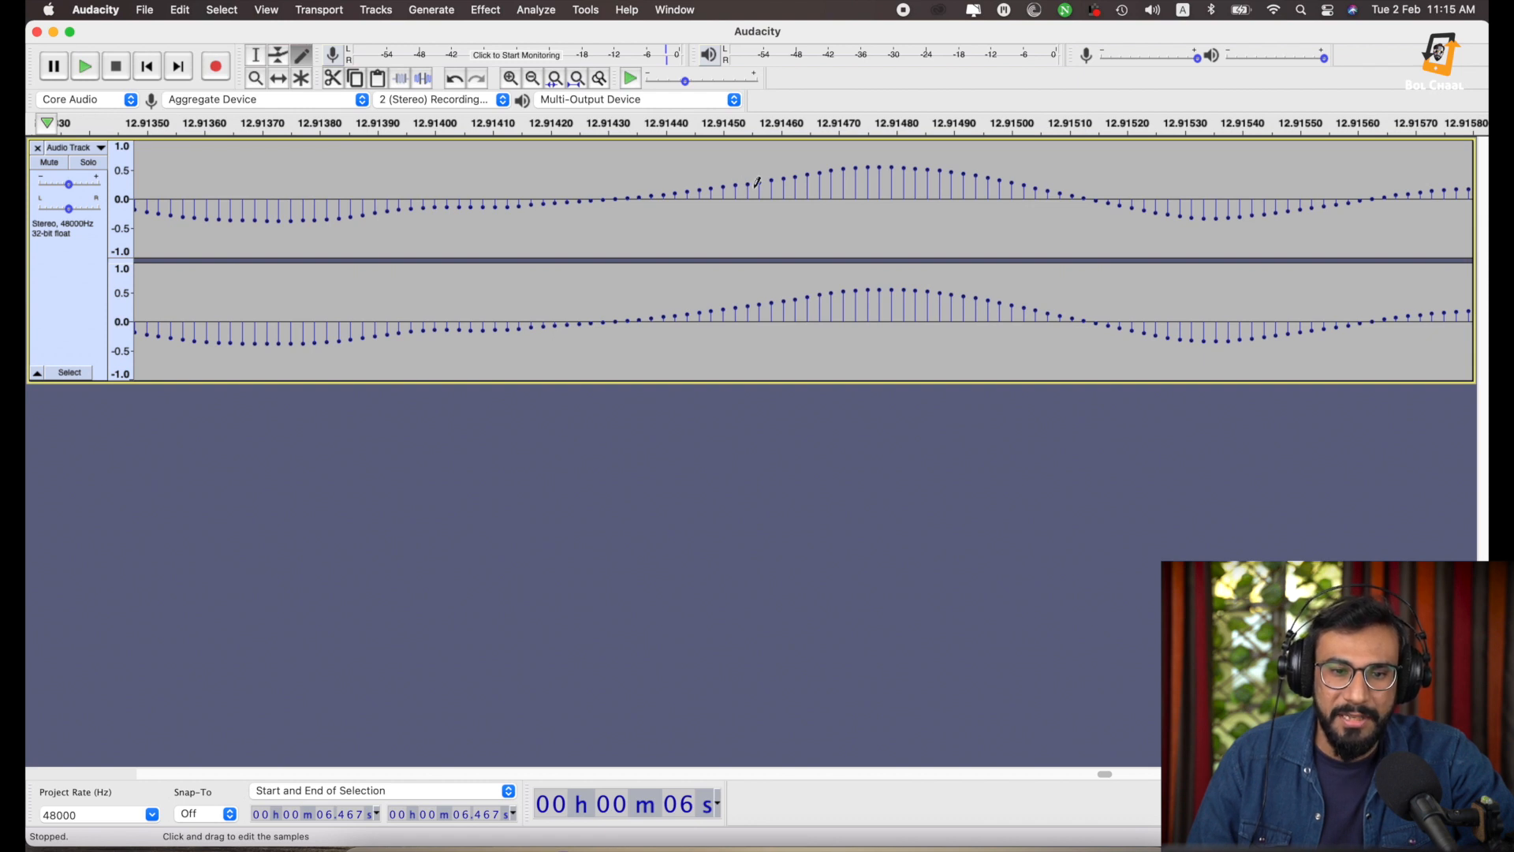
{"action": "left_click_drag", "start_coordinate": [735, 185], "coordinate": [735, 184]}
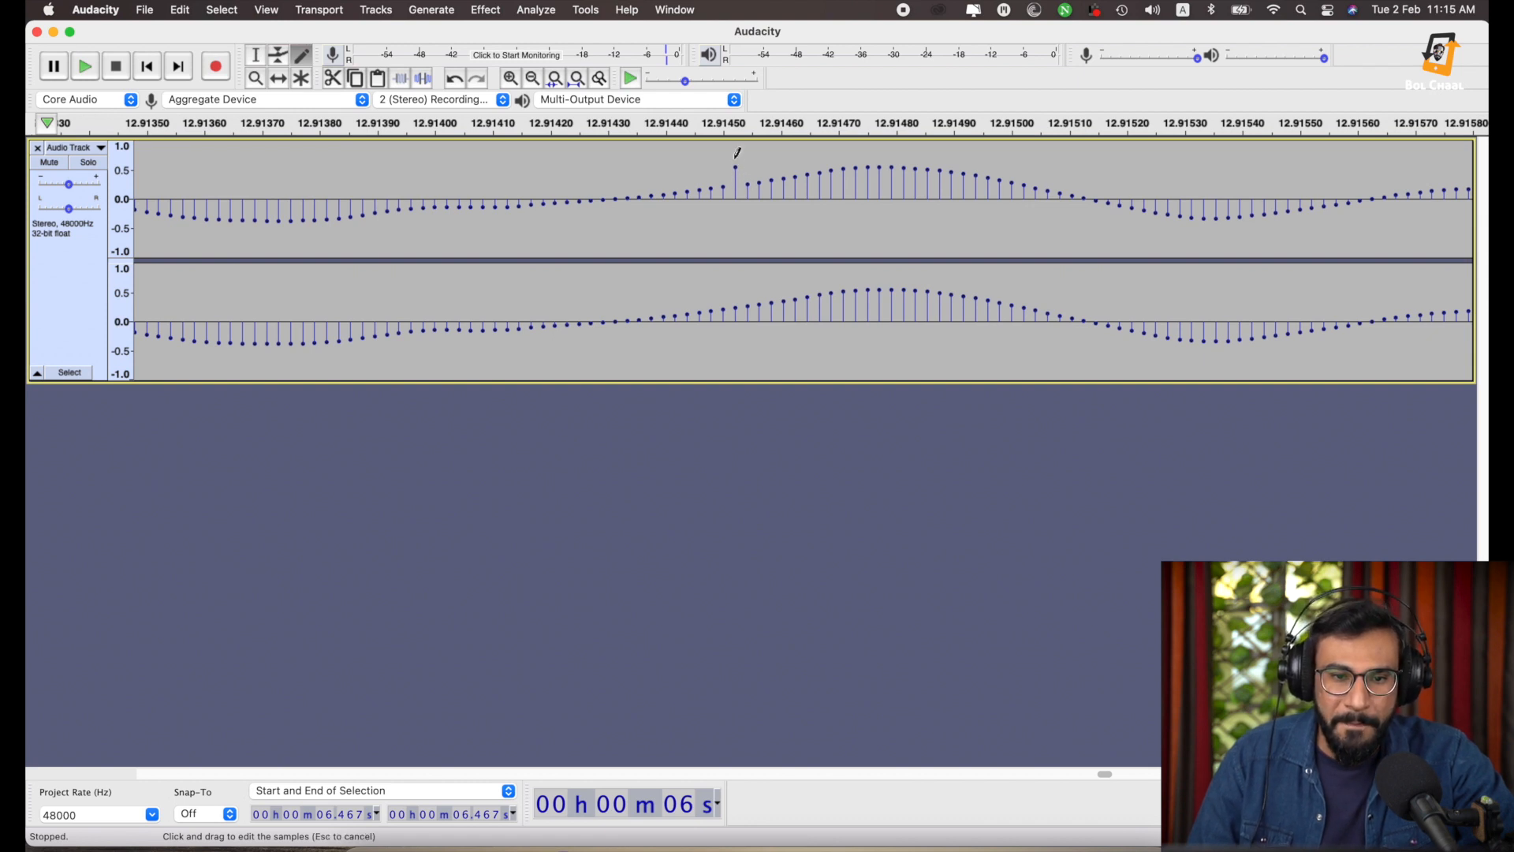
{"action": "left_click_drag", "start_coordinate": [738, 144], "coordinate": [738, 148]}
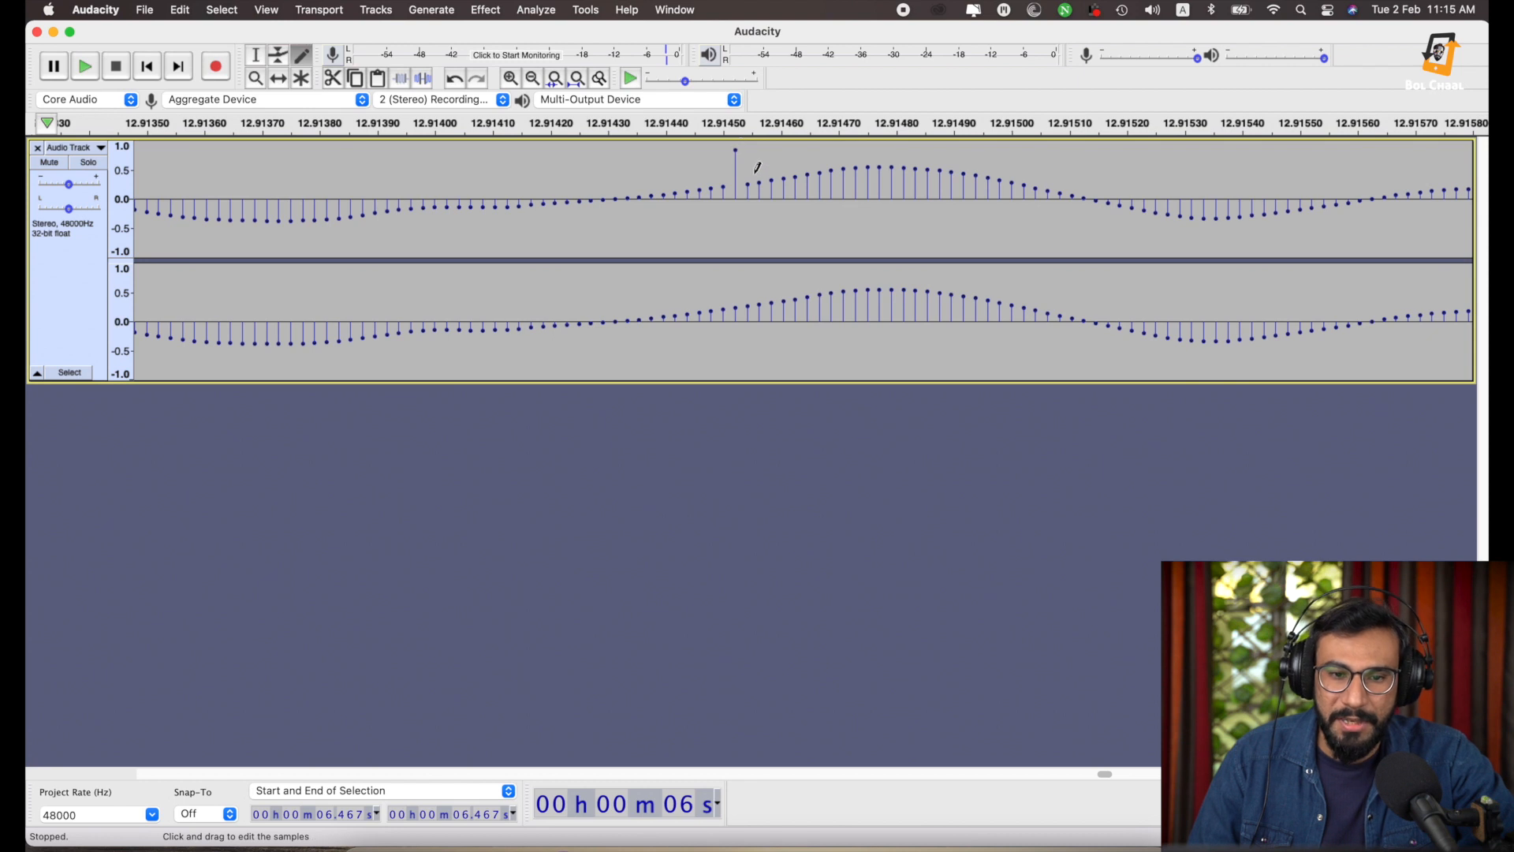
{"action": "left_click_drag", "start_coordinate": [750, 178], "coordinate": [738, 144]}
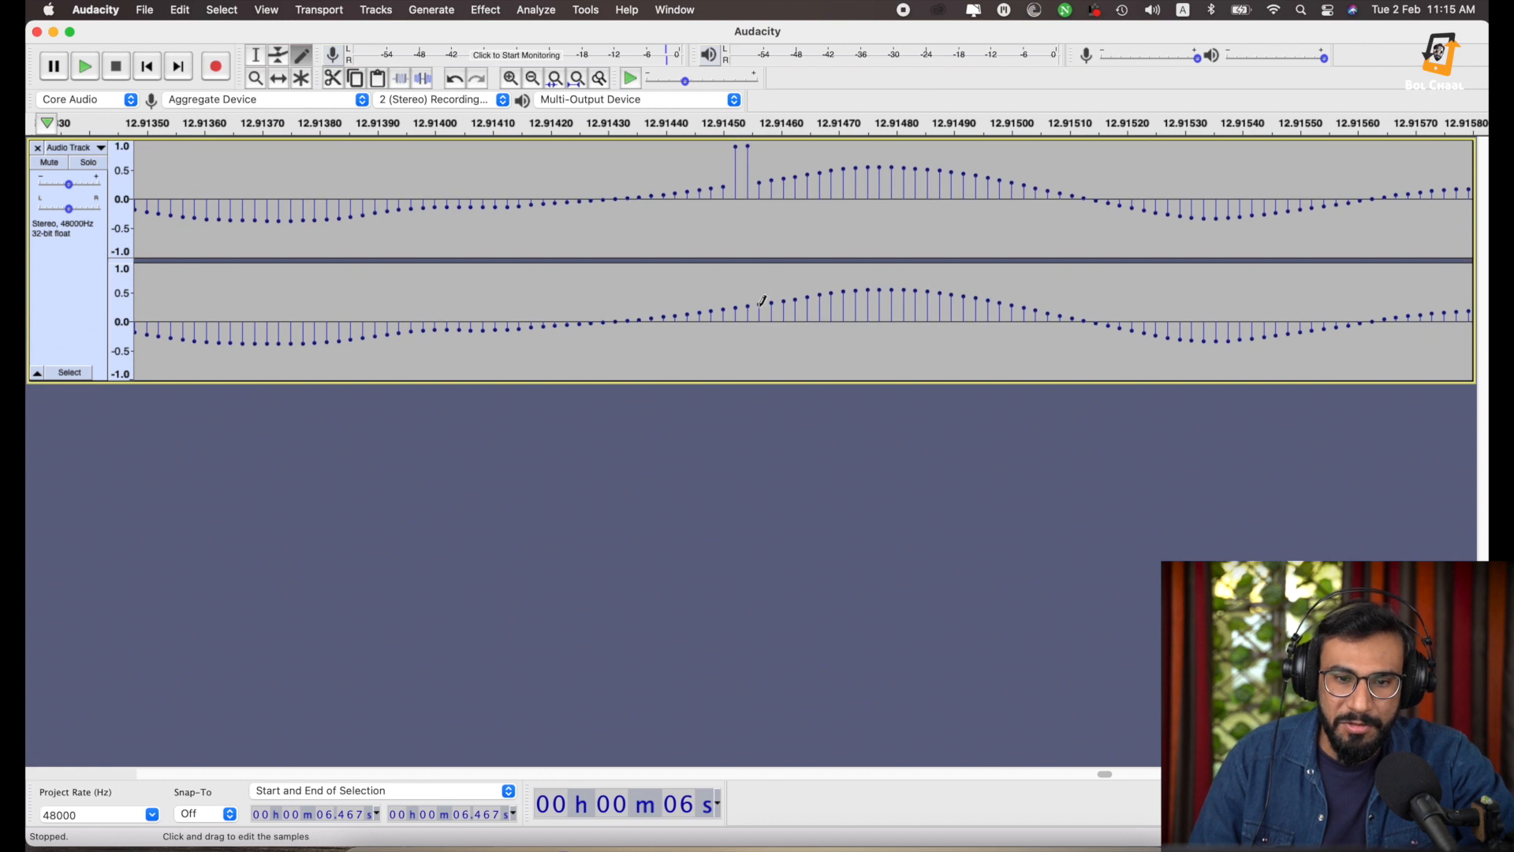
Redraw samples of the lower channel at about 12.9145 s, ending with two neighbouring samples raised to nearly 1.0.
{"action": "mouse_move", "coordinate": [761, 306]}
{"action": "left_mouse_down"}
{"action": "mouse_move", "coordinate": [760, 371]}
{"action": "mouse_move", "coordinate": [766, 282]}
{"action": "left_mouse_up"}
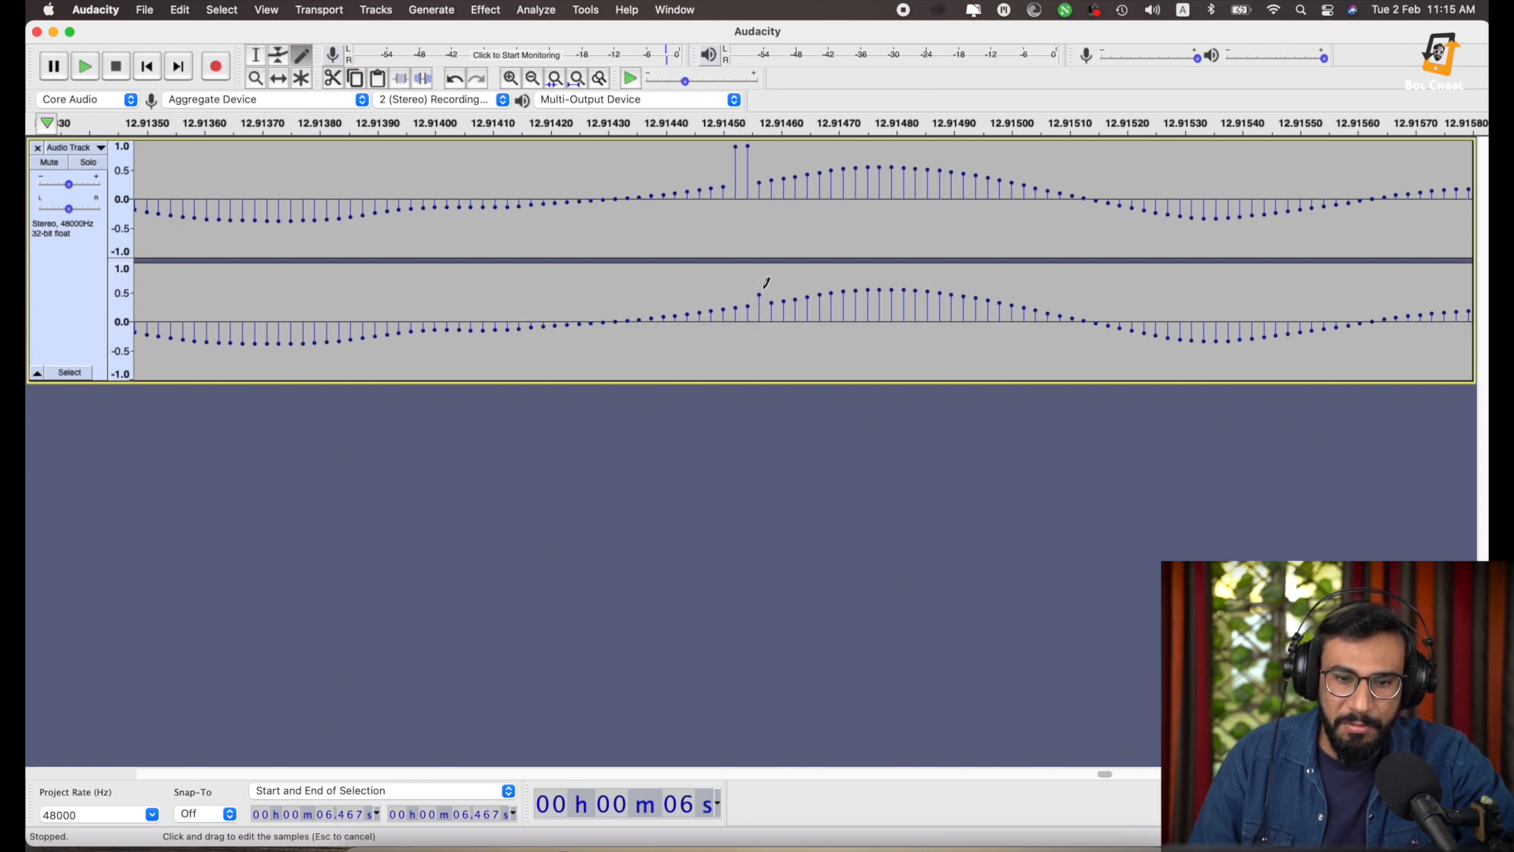
{"action": "left_click_drag", "start_coordinate": [759, 325], "coordinate": [760, 371]}
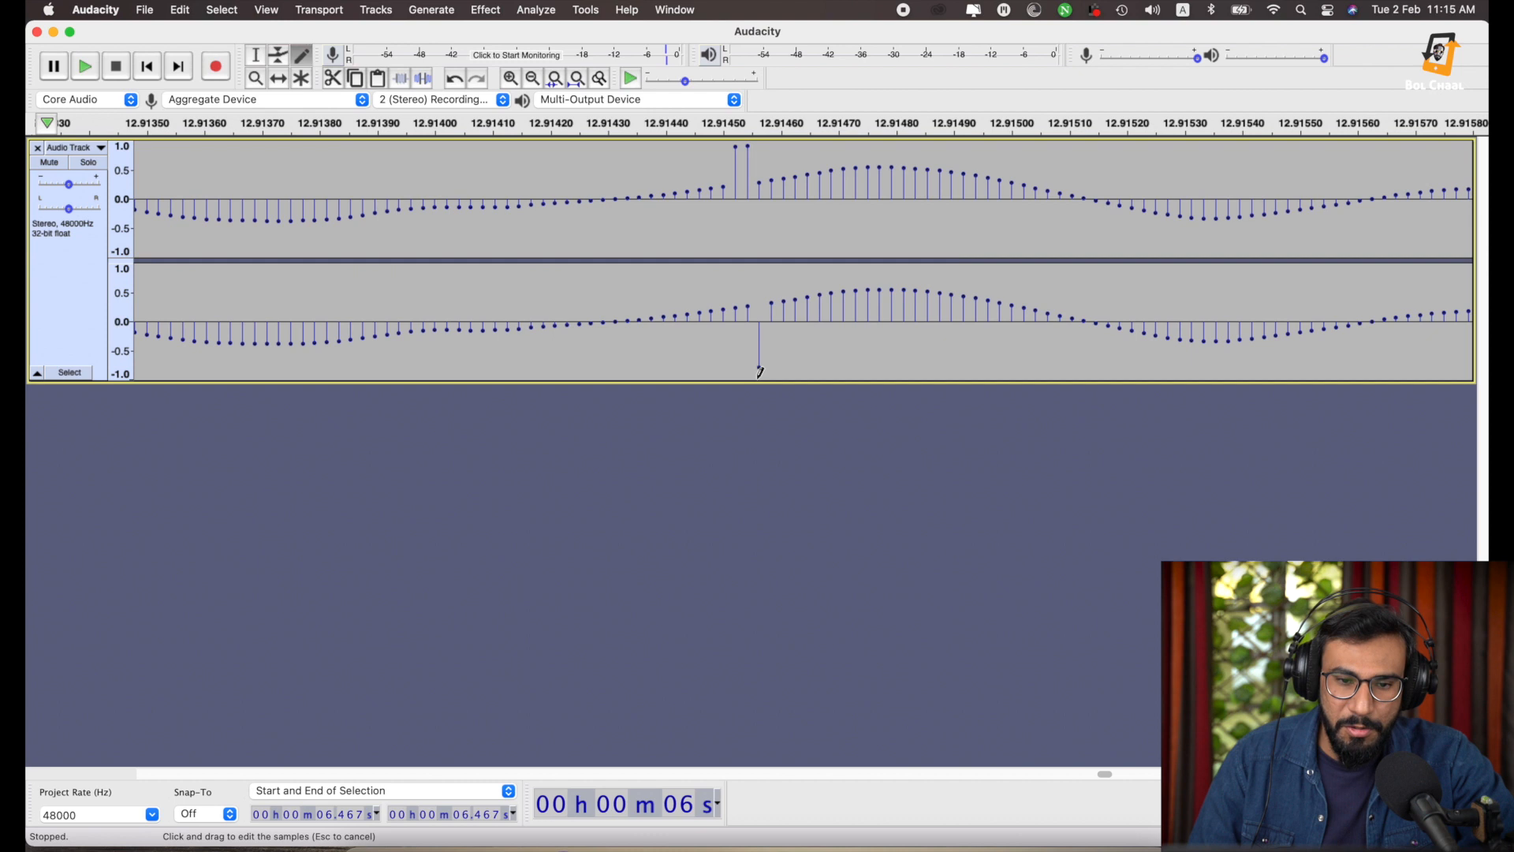
{"action": "left_click_drag", "start_coordinate": [771, 308], "coordinate": [768, 268]}
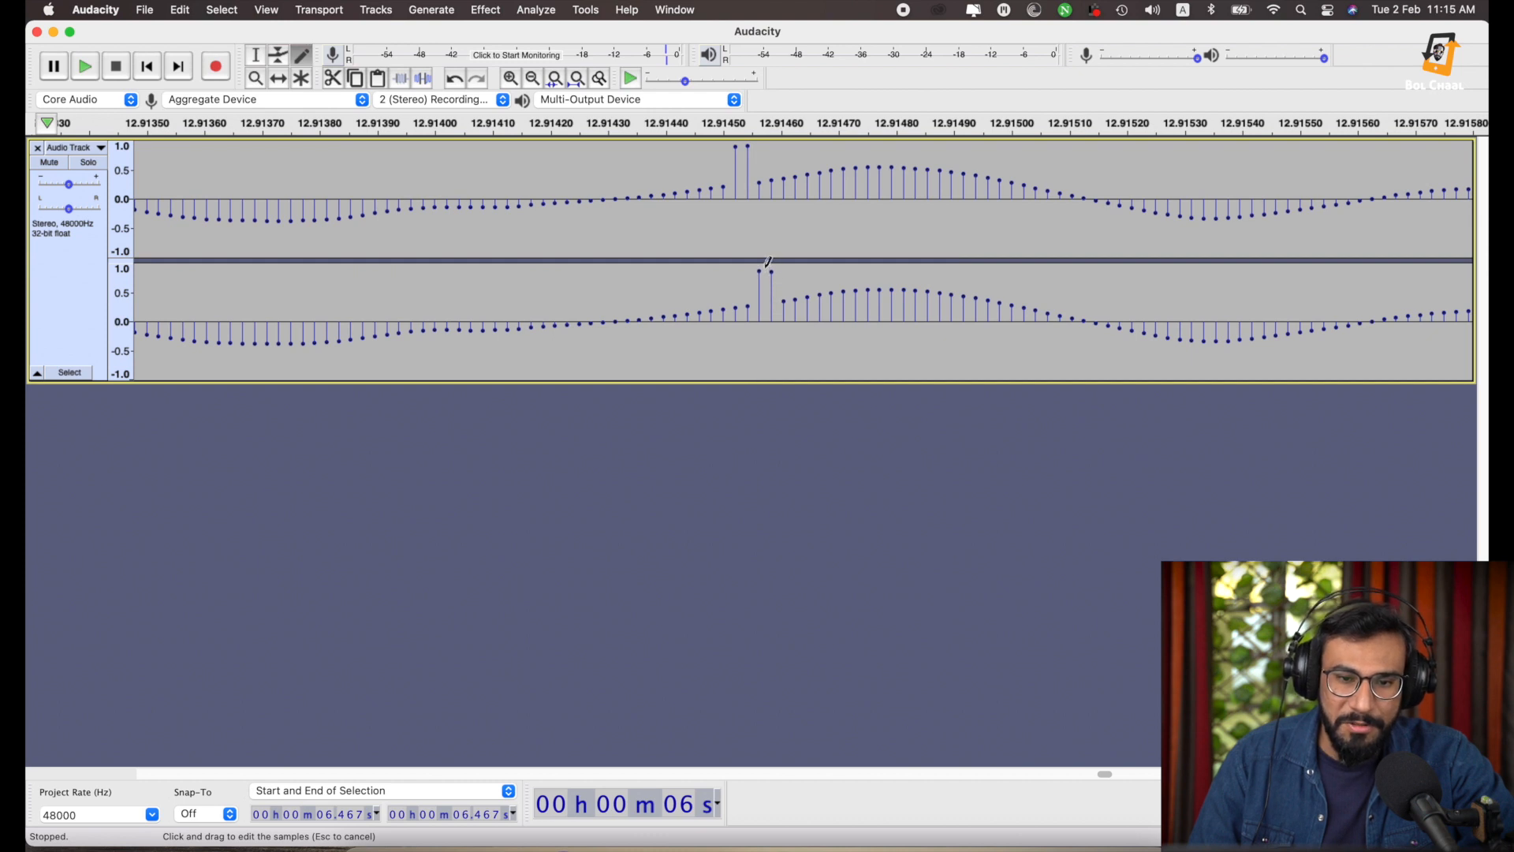
{"action": "left_click_drag", "start_coordinate": [772, 266], "coordinate": [779, 291]}
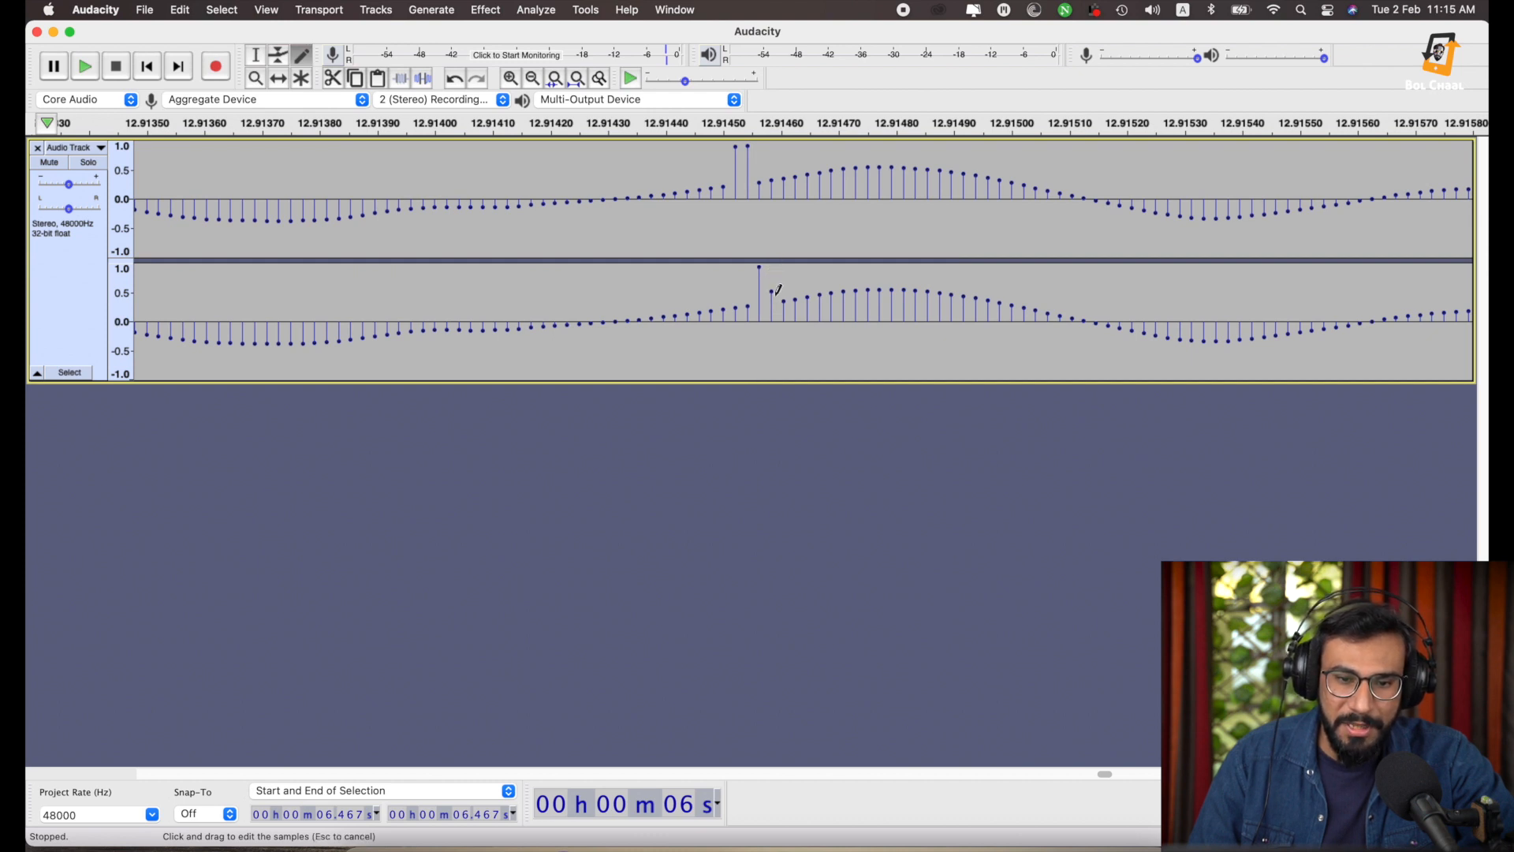
{"action": "left_click_drag", "start_coordinate": [752, 301], "coordinate": [755, 270]}
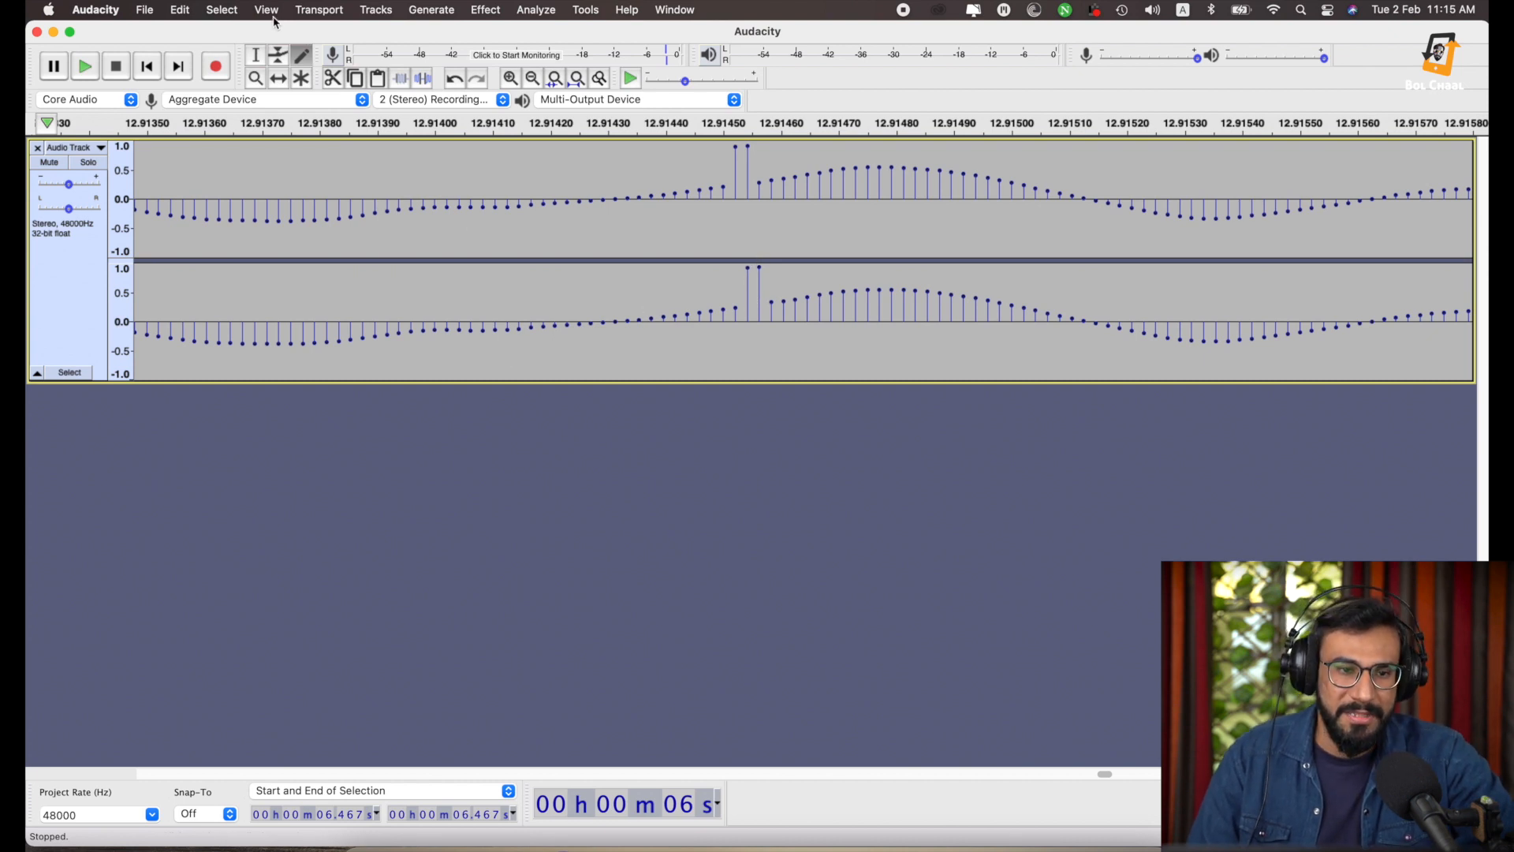
Zoom back out around the edited samples to view the loud burst from about 12.7 to 13.3 s.
{"action": "left_click", "coordinate": [255, 78]}
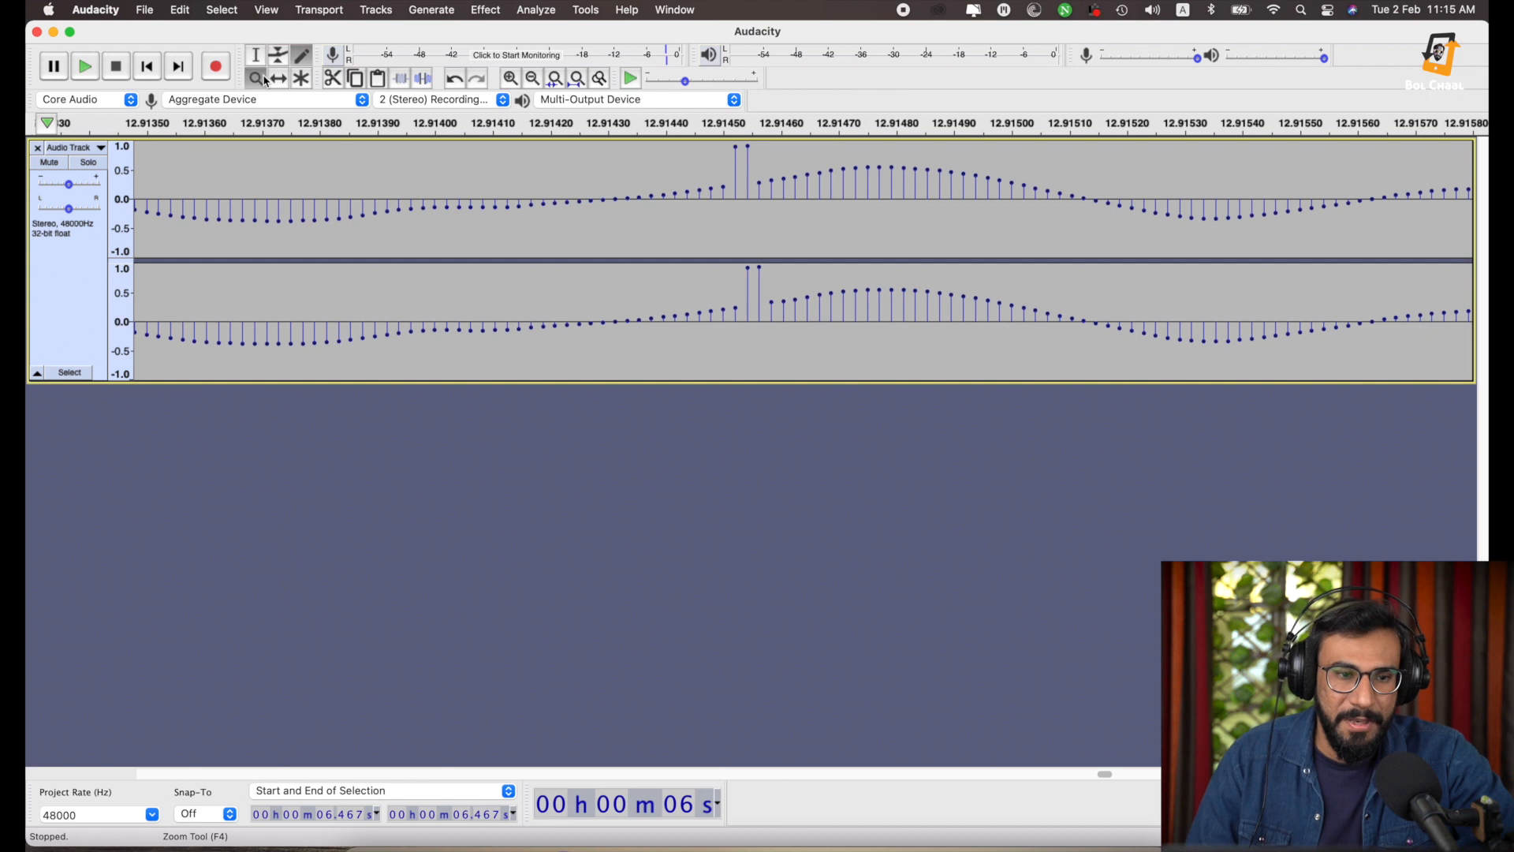
{"action": "left_click", "coordinate": [605, 170], "text": "shift"}
{"action": "left_click", "coordinate": [603, 172], "text": "shift"}
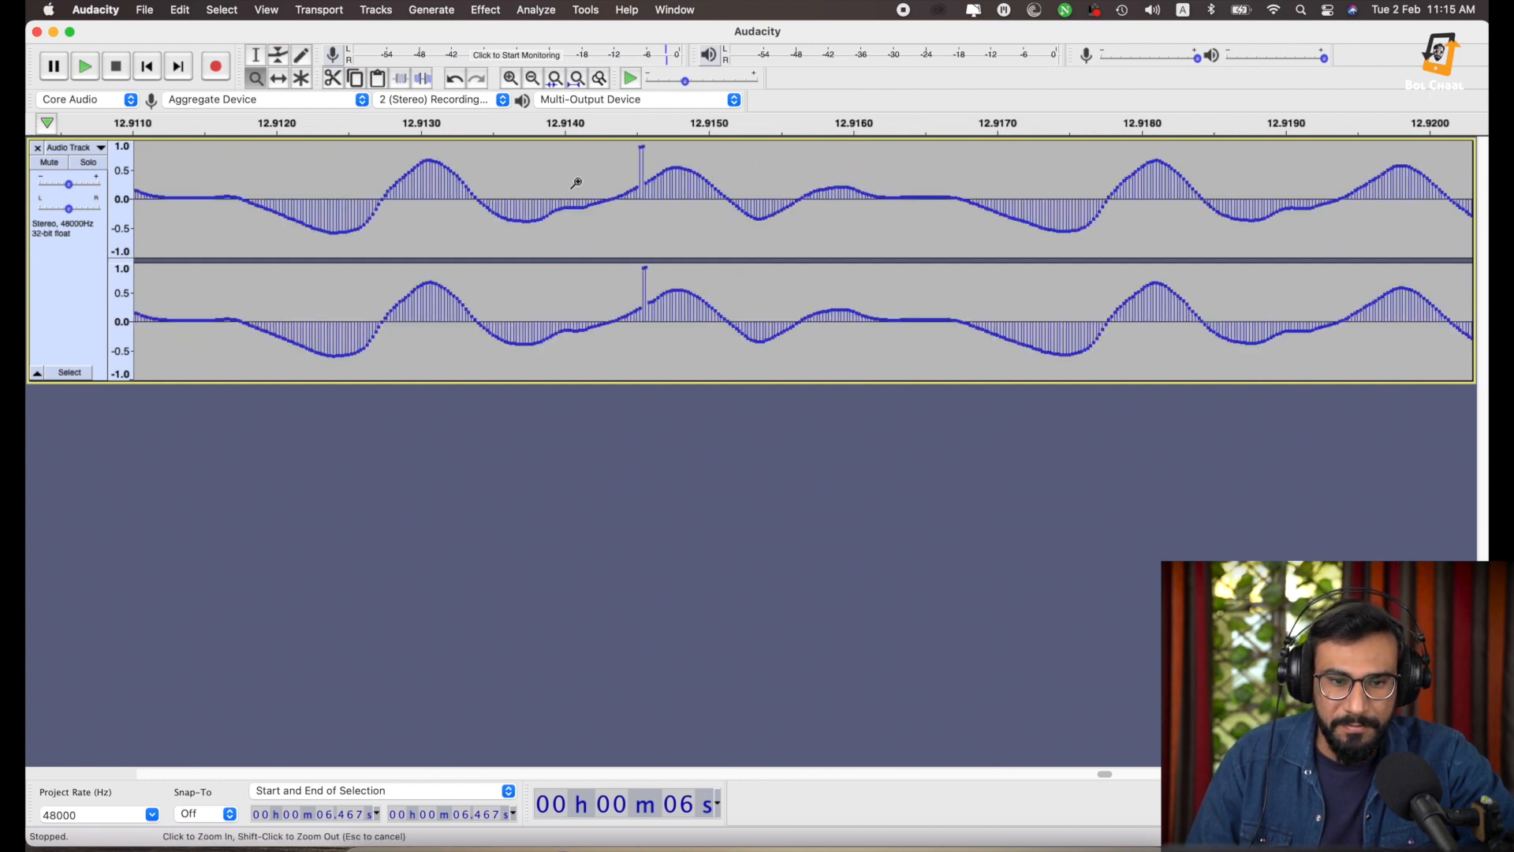
{"action": "left_click", "coordinate": [577, 183], "text": "shift"}
{"action": "left_click", "coordinate": [577, 183], "text": "shift"}
{"action": "left_click", "coordinate": [577, 183], "text": "shift"}
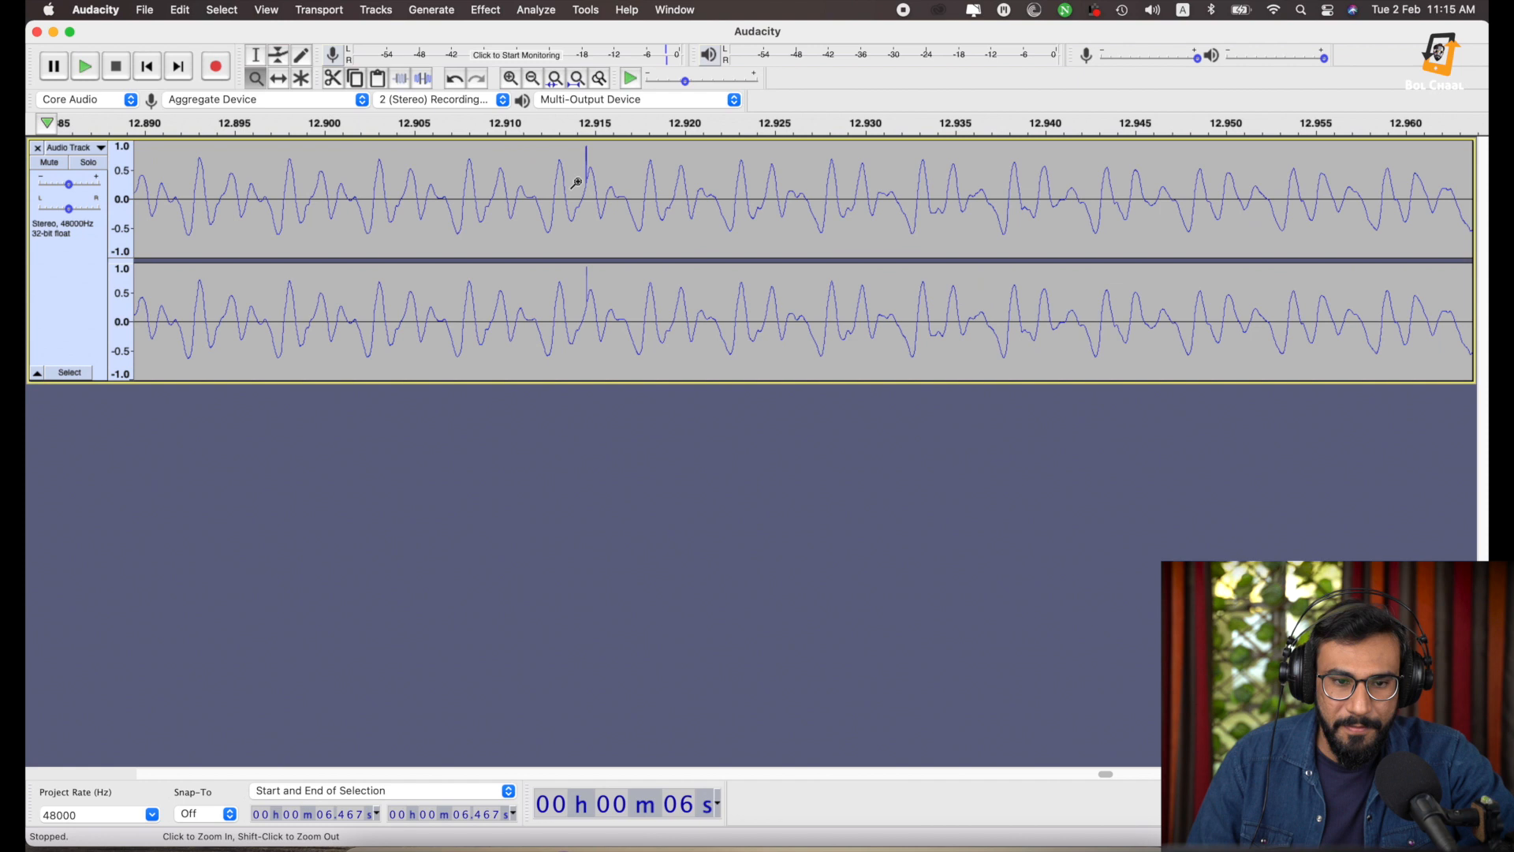
{"action": "left_click", "coordinate": [576, 183], "text": "shift"}
{"action": "left_click", "coordinate": [577, 183], "text": "shift"}
{"action": "left_click", "coordinate": [577, 183], "text": "shift"}
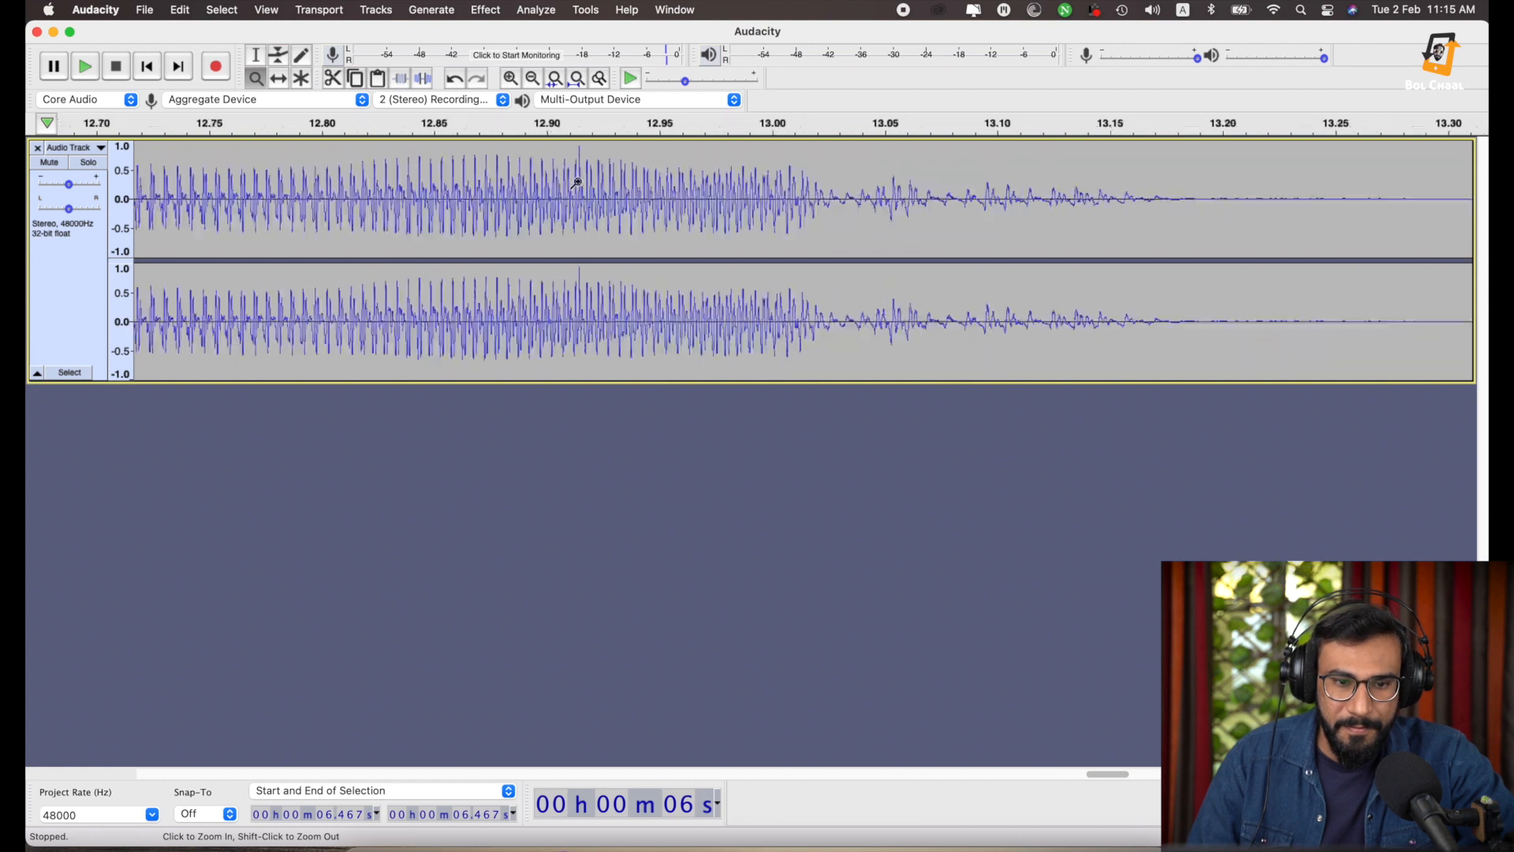
Zoom out around the loud burst to view it with the surrounding speech from about 9.5 to 14.4 s.
{"action": "left_click", "coordinate": [576, 183], "text": "shift"}
{"action": "left_click", "coordinate": [577, 183], "text": "shift"}
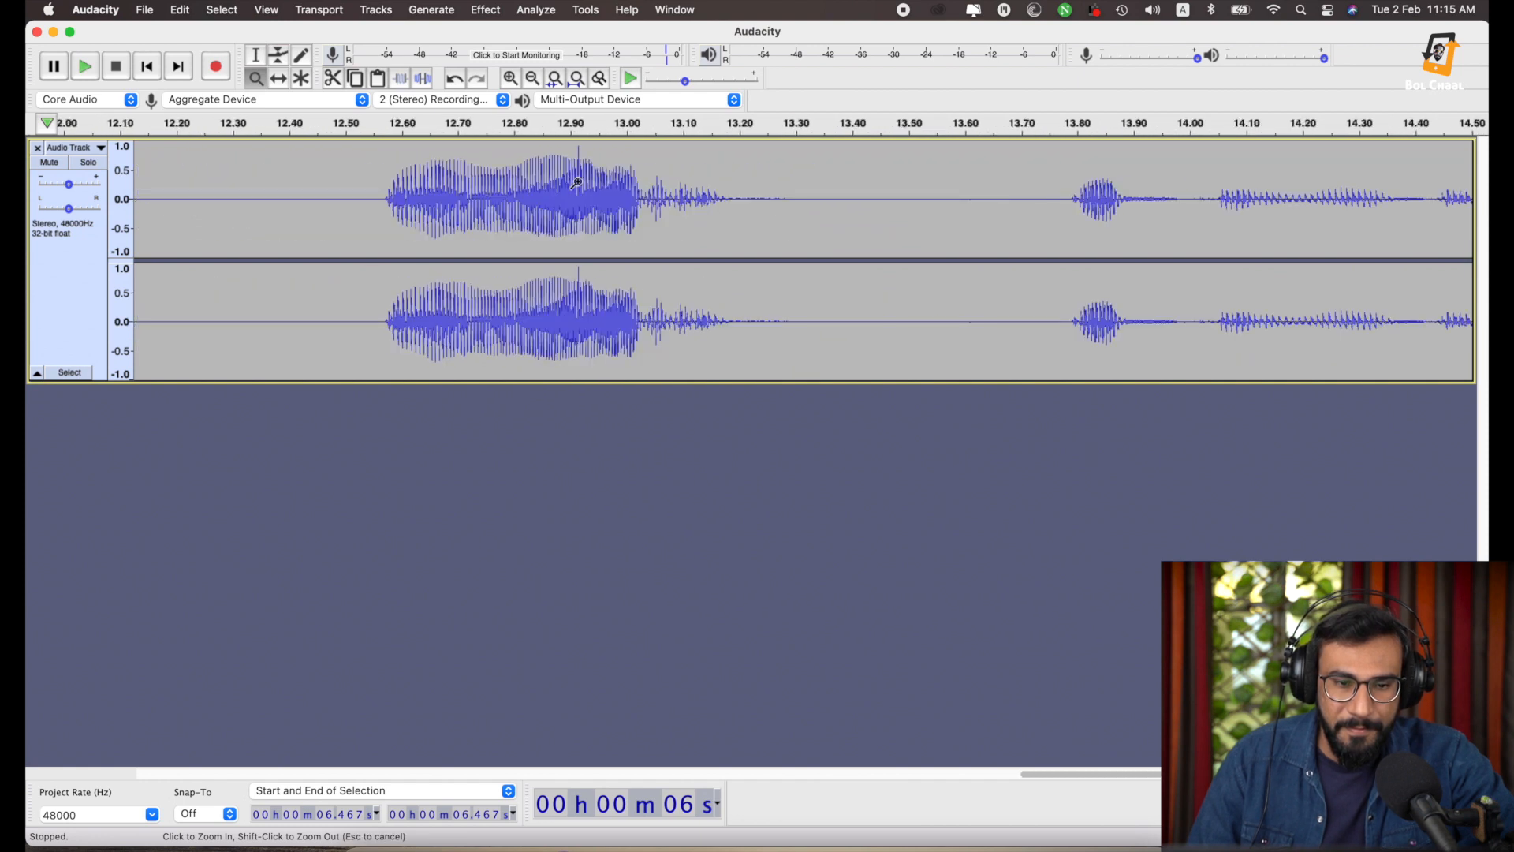
{"action": "left_click", "coordinate": [576, 183], "text": "shift"}
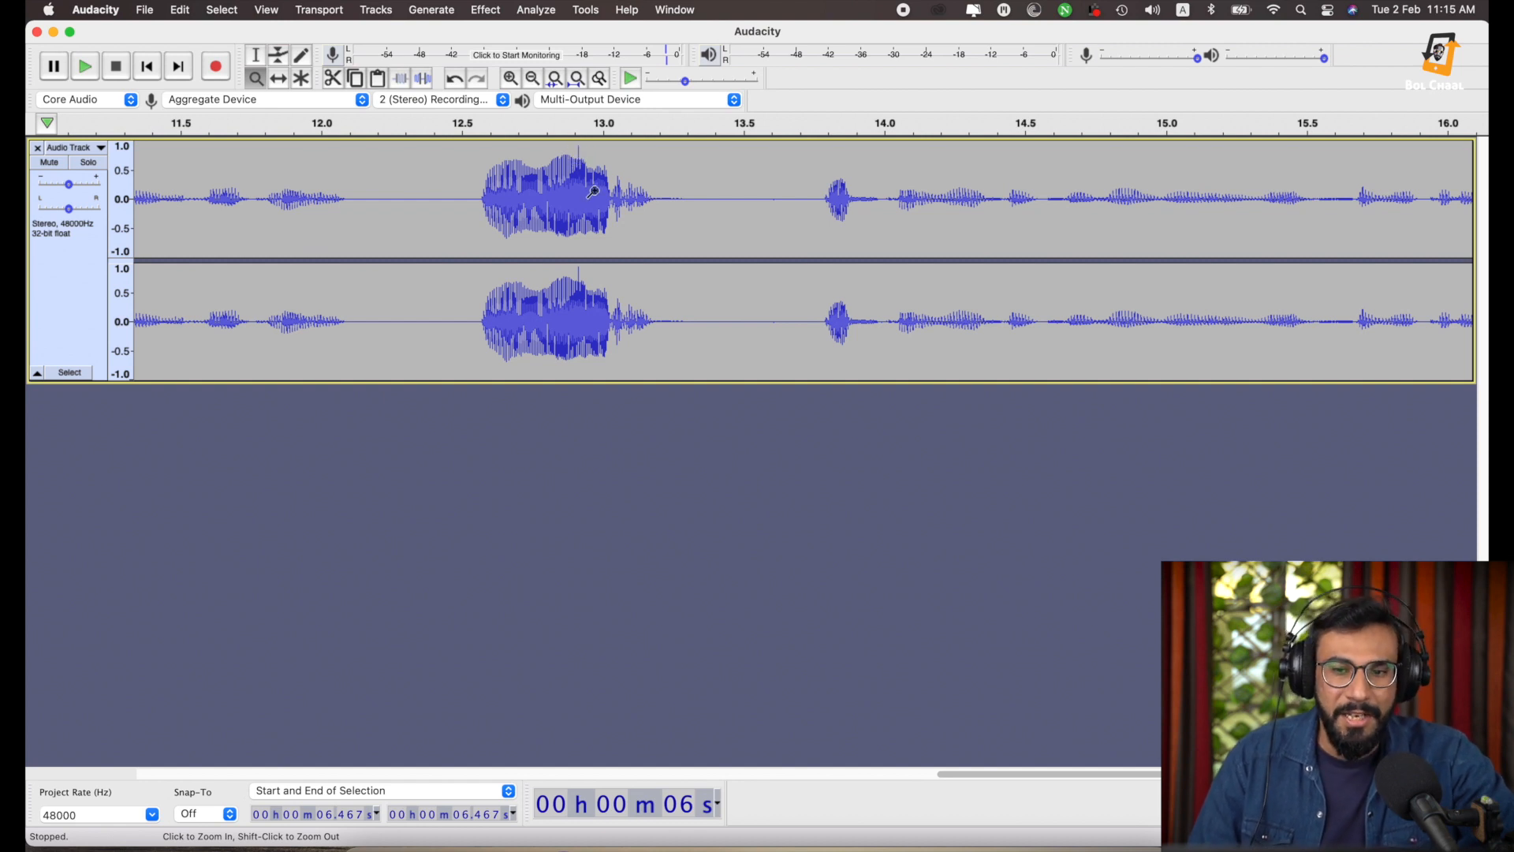
{"action": "scroll", "coordinate": [588, 182], "scroll_direction": "left", "scroll_amount": 10}
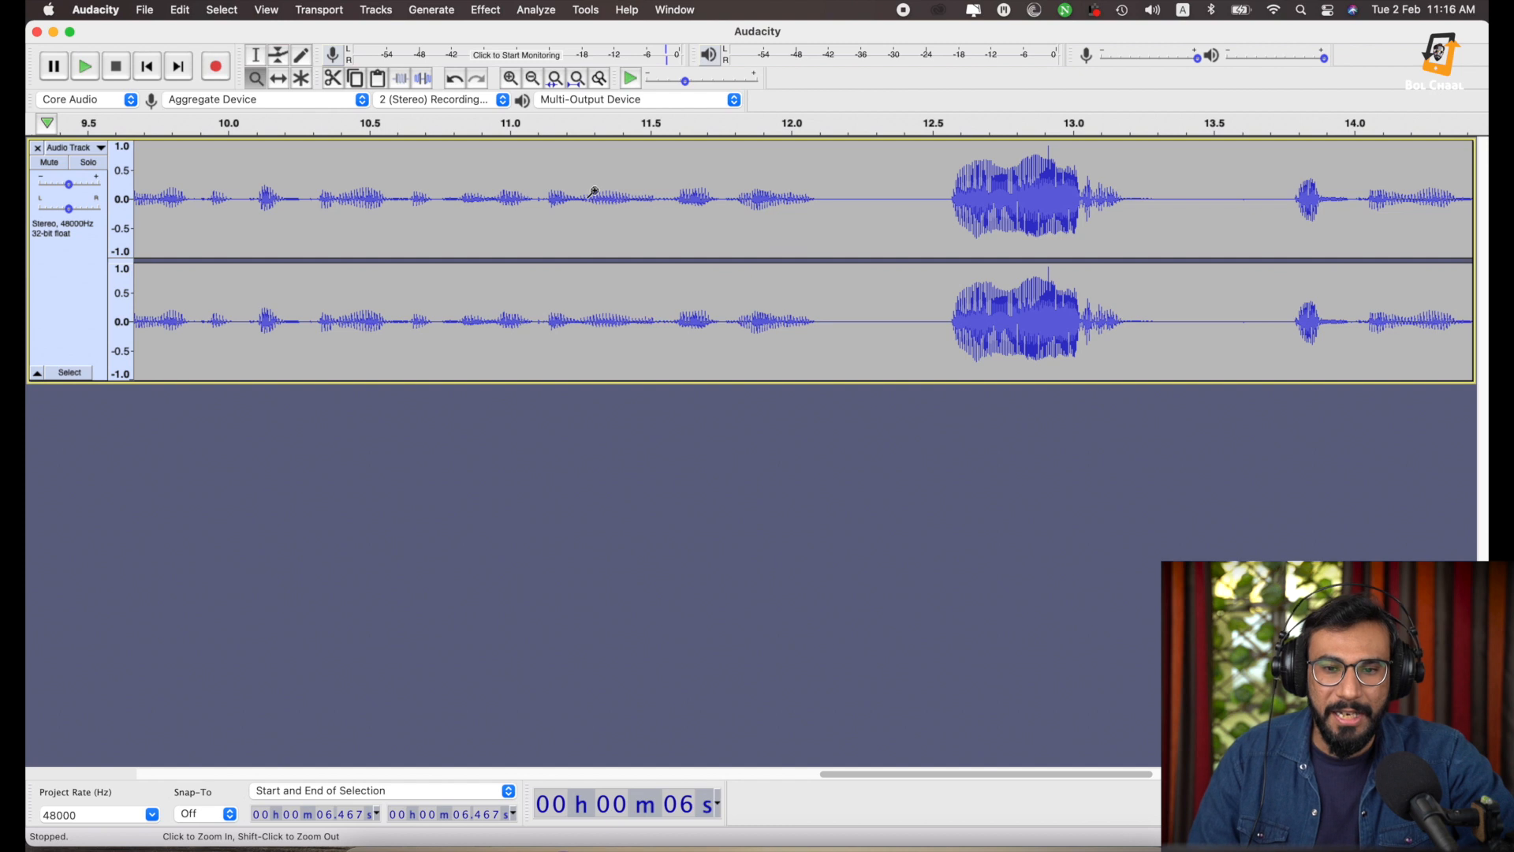
Magnify the drawn spike in the loud burst at about 12.9145 s down to its individual samples.
{"action": "left_click", "coordinate": [1047, 154]}
{"action": "left_click", "coordinate": [1049, 167]}
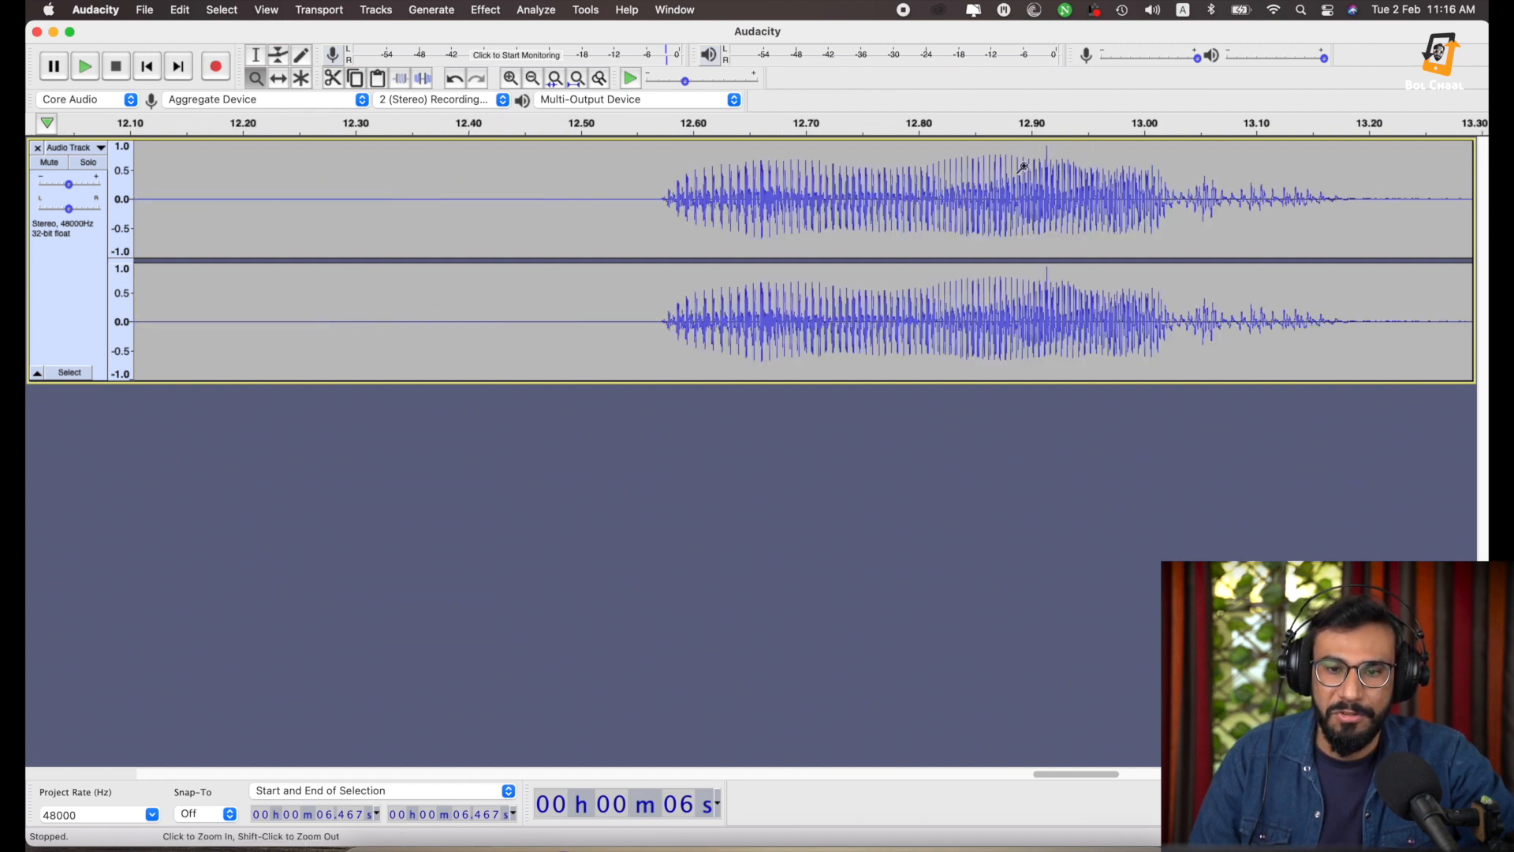
{"action": "left_click", "coordinate": [1043, 165]}
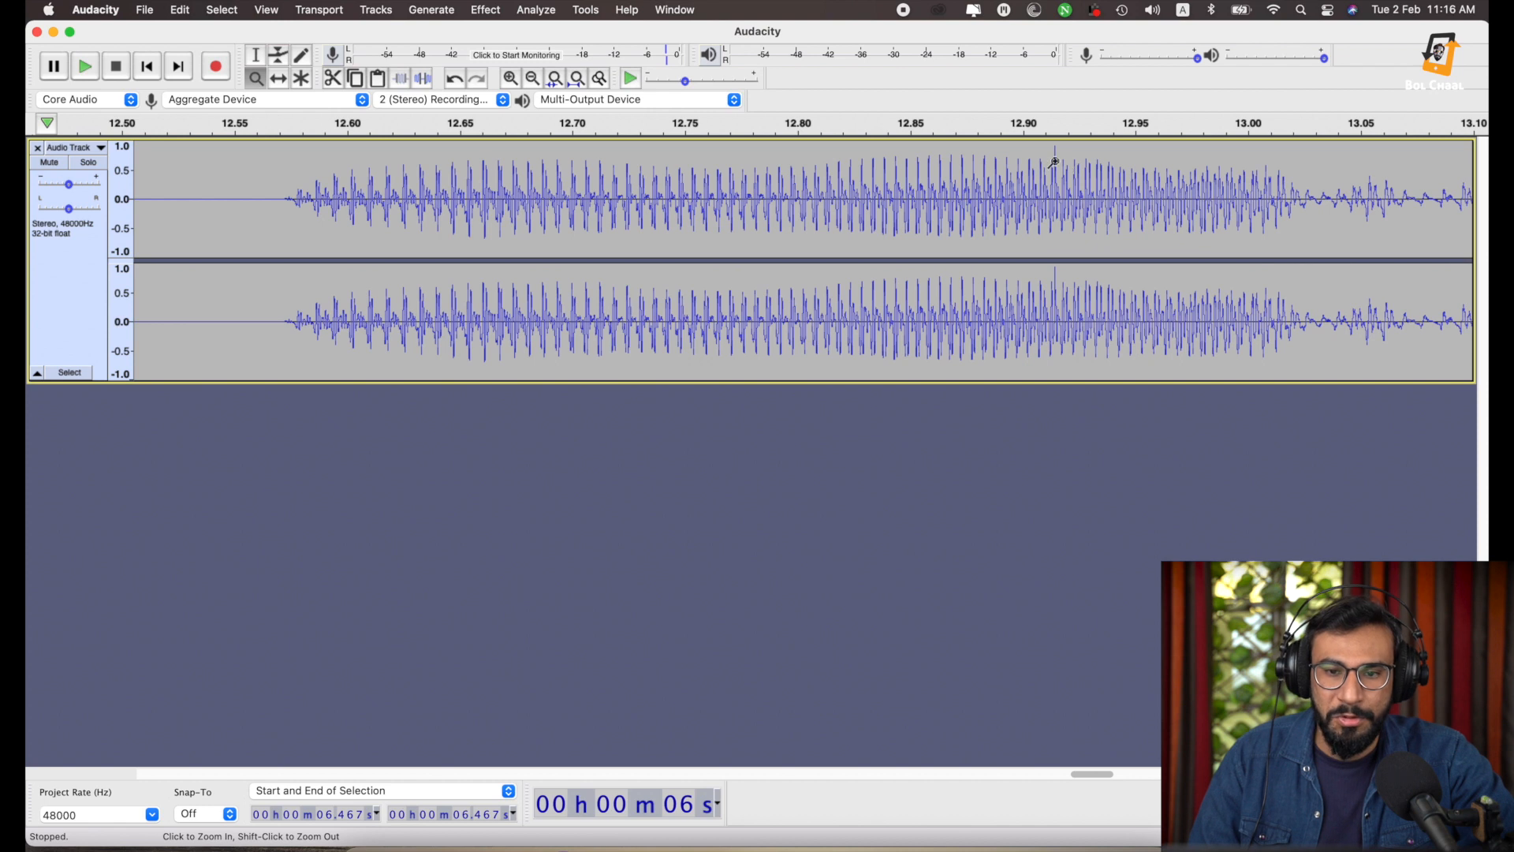
{"action": "left_click", "coordinate": [1056, 190]}
{"action": "left_click", "coordinate": [1055, 189]}
{"action": "left_click", "coordinate": [1054, 189]}
{"action": "left_click", "coordinate": [1045, 182]}
{"action": "left_click", "coordinate": [1045, 181]}
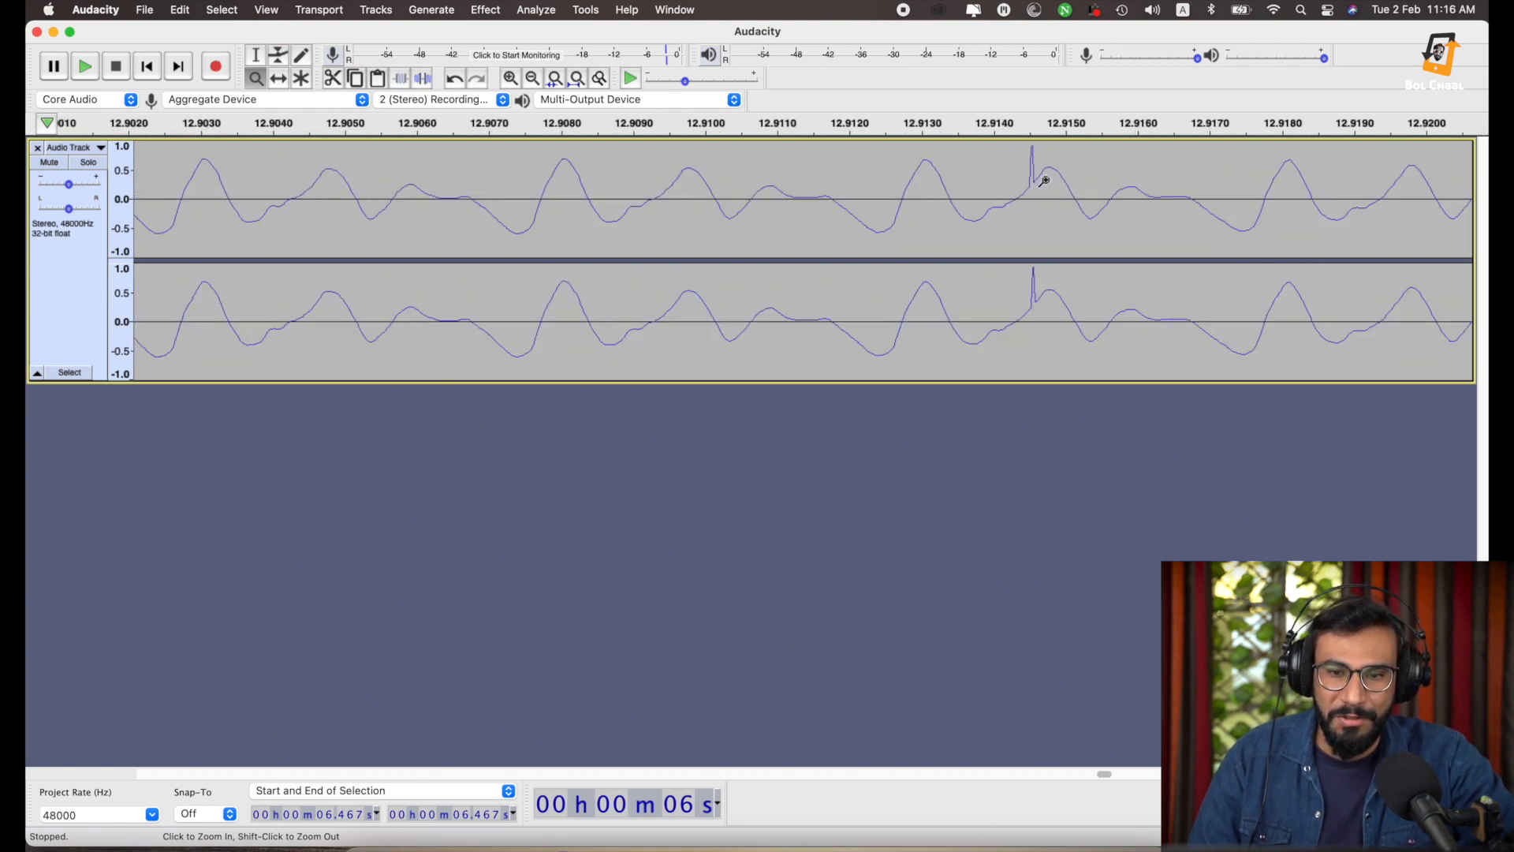
{"action": "left_click", "coordinate": [1042, 181]}
{"action": "left_click", "coordinate": [1034, 182]}
{"action": "left_click", "coordinate": [1033, 183]}
{"action": "left_click", "coordinate": [1034, 183]}
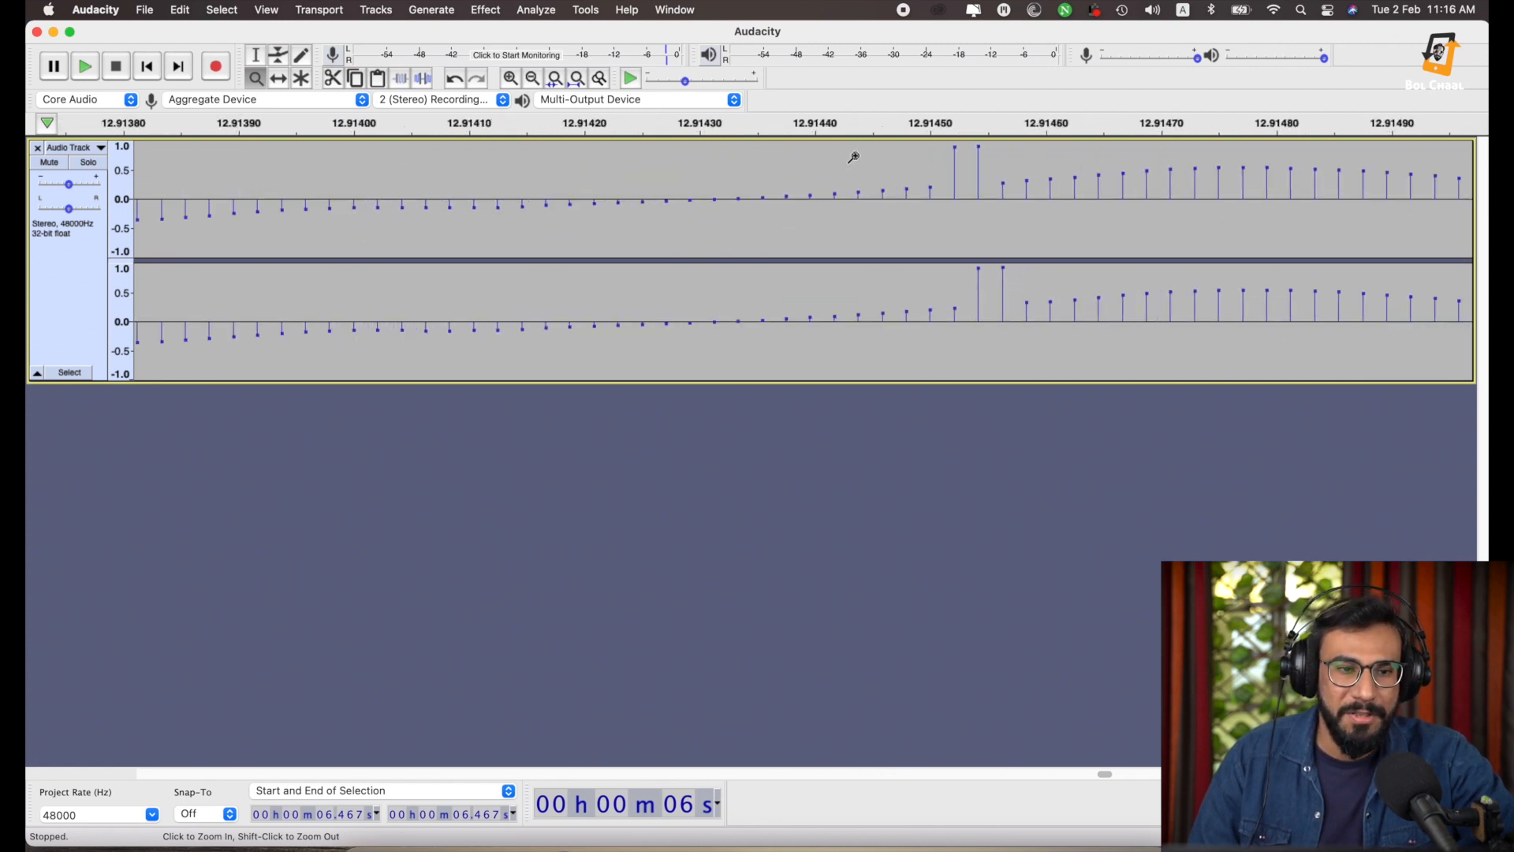
With the Draw tool, lower the two spiked samples in each channel at about 12.9145 s to roughly match their neighbours.
{"action": "left_click", "coordinate": [303, 56]}
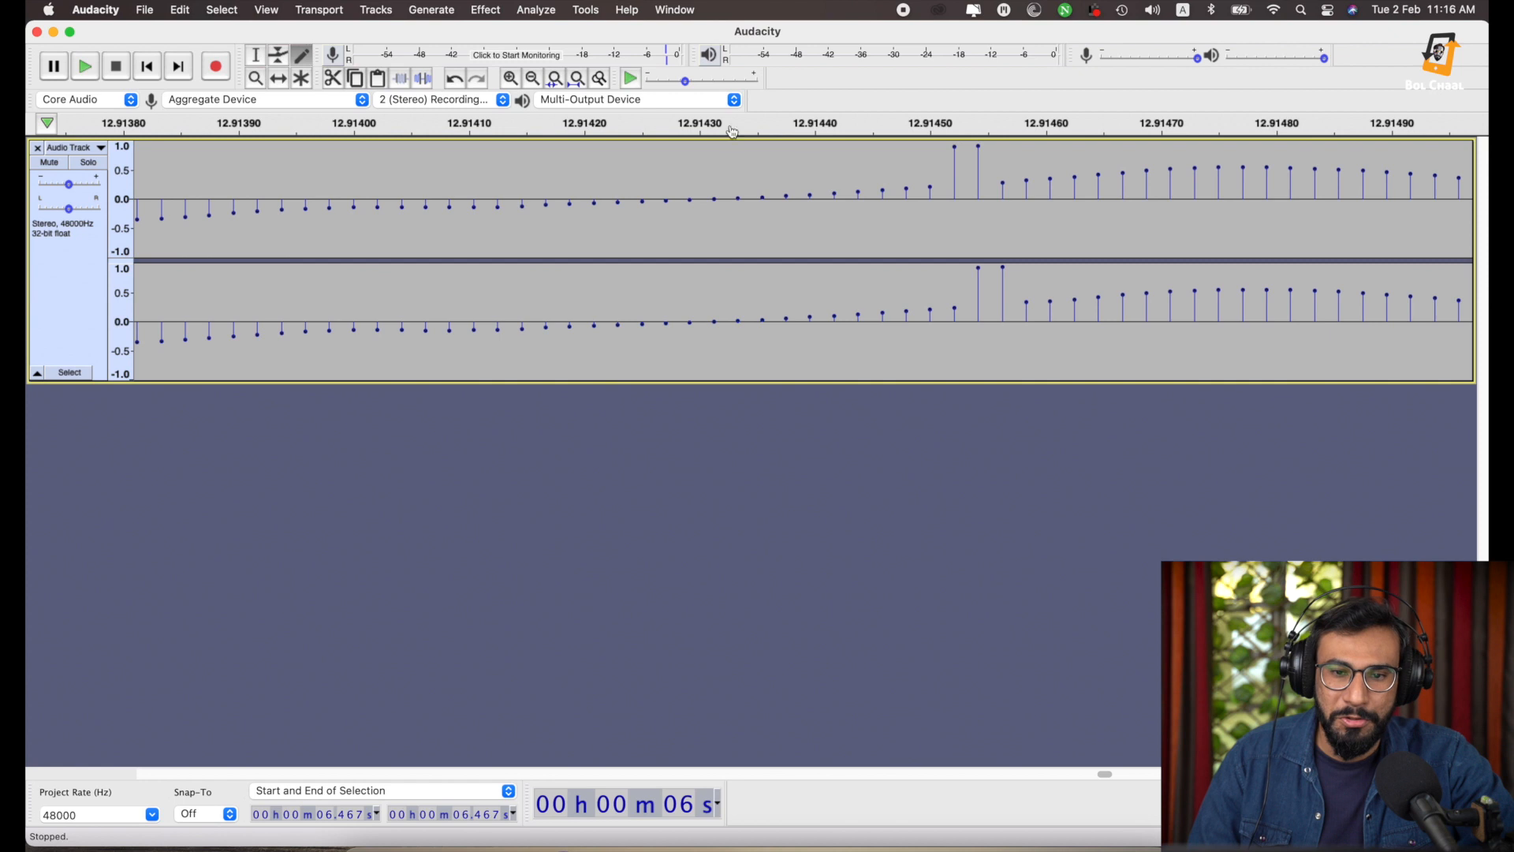
{"action": "mouse_move", "coordinate": [979, 147]}
{"action": "left_mouse_down"}
{"action": "mouse_move", "coordinate": [984, 181]}
{"action": "mouse_move", "coordinate": [956, 147]}
{"action": "mouse_move", "coordinate": [960, 172]}
{"action": "left_mouse_up"}
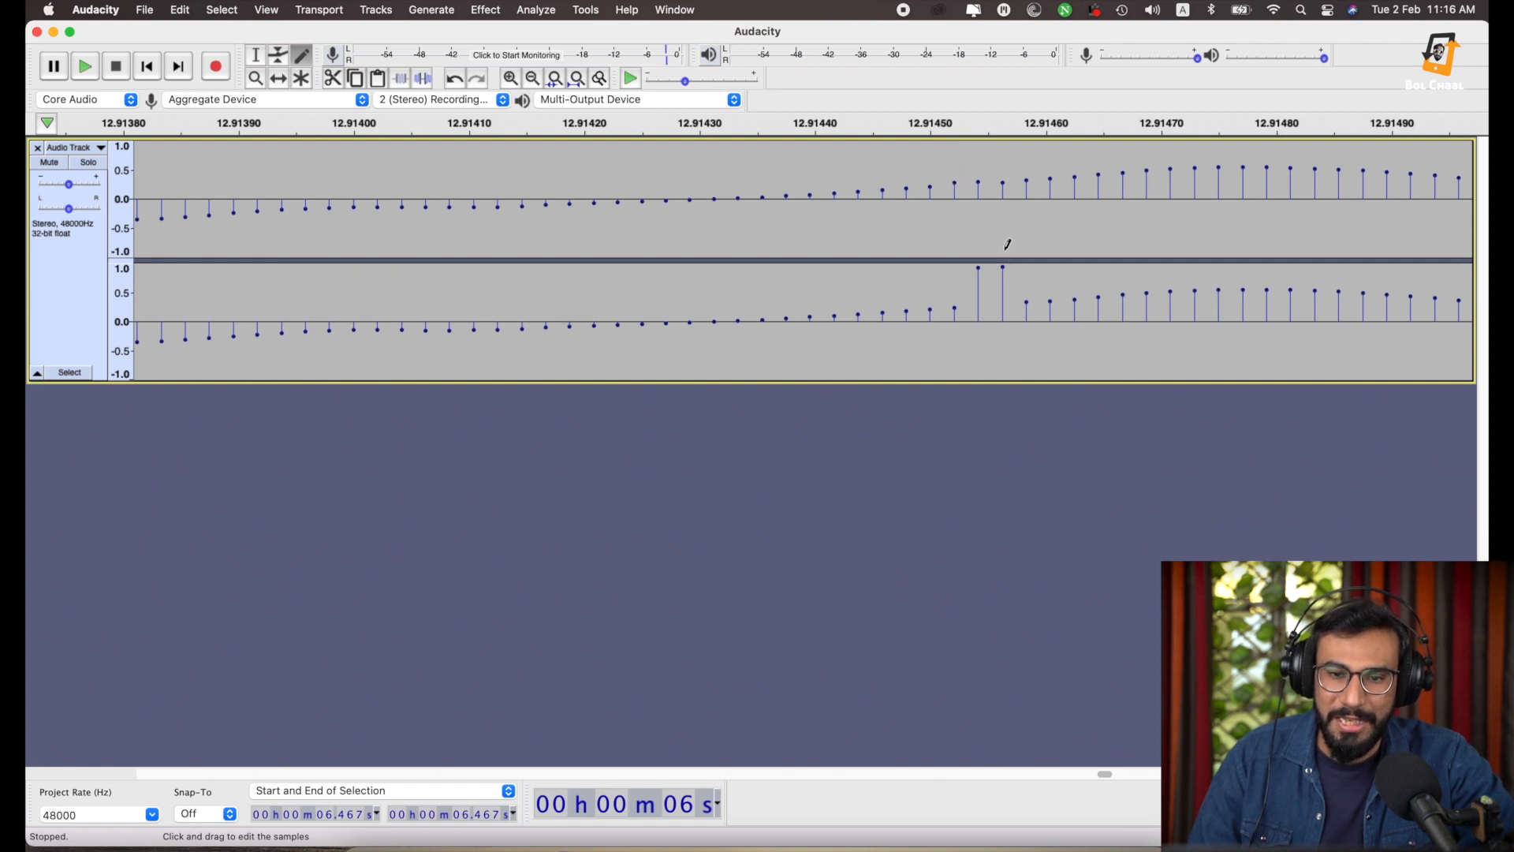
{"action": "mouse_move", "coordinate": [1006, 261]}
{"action": "left_mouse_down"}
{"action": "mouse_move", "coordinate": [982, 266]}
{"action": "mouse_move", "coordinate": [986, 292]}
{"action": "left_mouse_up"}
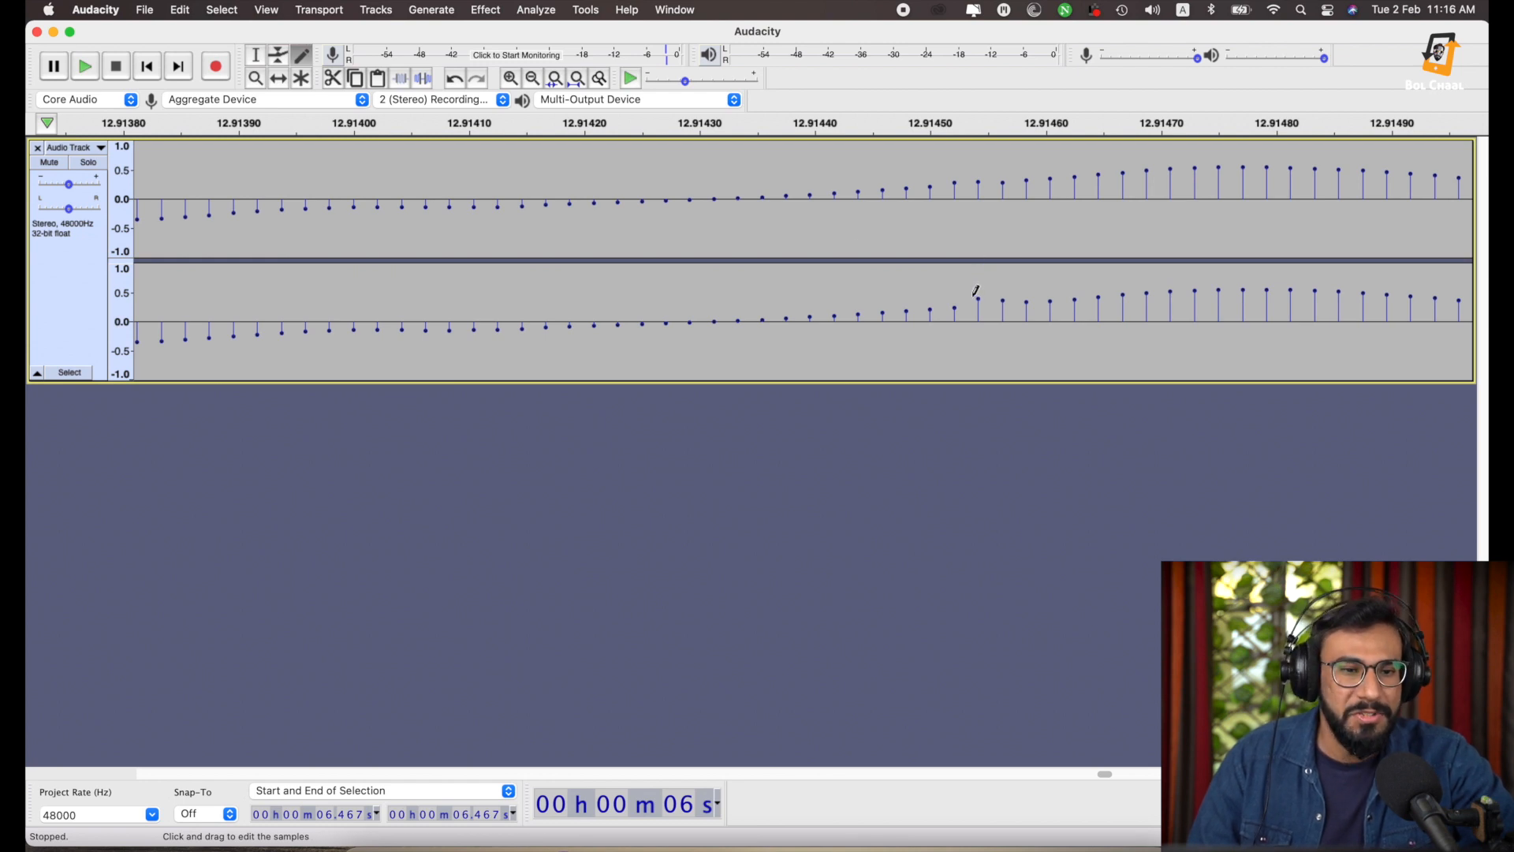
{"action": "left_click", "coordinate": [698, 212]}
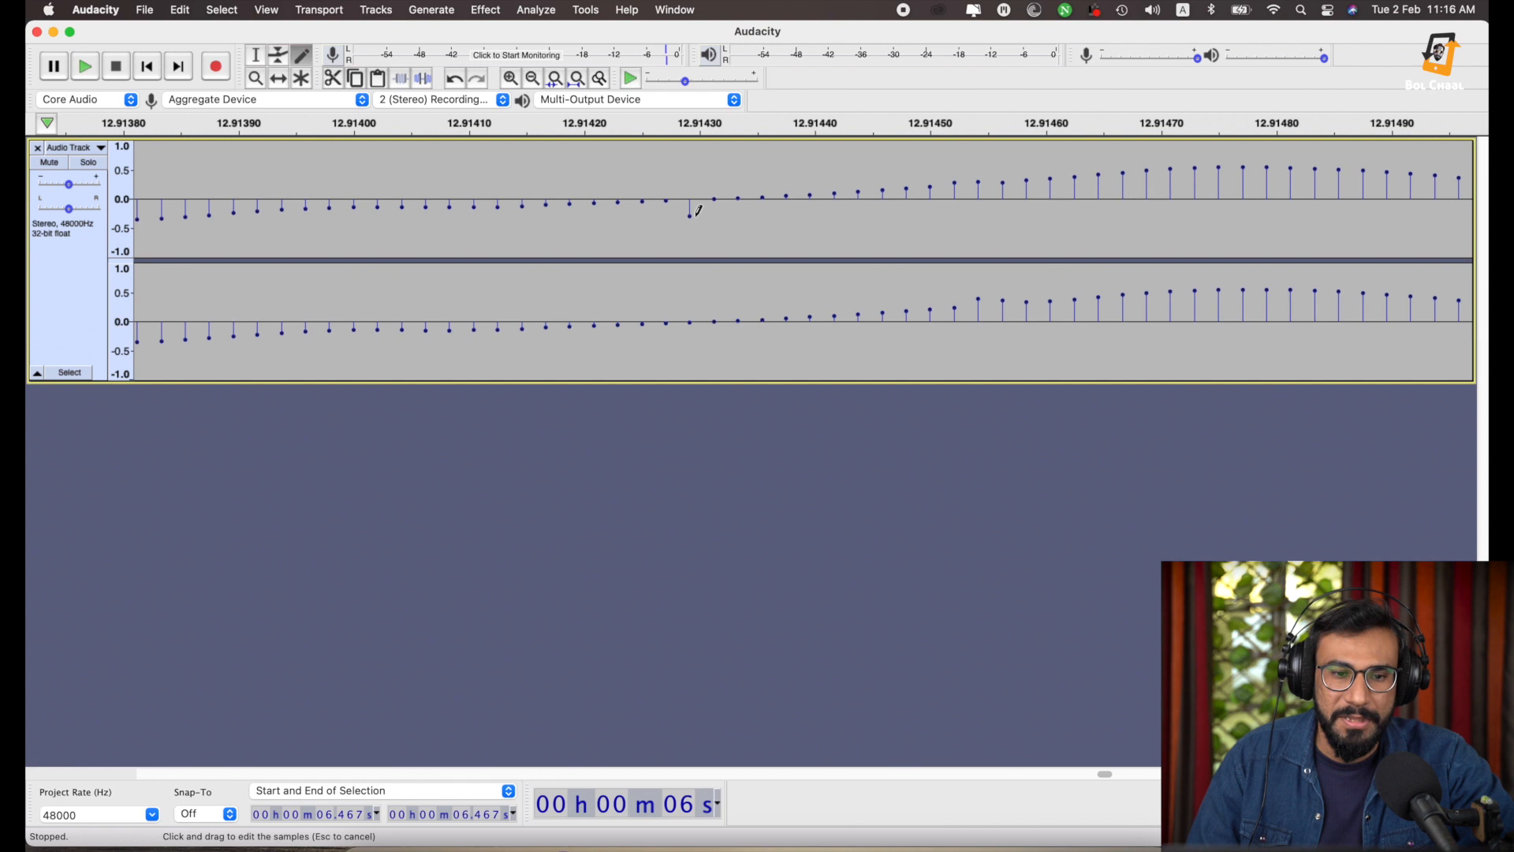
{"action": "left_click_drag", "start_coordinate": [694, 209], "coordinate": [694, 197]}
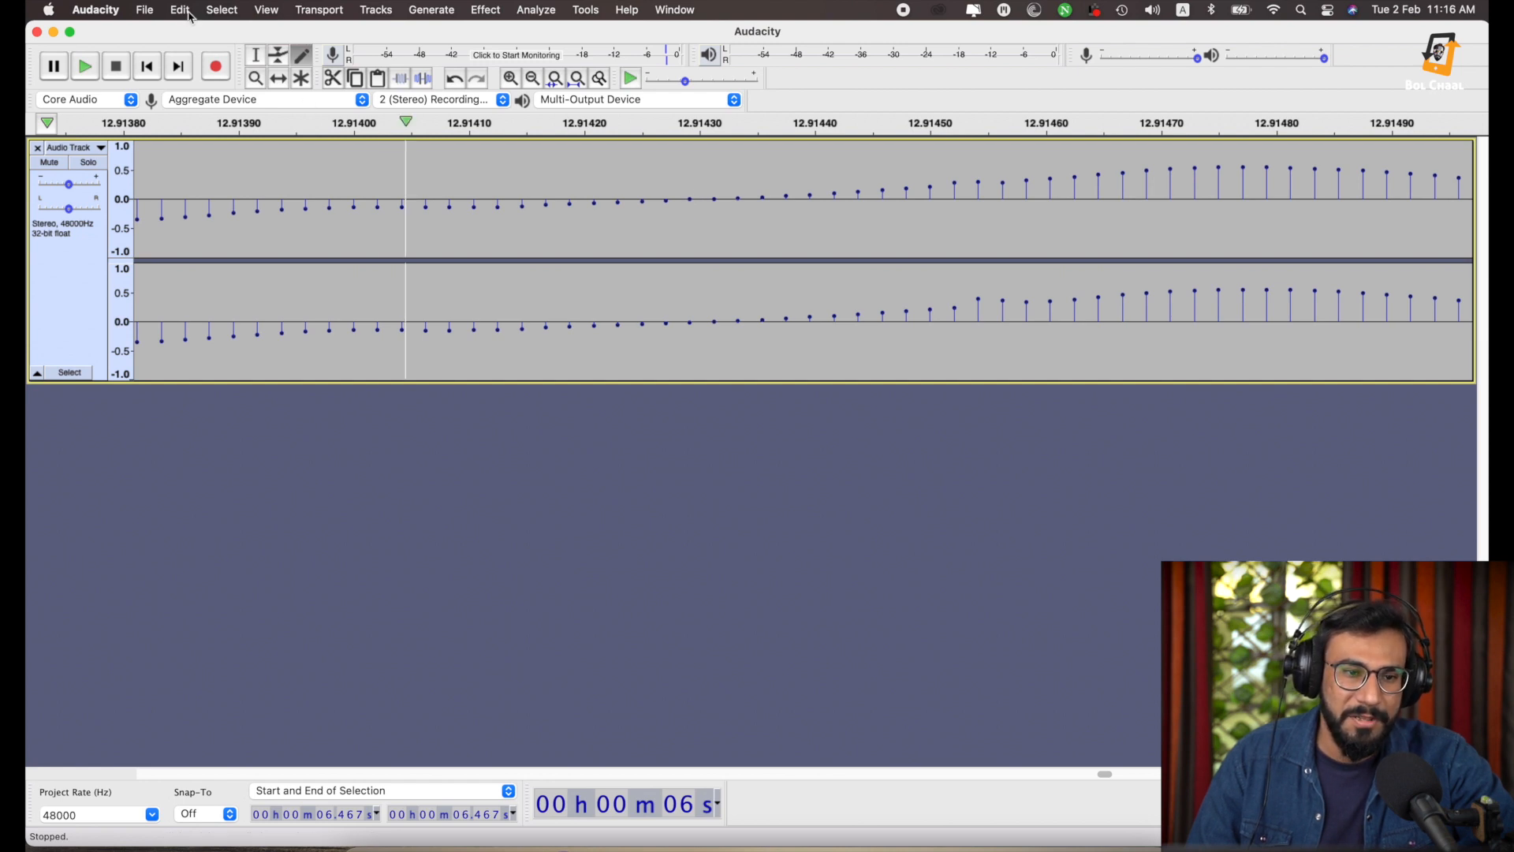
Zoom out around the redrawn samples to check the waveform from about 12.895 to 12.931 s.
{"action": "left_click", "coordinate": [255, 78]}
{"action": "left_click", "coordinate": [826, 221], "text": "shift"}
{"action": "left_click", "coordinate": [826, 221], "text": "shift"}
{"action": "left_click", "coordinate": [826, 222], "text": "shift"}
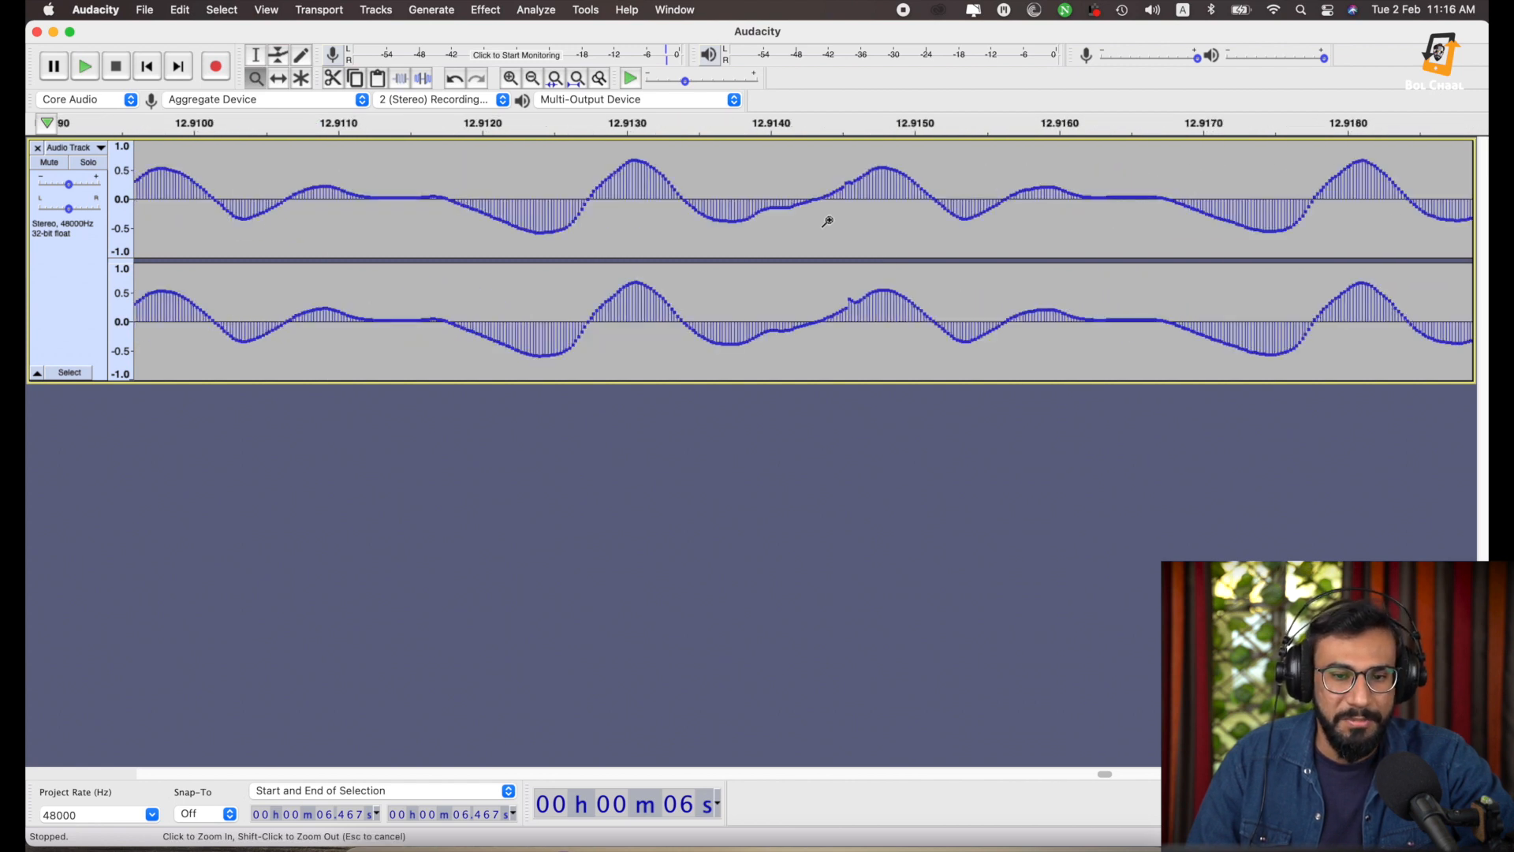
{"action": "left_click", "coordinate": [827, 221], "text": "shift"}
{"action": "left_click", "coordinate": [828, 222], "text": "shift"}
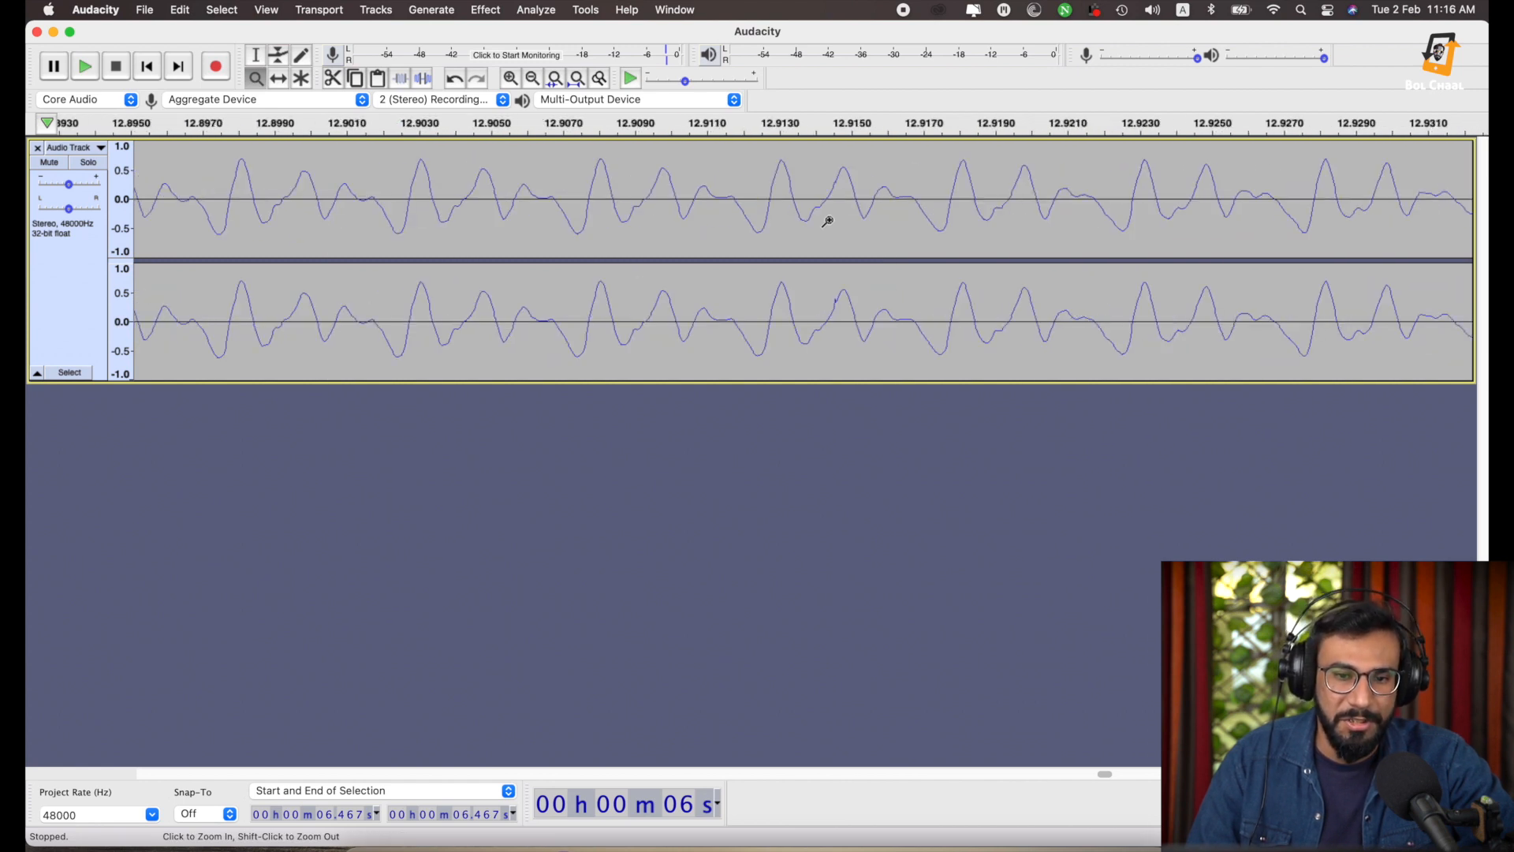
Undo the last sample edit and zoom out until most of the recording, including its end, is in view.
{"action": "left_click", "coordinate": [188, 11]}
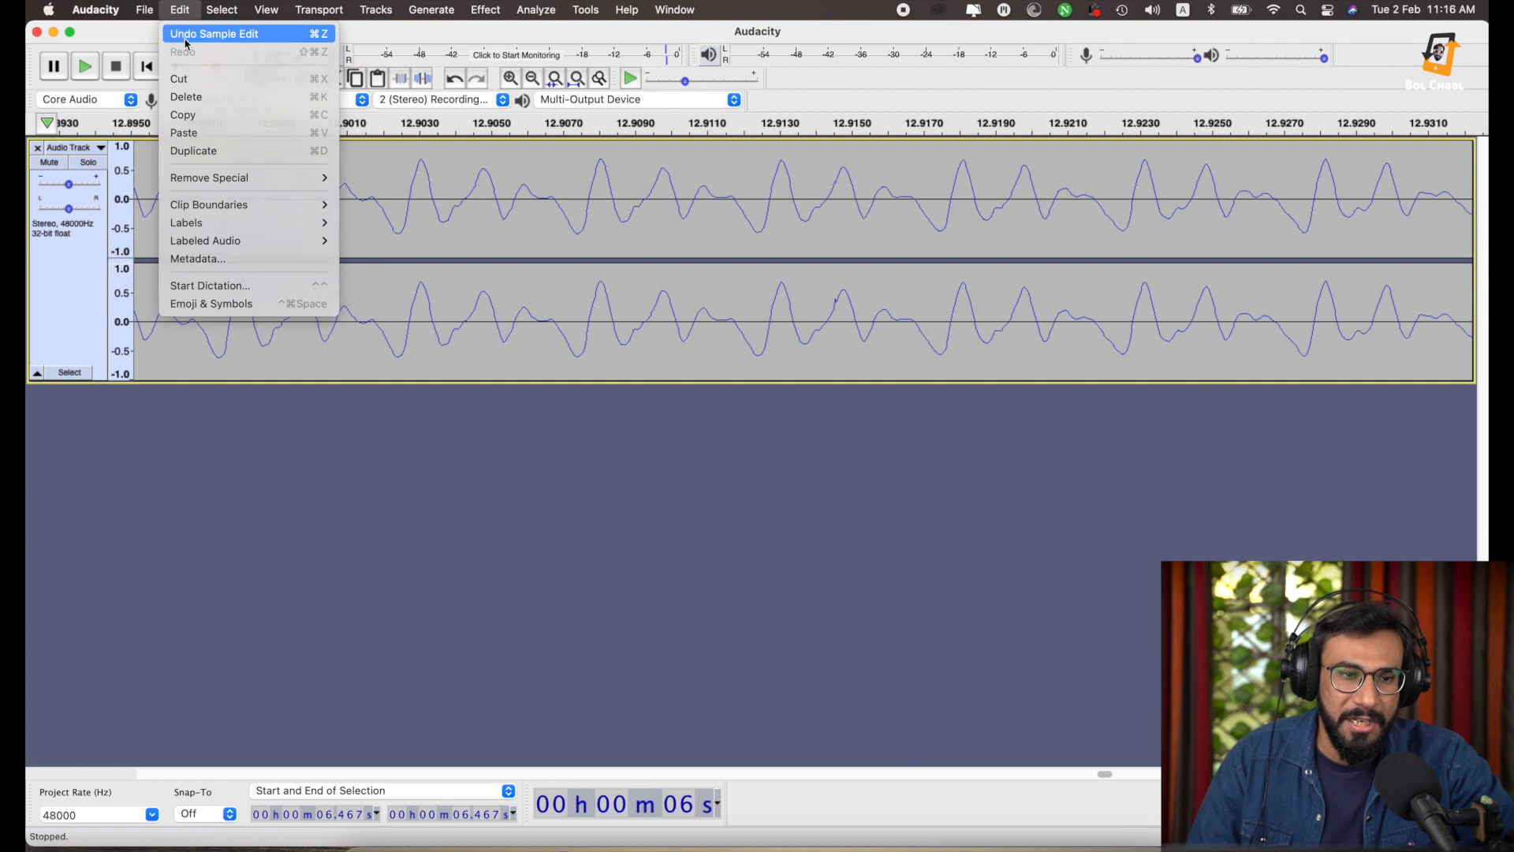
{"action": "left_click", "coordinate": [186, 38]}
{"action": "left_click", "coordinate": [491, 206], "text": "shift"}
{"action": "left_click", "coordinate": [491, 207], "text": "shift"}
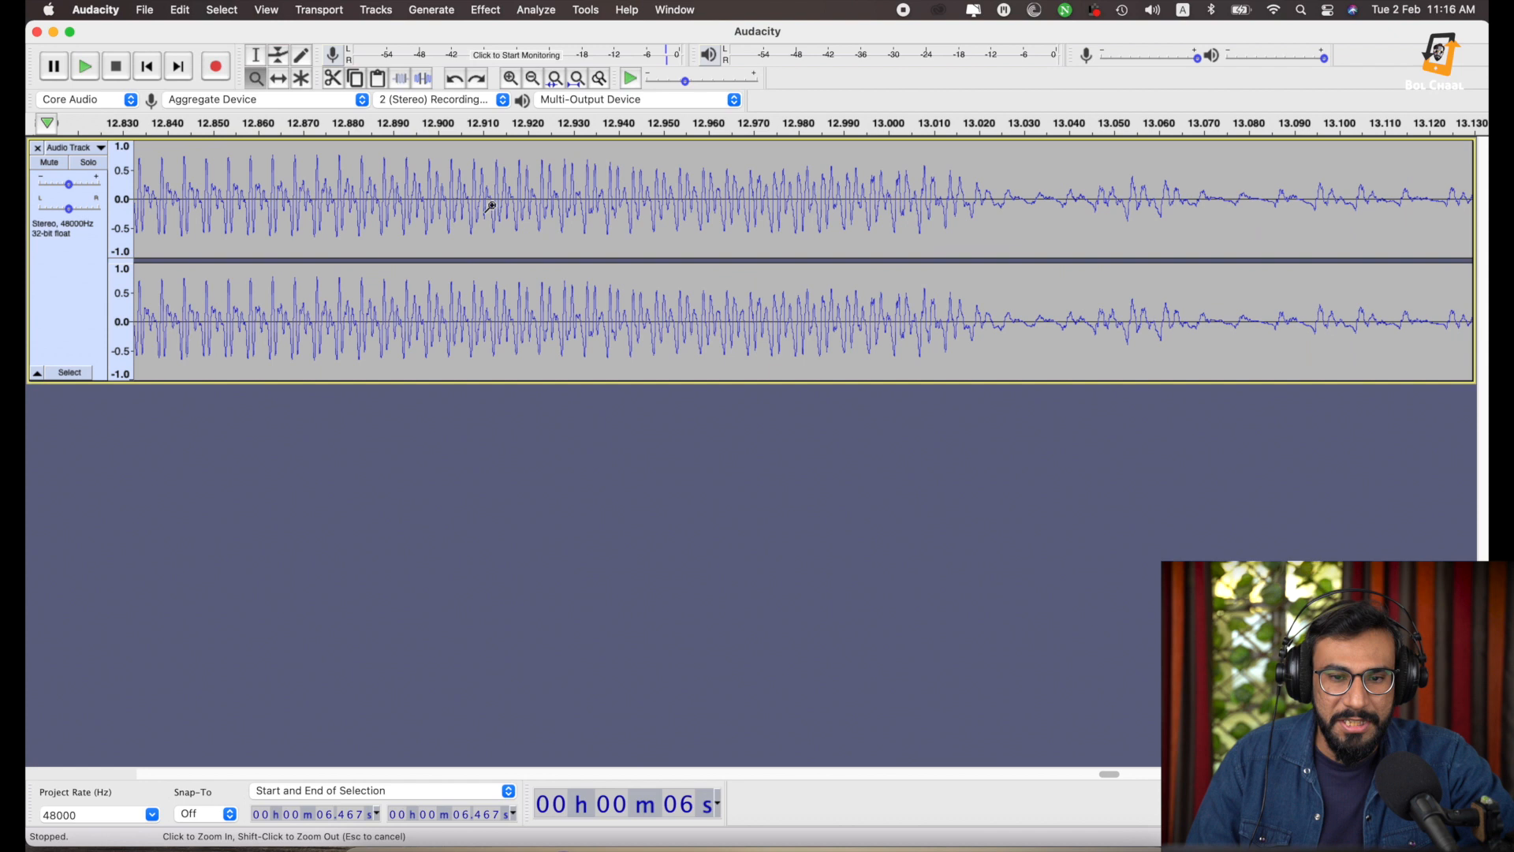
{"action": "left_click", "coordinate": [491, 207], "text": "shift"}
{"action": "left_click", "coordinate": [491, 206], "text": "shift"}
{"action": "left_click", "coordinate": [491, 206], "text": "shift"}
{"action": "left_click", "coordinate": [490, 206], "text": "shift"}
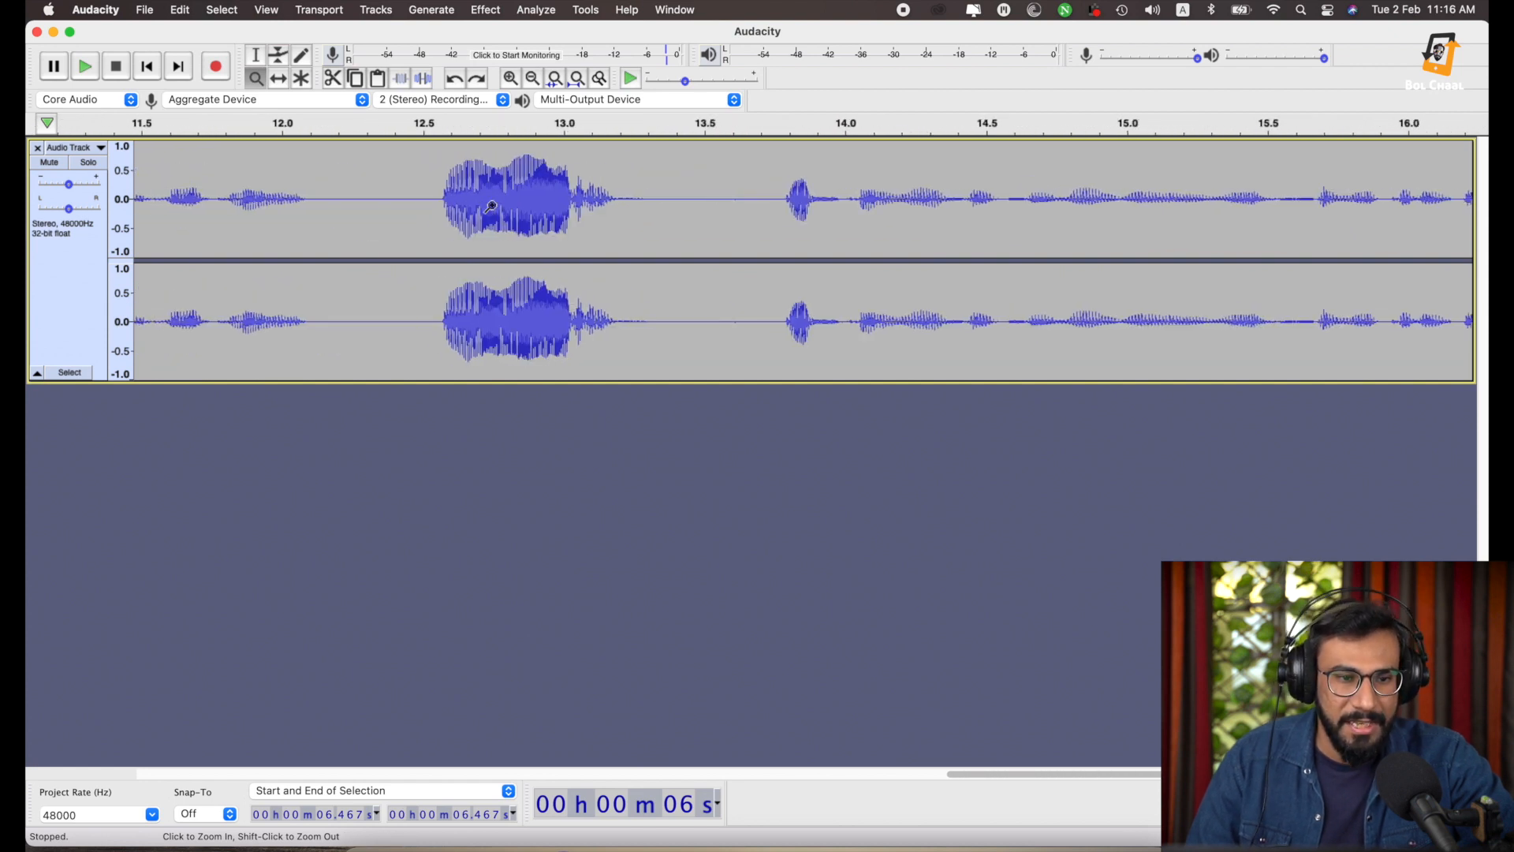
{"action": "left_click", "coordinate": [491, 206], "text": "shift"}
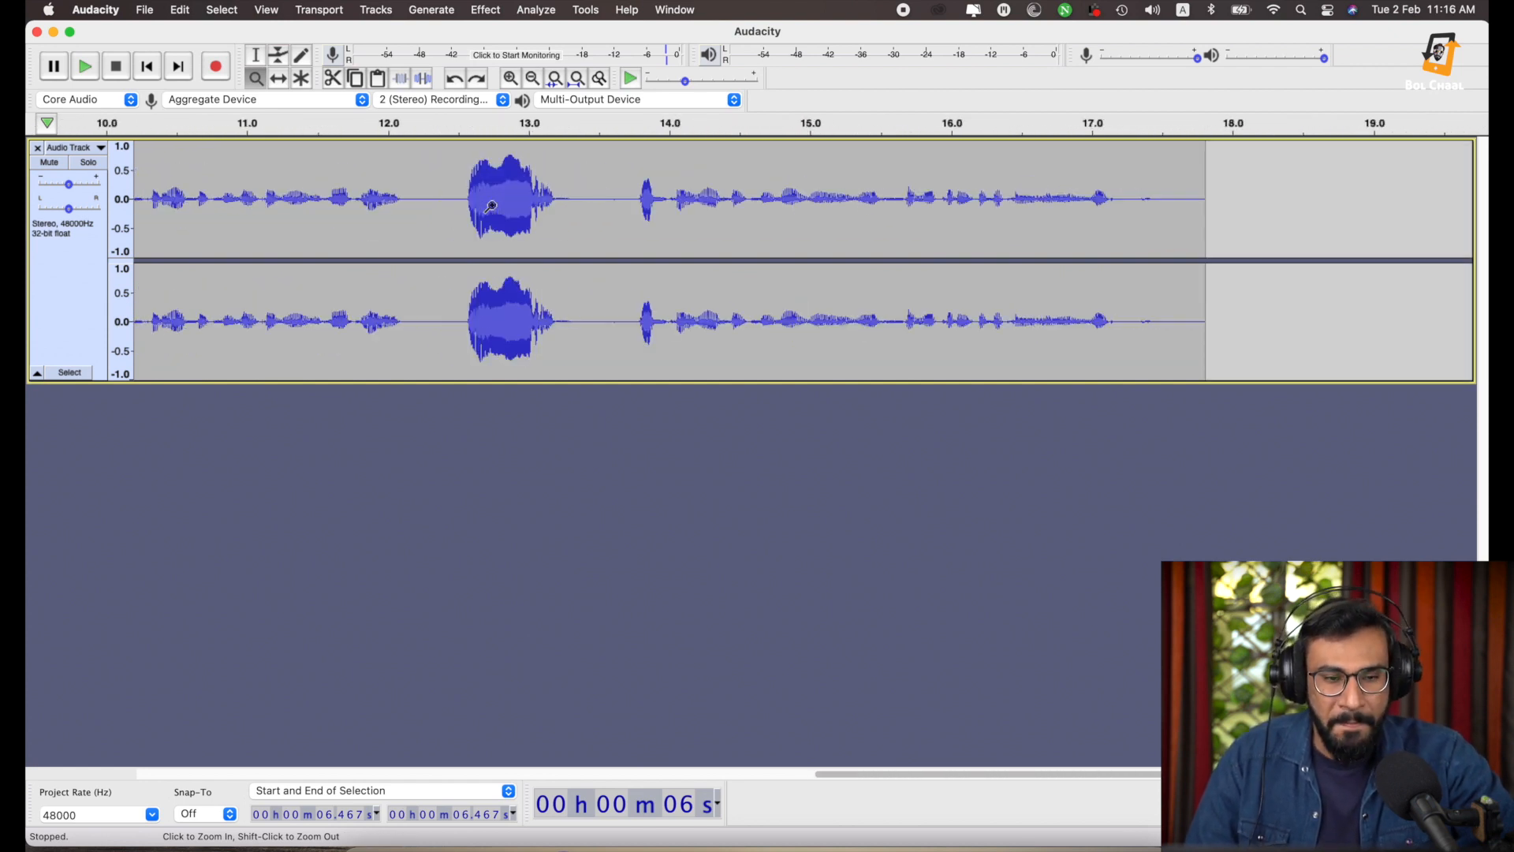
{"action": "left_click", "coordinate": [491, 207], "text": "shift"}
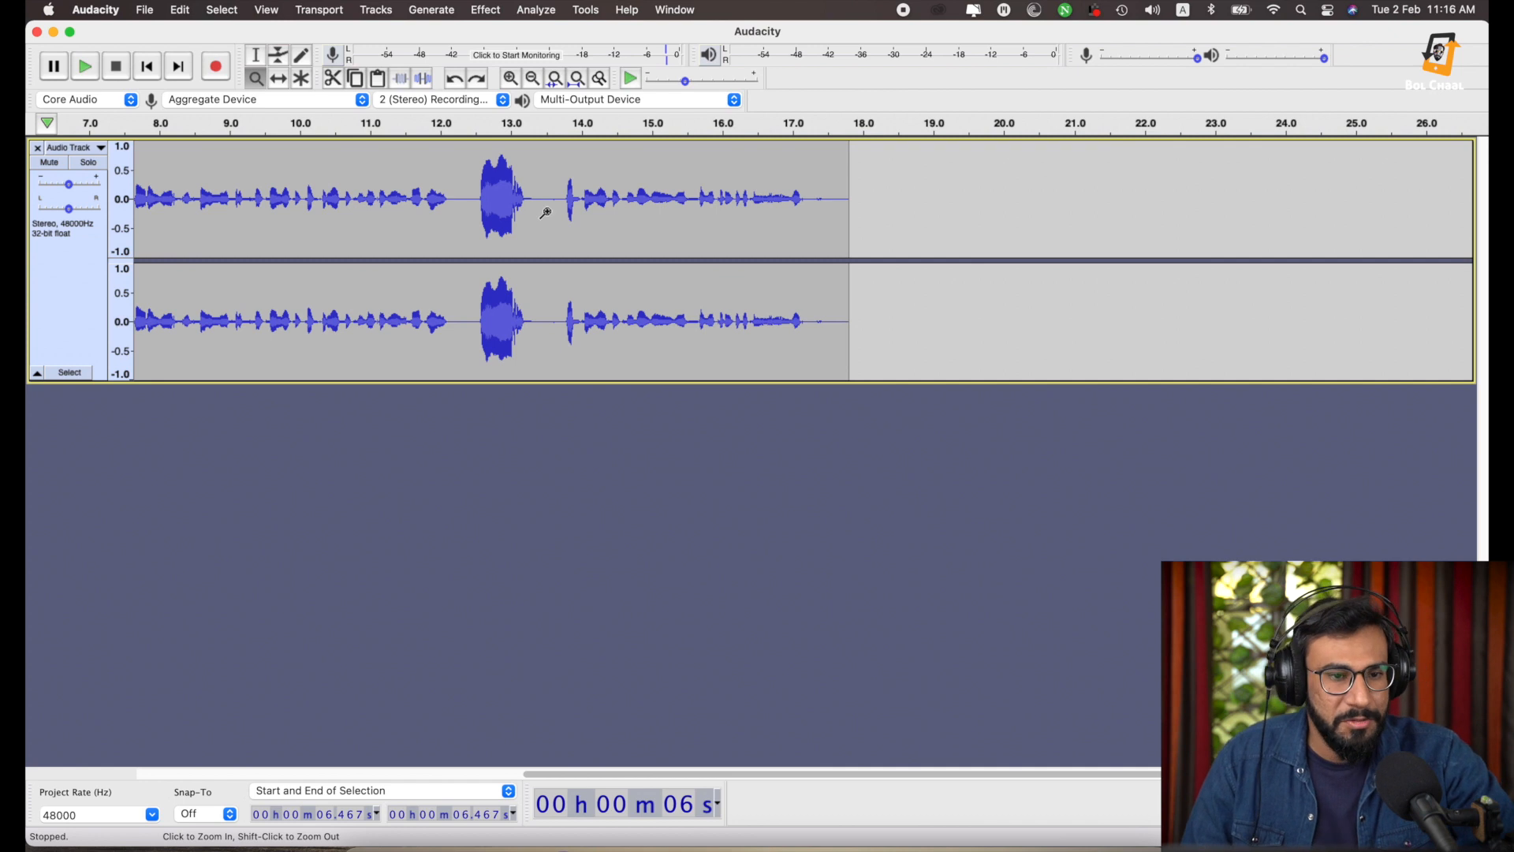
{"action": "scroll", "coordinate": [544, 209], "scroll_direction": "left", "scroll_amount": 5}
{"action": "scroll", "coordinate": [544, 211], "scroll_direction": "left", "scroll_amount": 3}
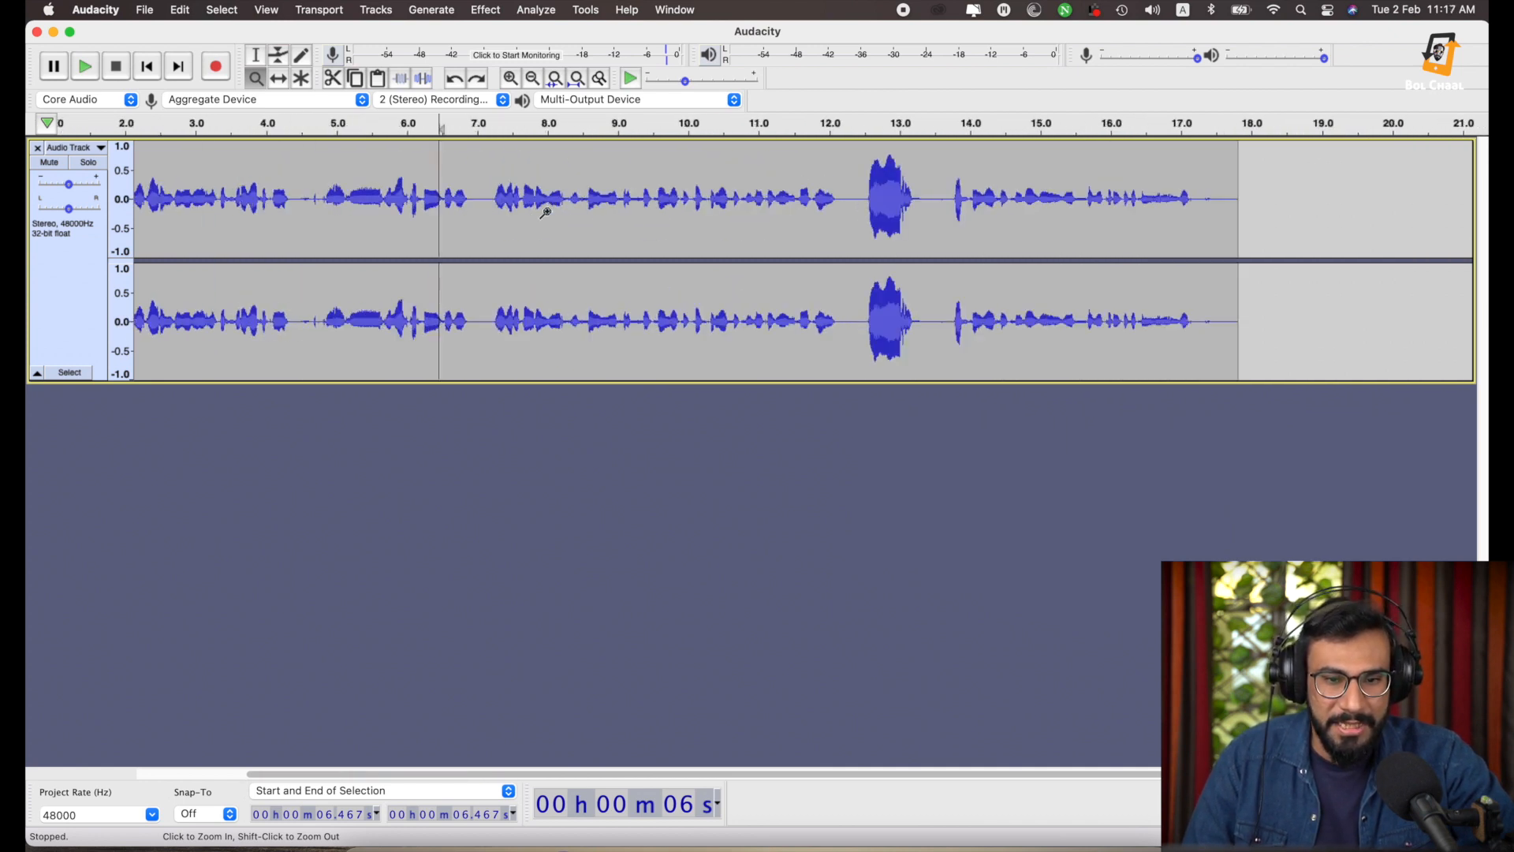
{"action": "scroll", "coordinate": [545, 211], "scroll_direction": "left", "scroll_amount": 1}
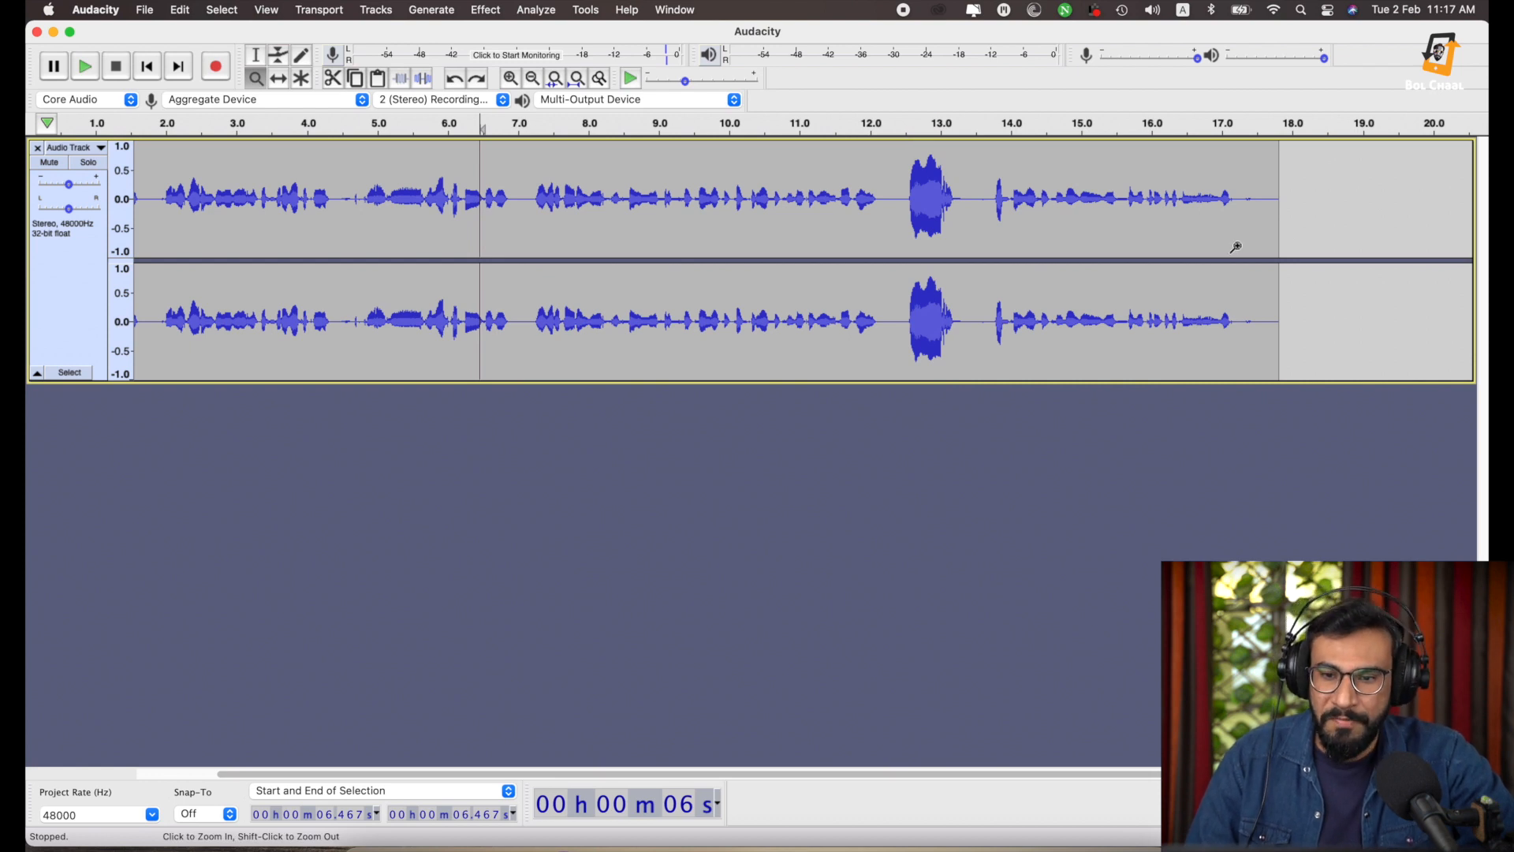
Select the loud burst from about 12.318 to 13.491 s and cut it out of the track.
{"action": "left_click", "coordinate": [255, 55]}
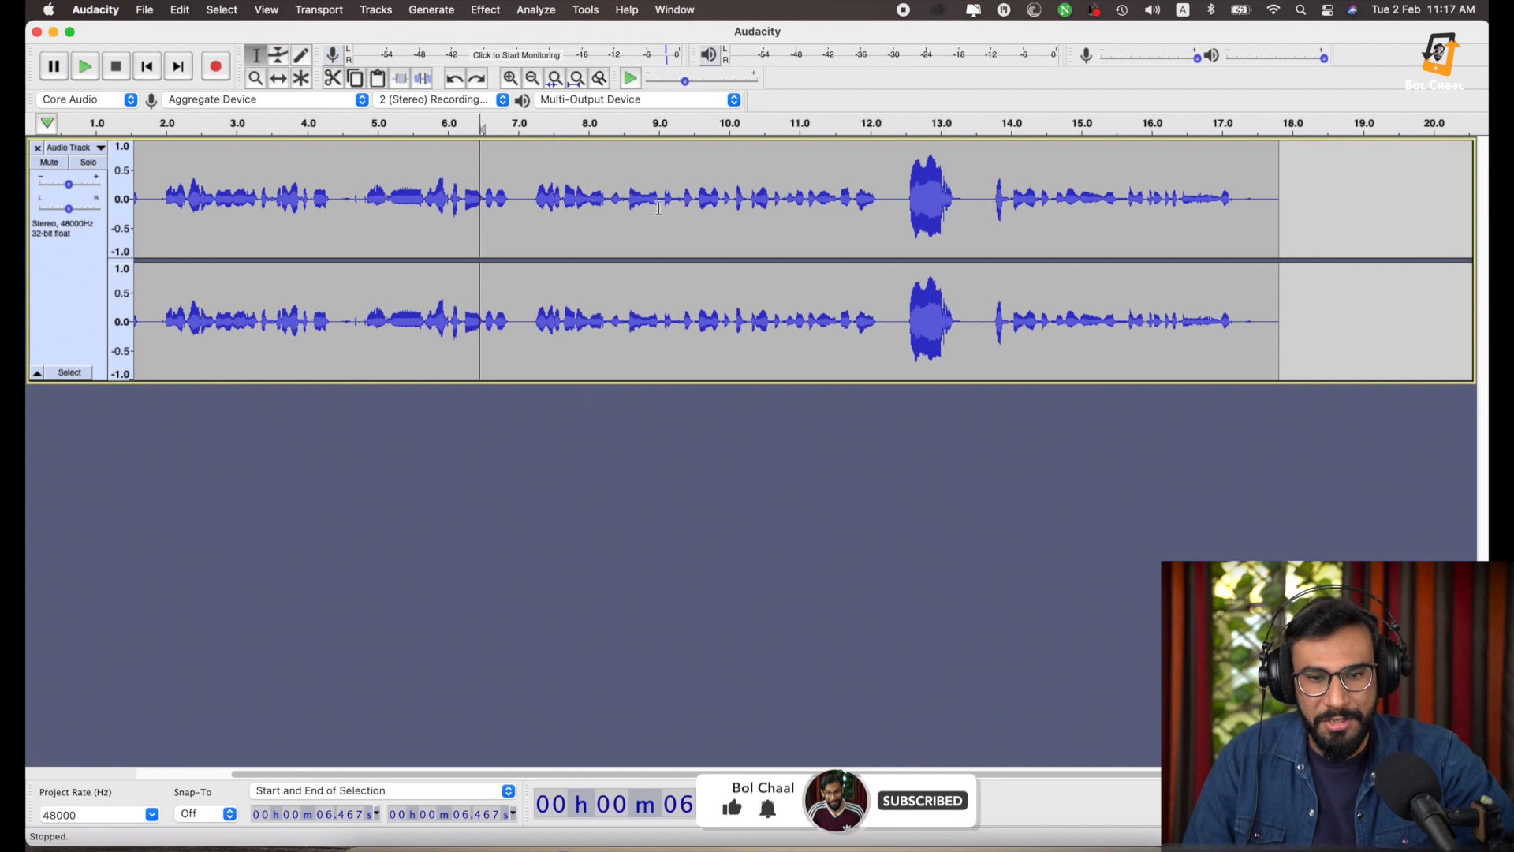
{"action": "scroll", "coordinate": [929, 202], "scroll_direction": "right", "scroll_amount": 1}
{"action": "left_click_drag", "start_coordinate": [889, 225], "coordinate": [971, 228]}
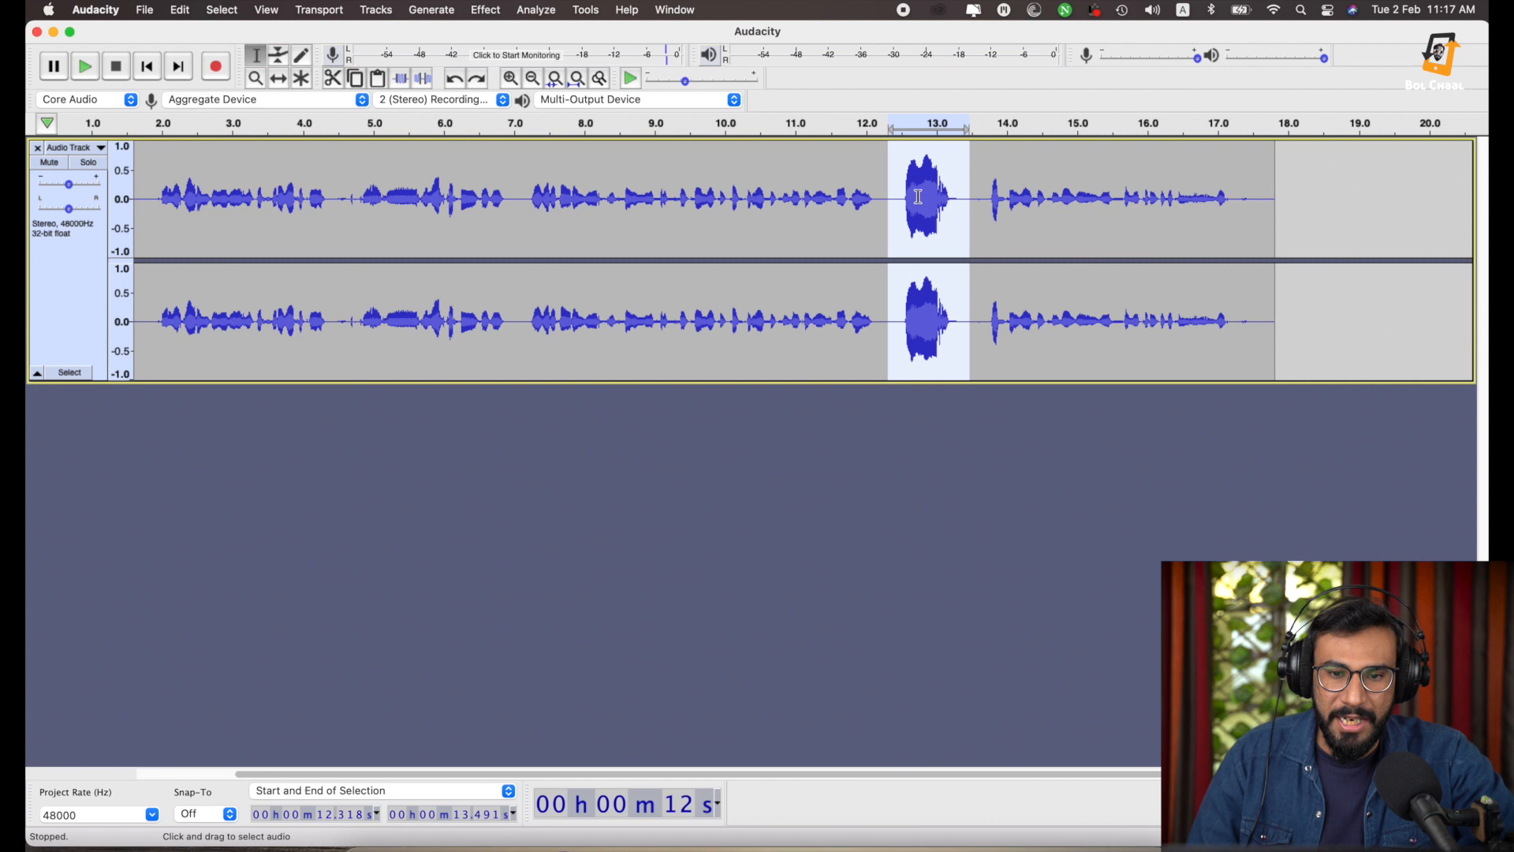
{"action": "scroll", "coordinate": [911, 183], "scroll_direction": "left", "scroll_amount": 2}
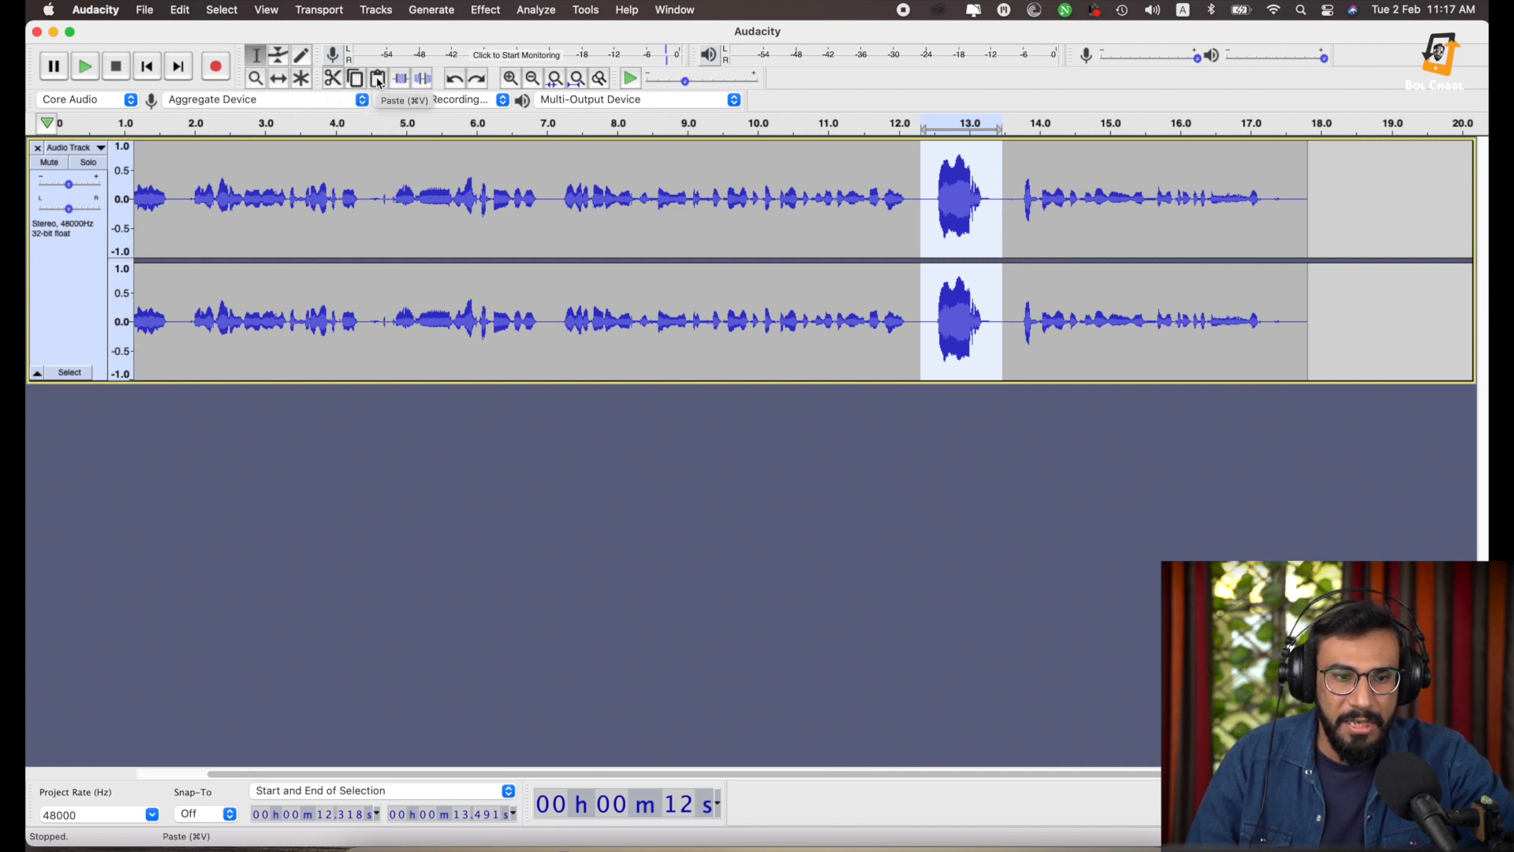
{"action": "scroll", "coordinate": [969, 194], "scroll_direction": "right", "scroll_amount": 1}
{"action": "scroll", "coordinate": [970, 194], "scroll_direction": "left", "scroll_amount": 1}
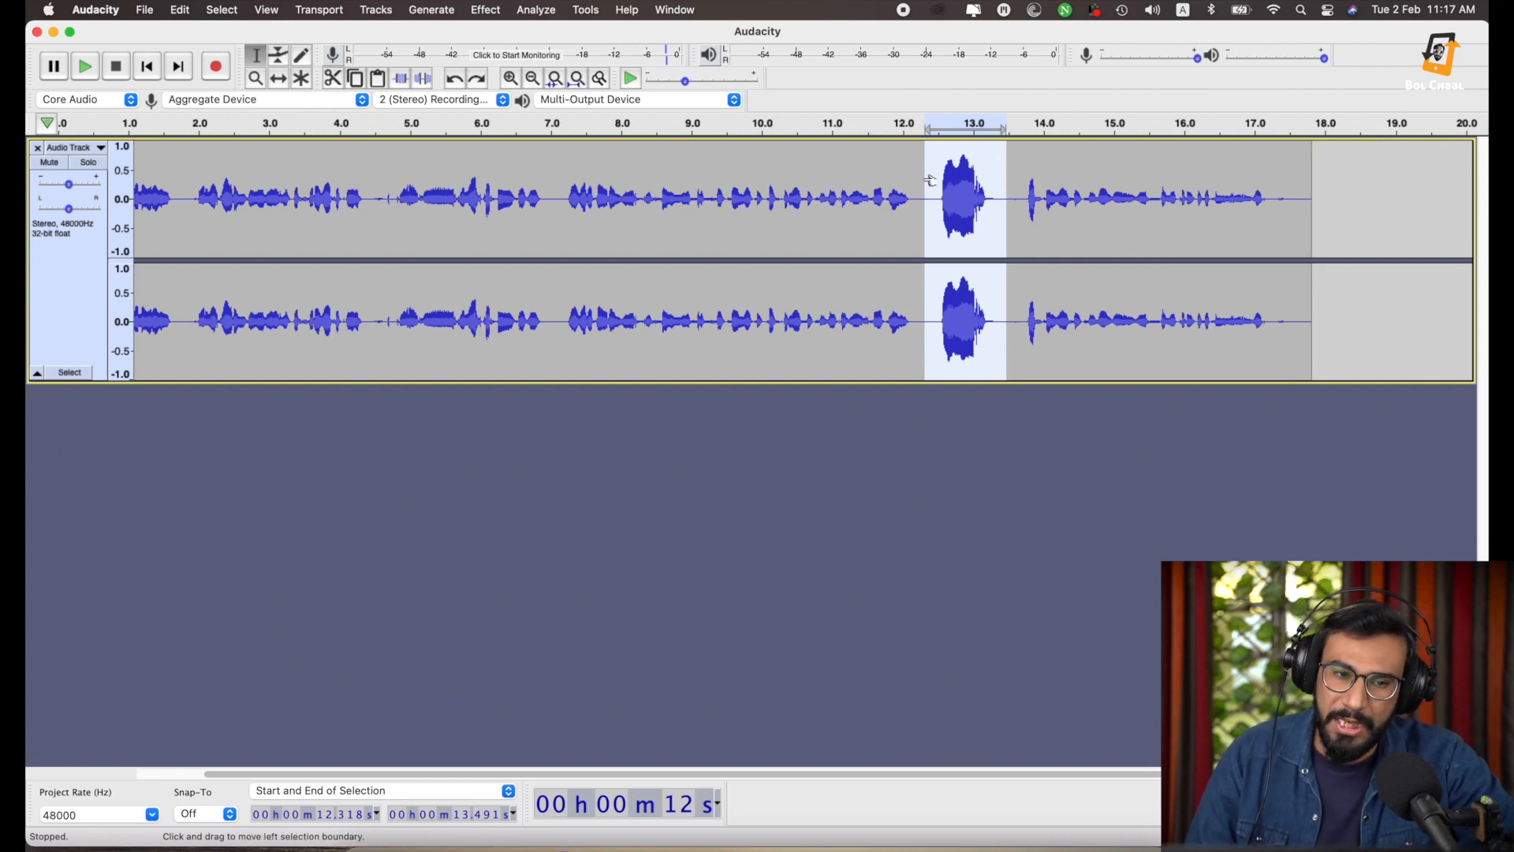
{"action": "left_click", "coordinate": [338, 82]}
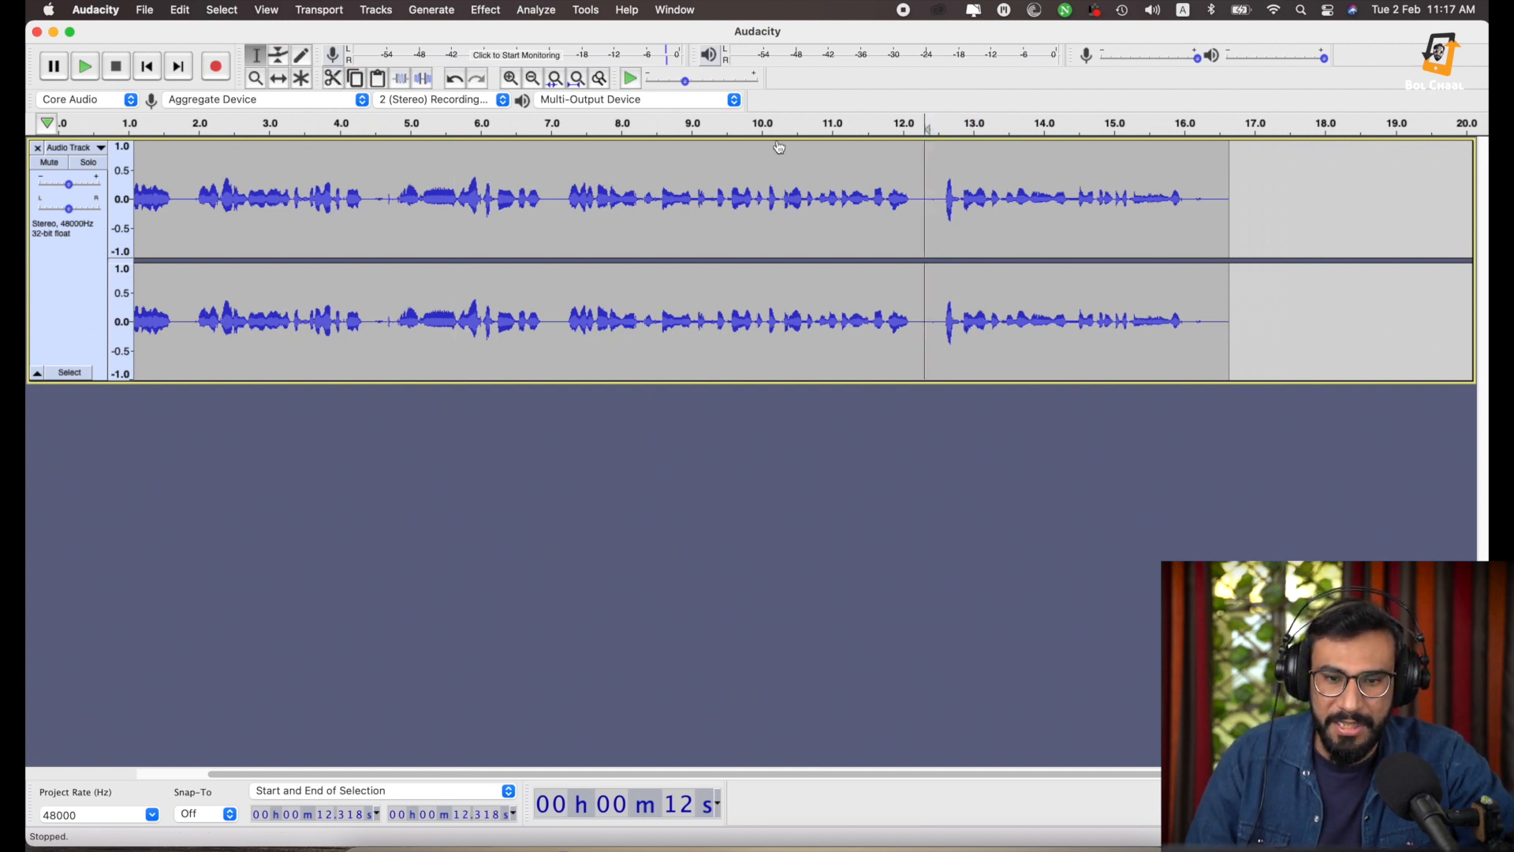
Paste the cut burst near the end of the track at about 16.428 s and clear the selection.
{"action": "left_click", "coordinate": [1215, 221]}
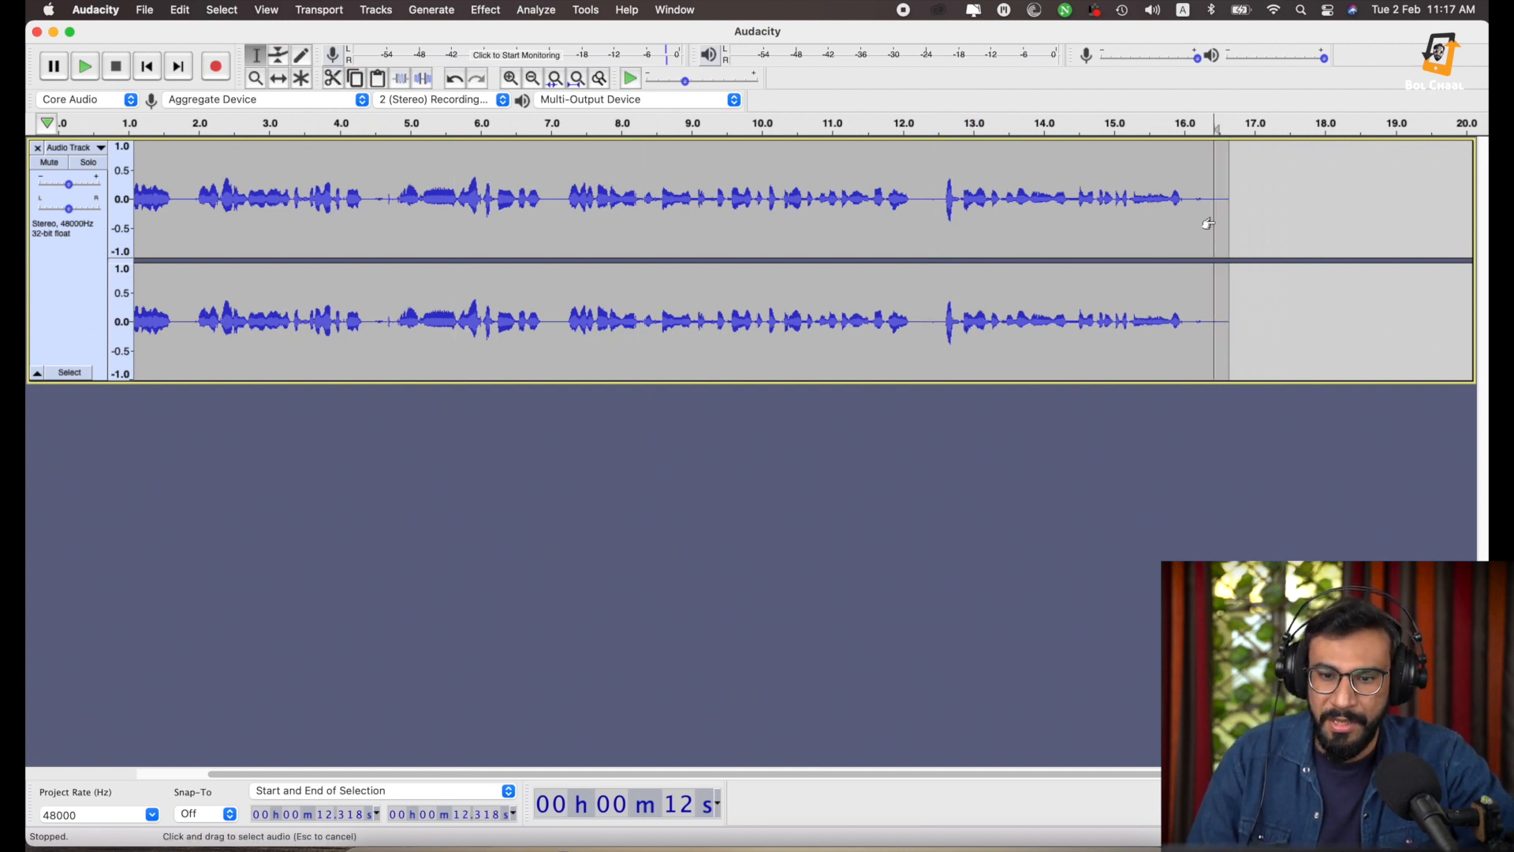
{"action": "left_click", "coordinate": [377, 79]}
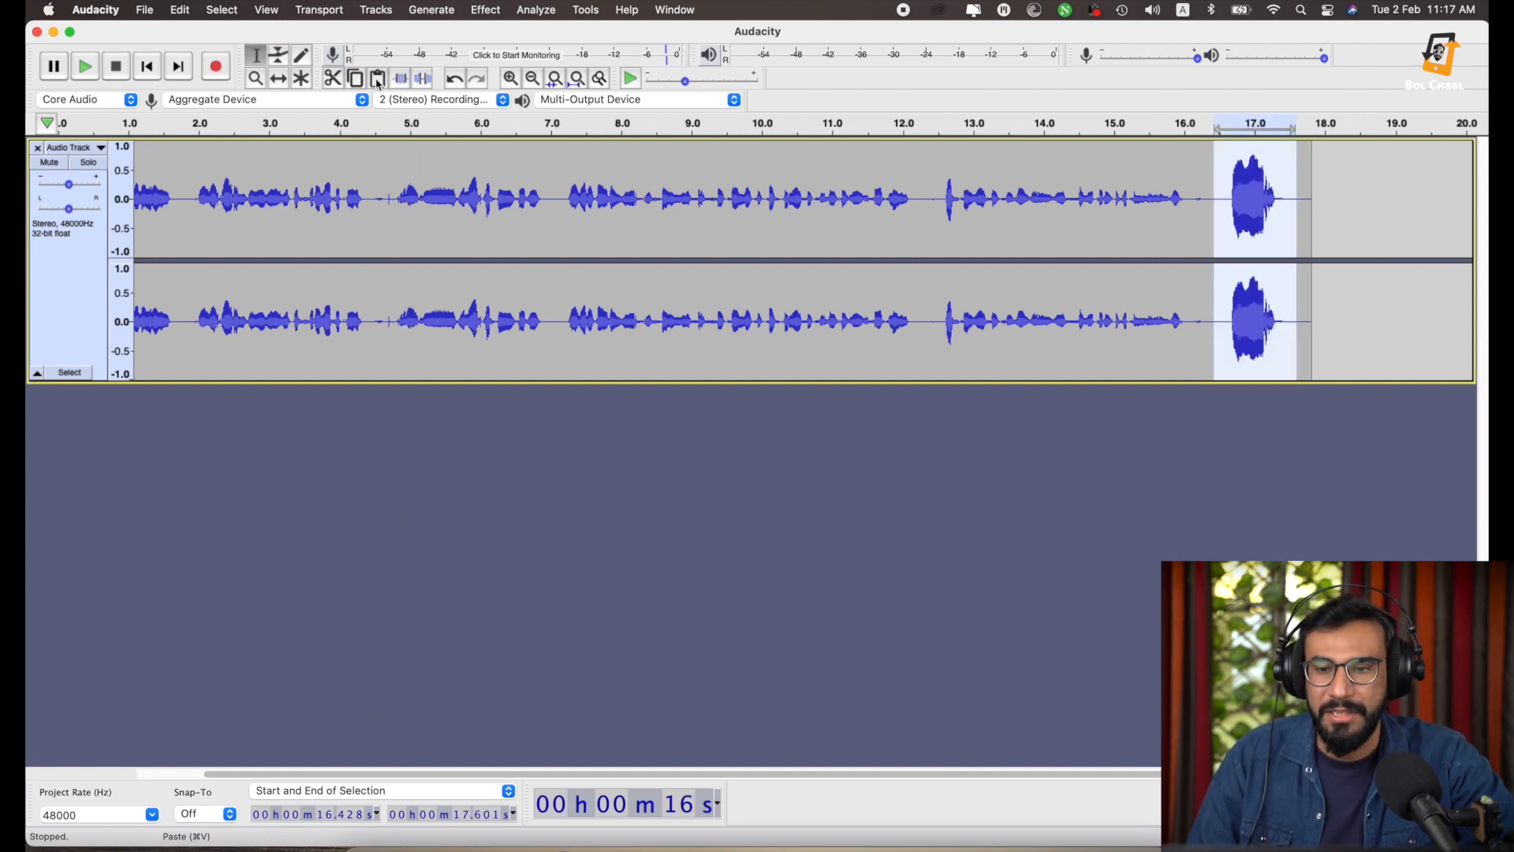
{"action": "left_click", "coordinate": [1071, 282]}
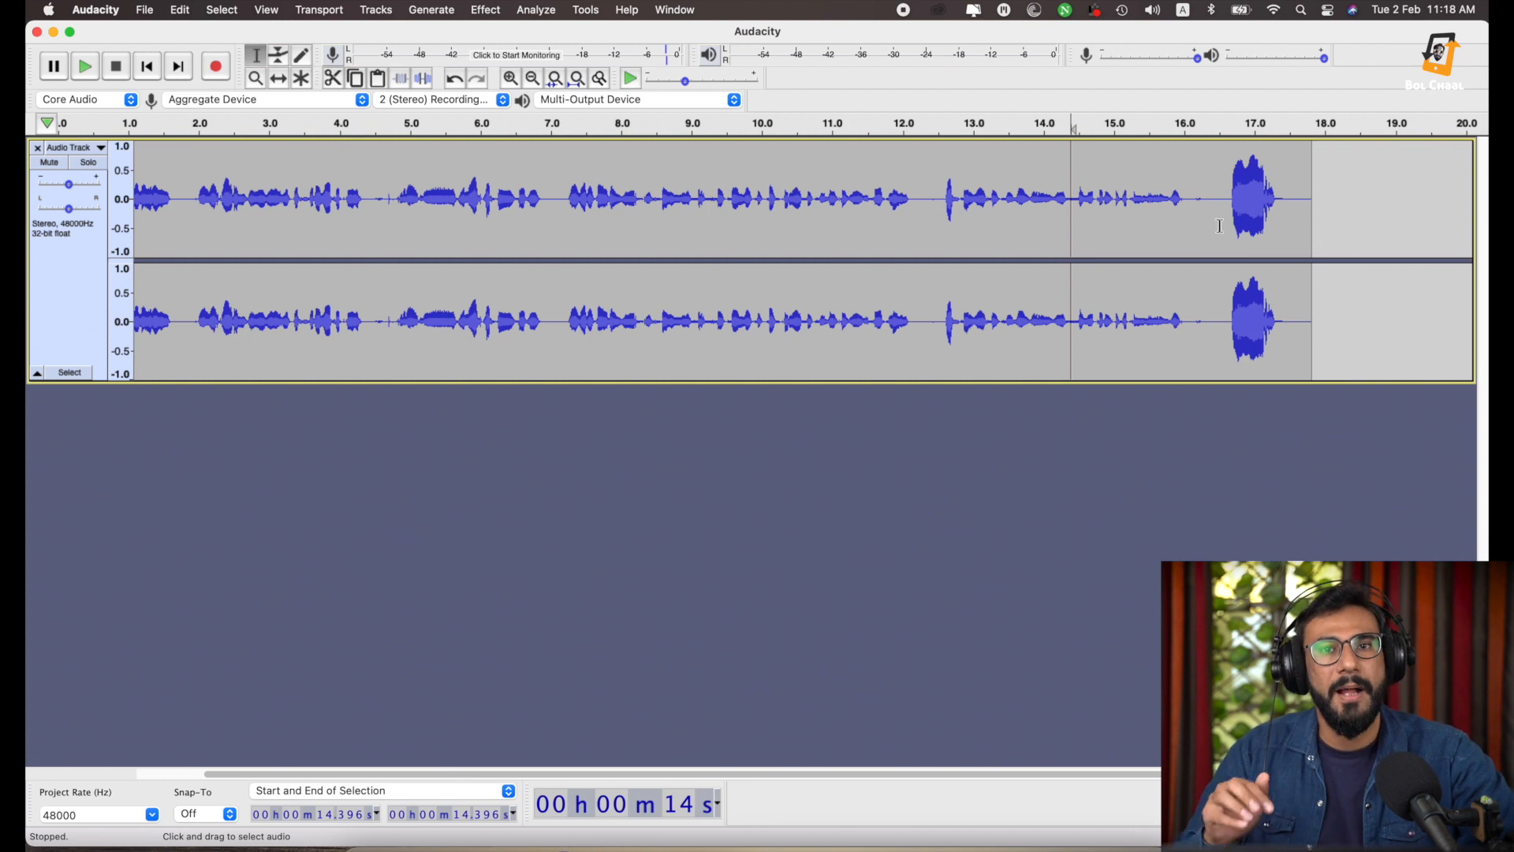
Copy the burst from about 16.521 to 17.647 s and paste it into the quiet gap at about 12.249 s.
{"action": "scroll", "coordinate": [1219, 226], "scroll_direction": "right", "scroll_amount": 5}
{"action": "left_click_drag", "start_coordinate": [1053, 205], "coordinate": [1132, 211]}
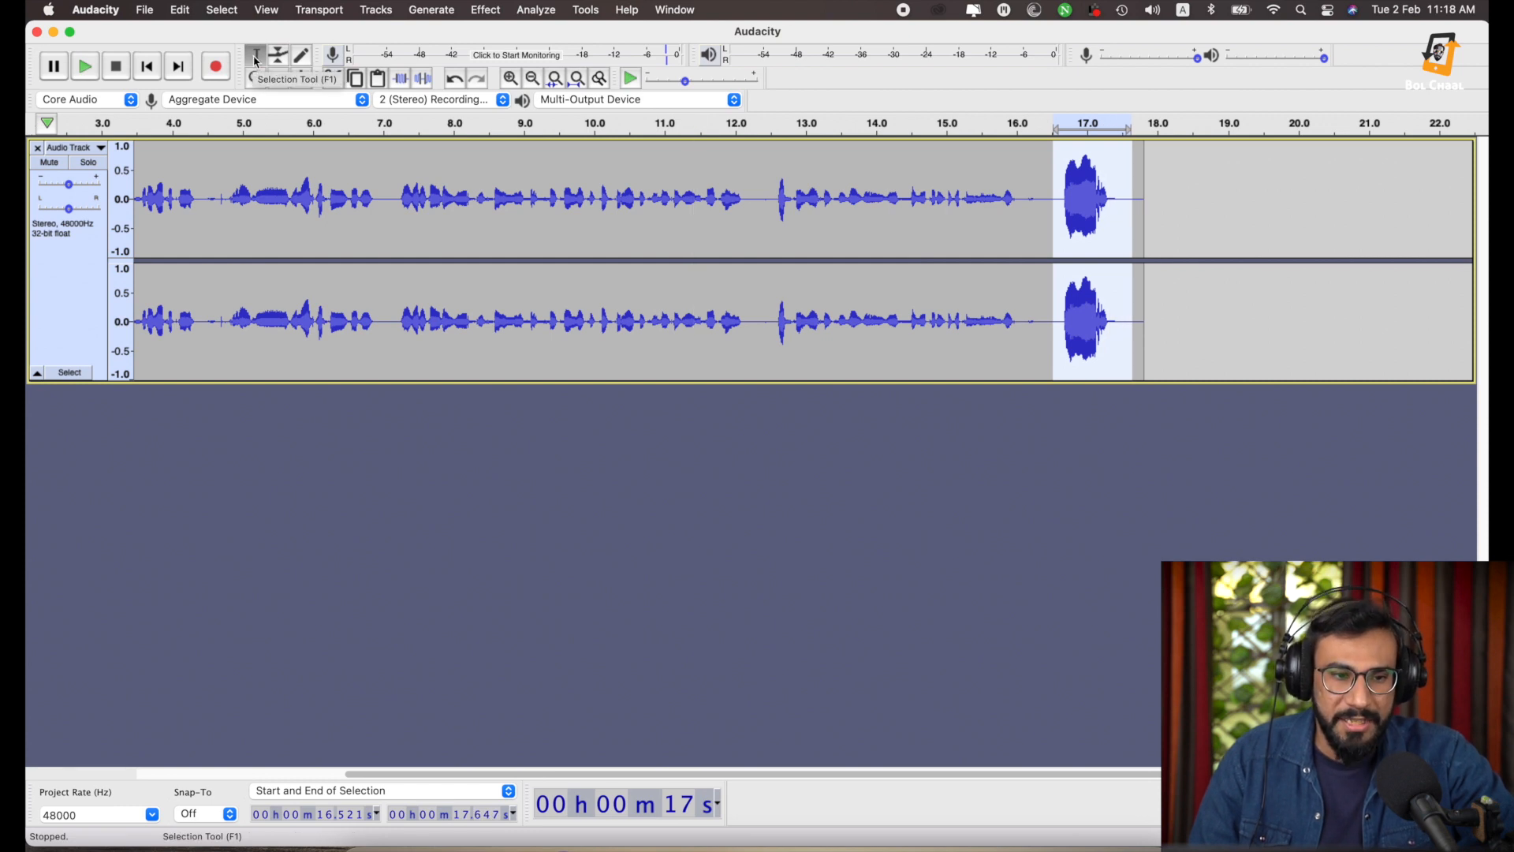
{"action": "left_click", "coordinate": [357, 79]}
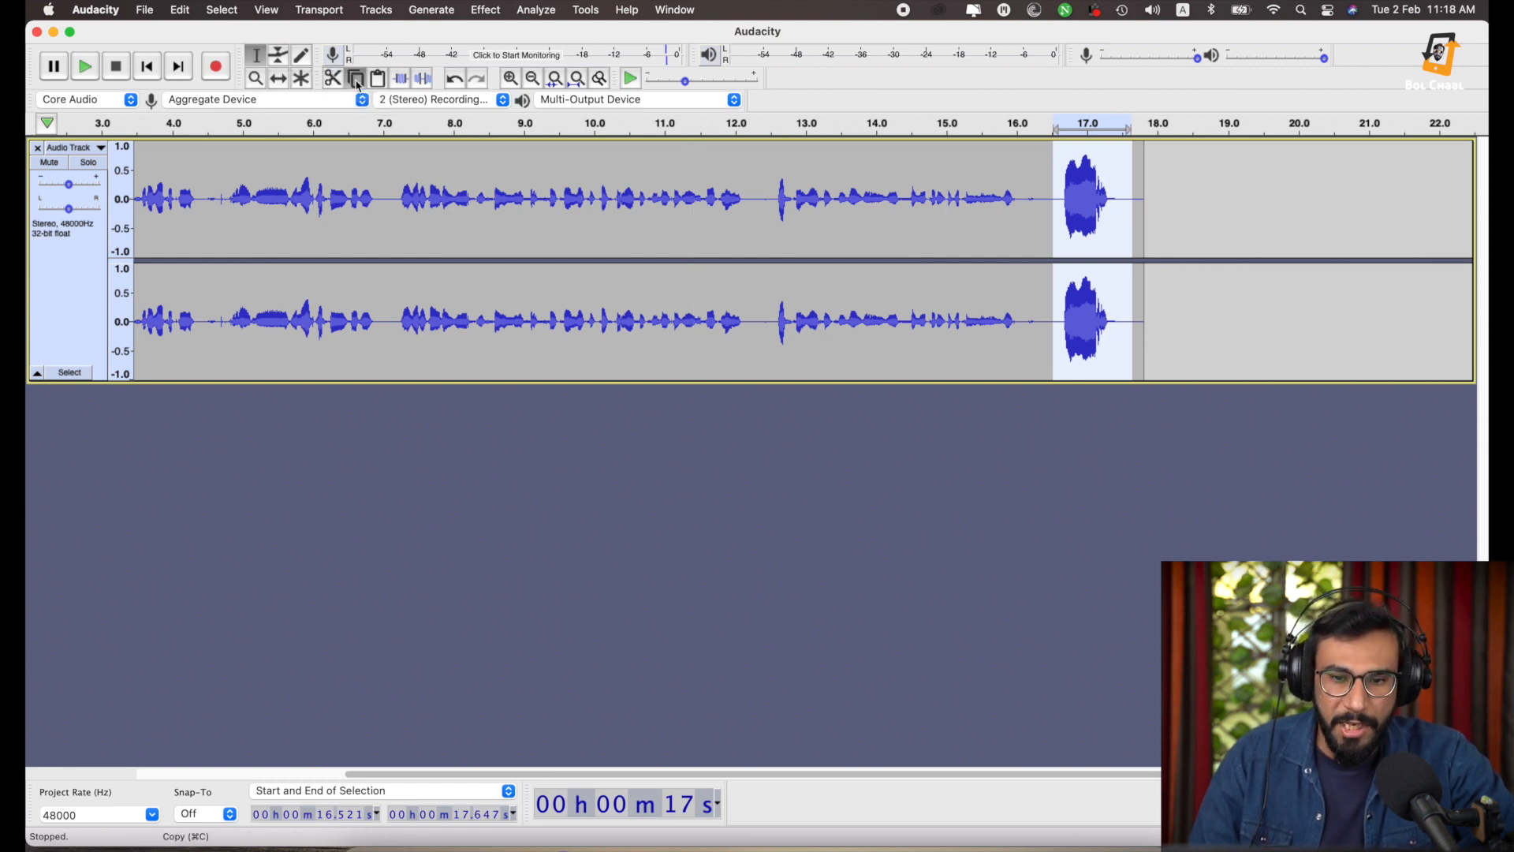
{"action": "left_click", "coordinate": [753, 208]}
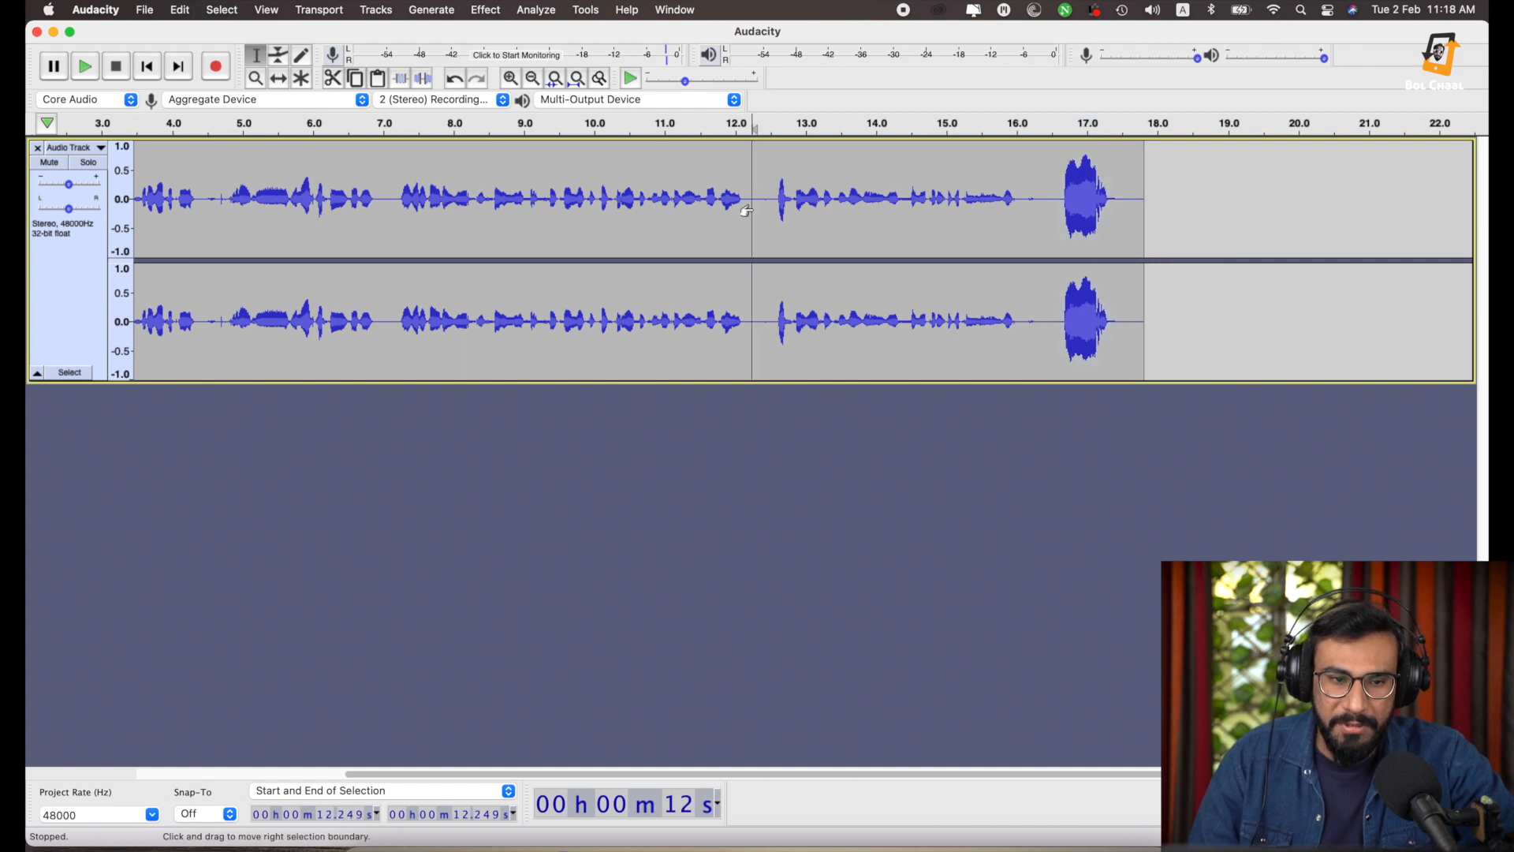
{"action": "left_click", "coordinate": [379, 79]}
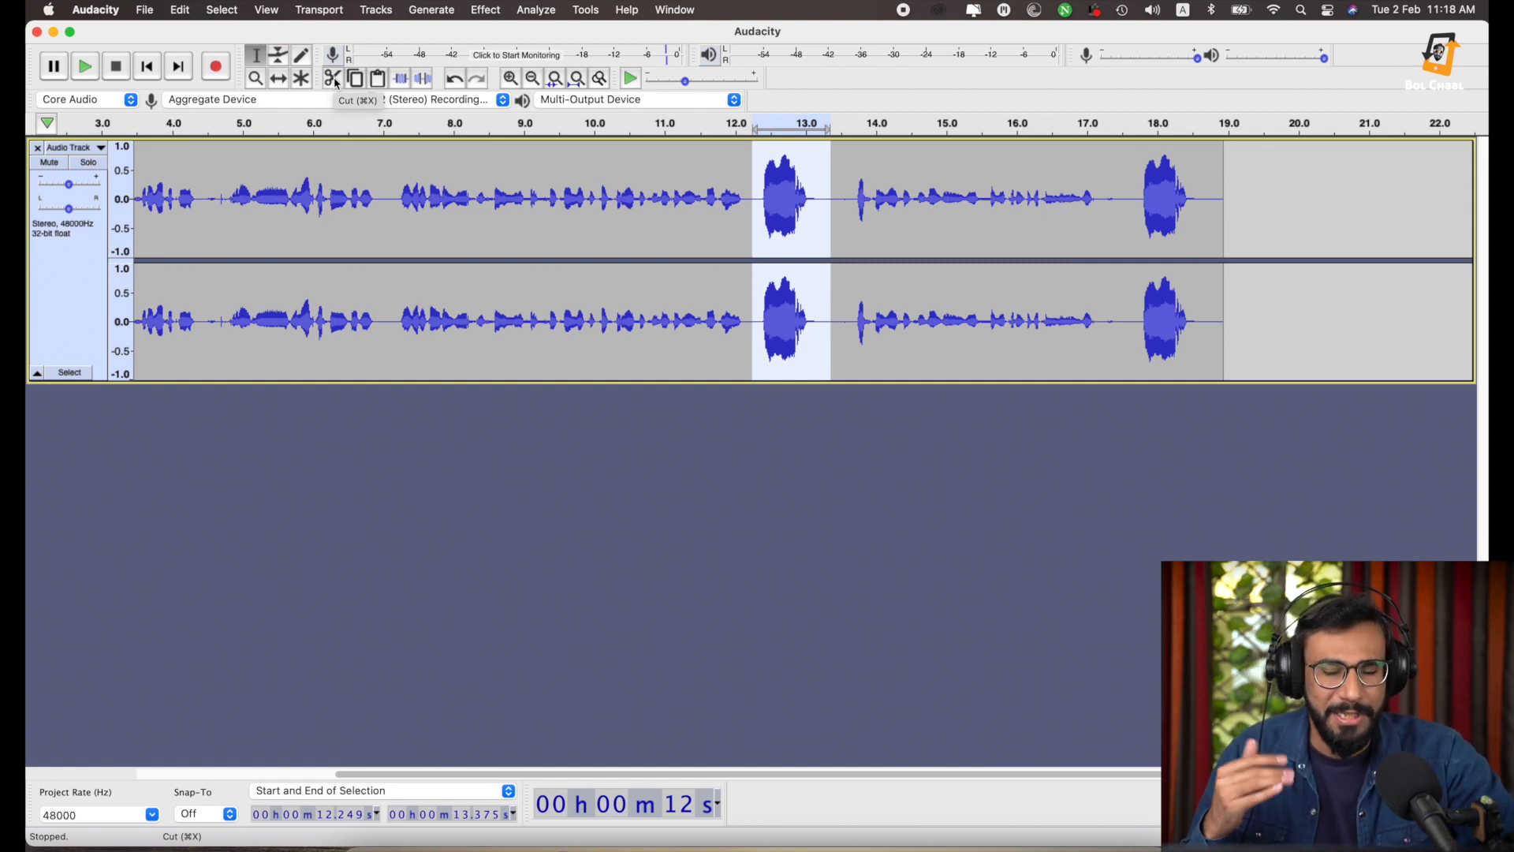
{"action": "left_click", "coordinate": [754, 238]}
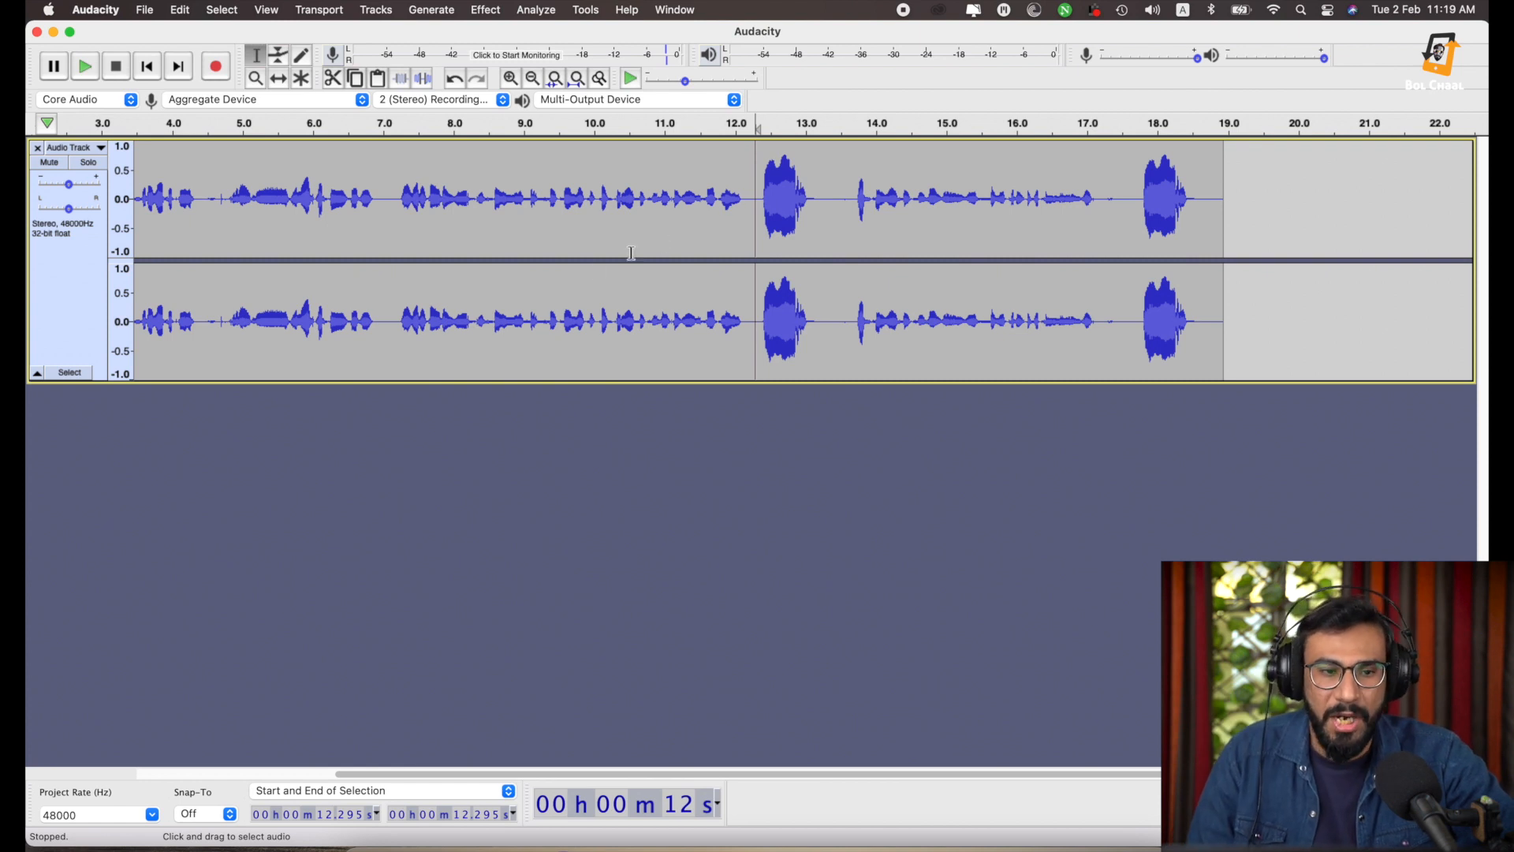
{"action": "scroll", "coordinate": [600, 272], "scroll_direction": "left", "scroll_amount": 5}
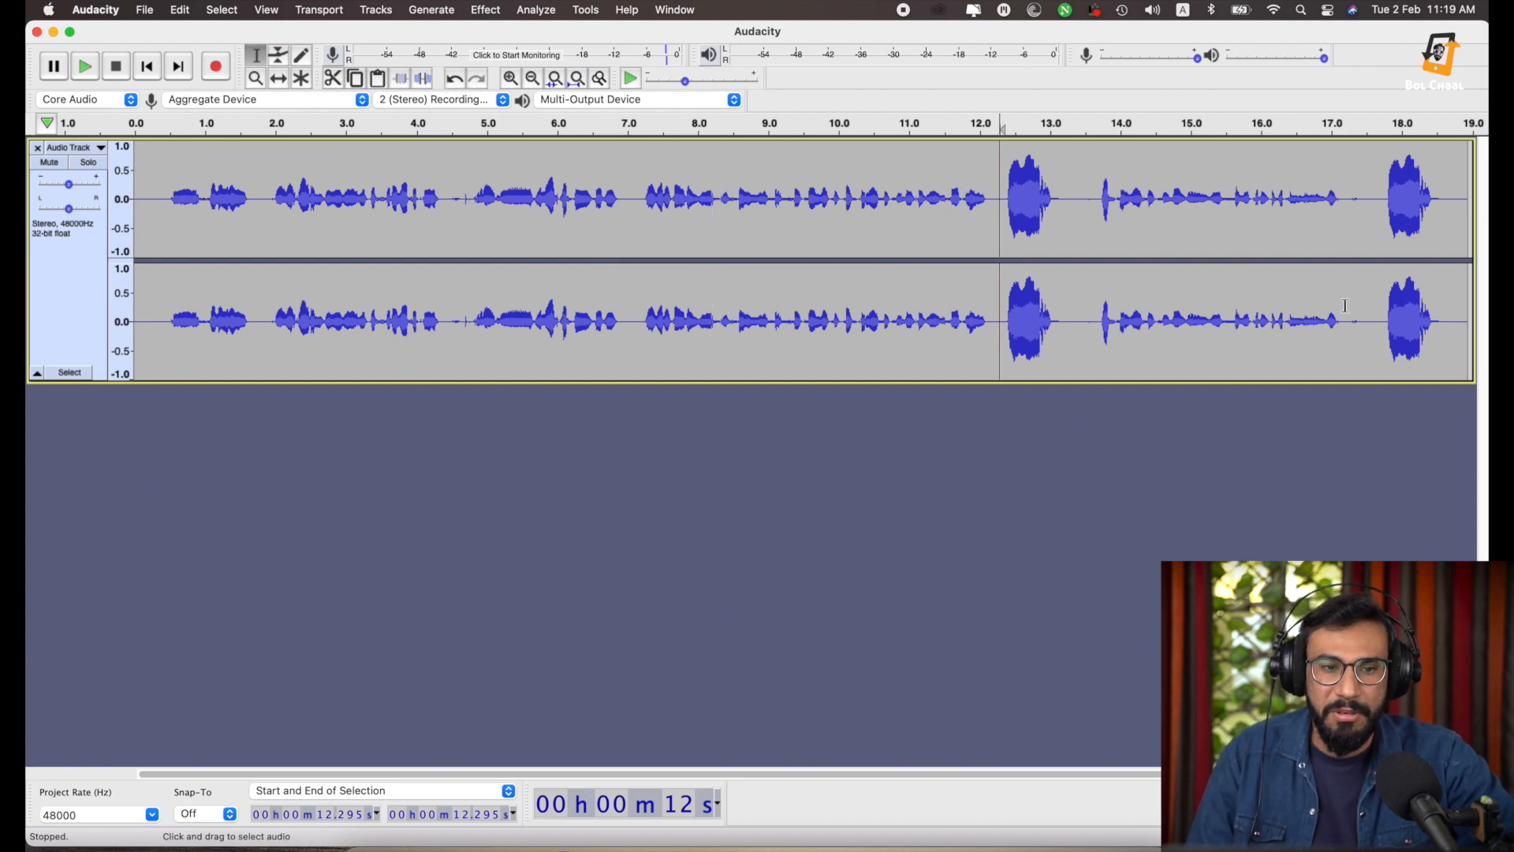
Undo the last three edits, both pastes and the cut of the loud burst, and clear the selection.
{"action": "left_click", "coordinate": [455, 82]}
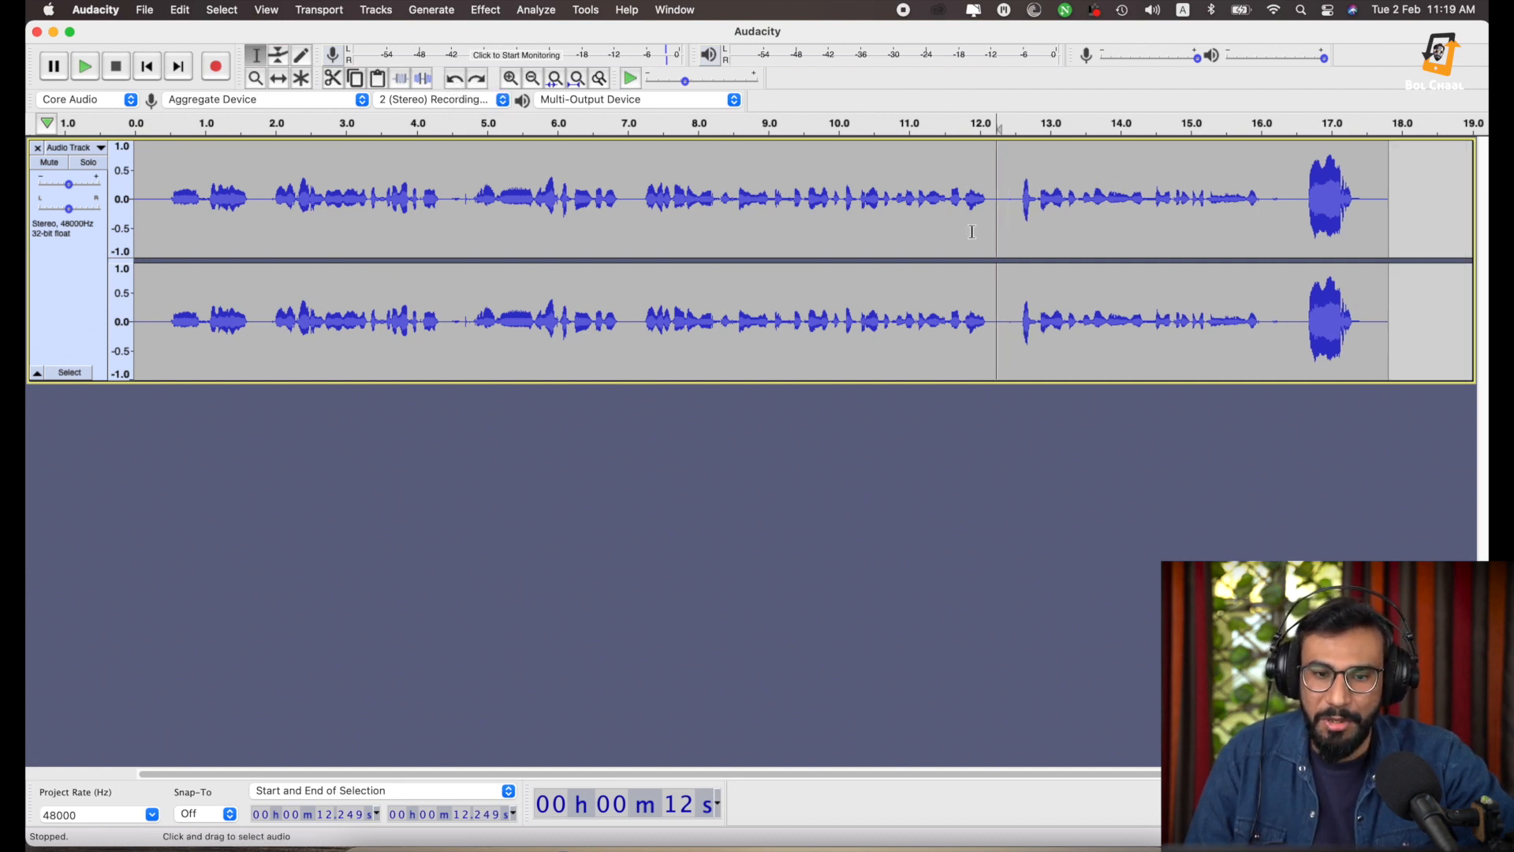
{"action": "left_click", "coordinate": [462, 82]}
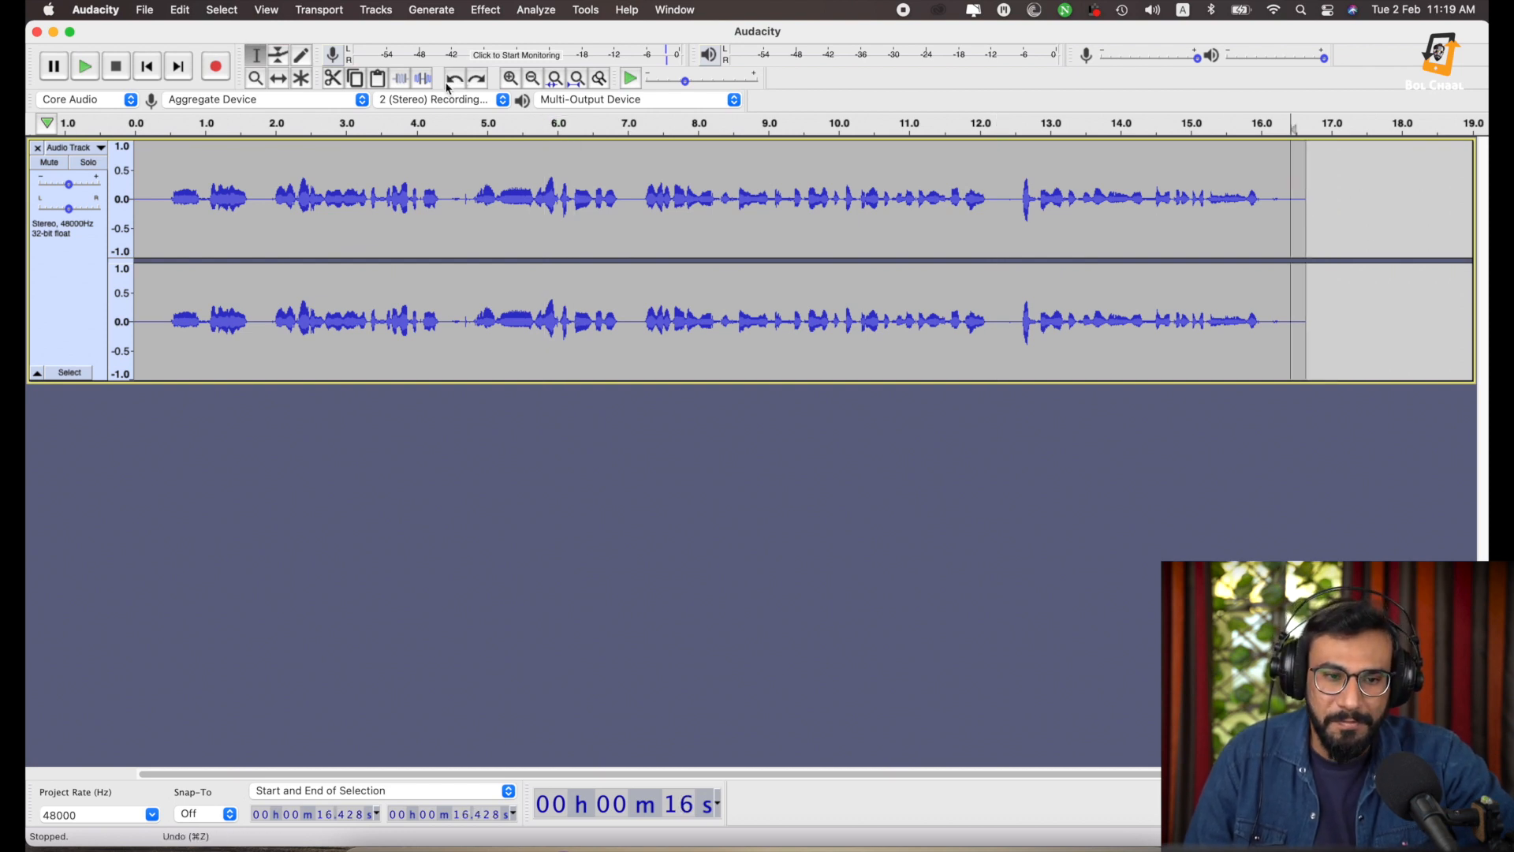
{"action": "left_click", "coordinate": [453, 81]}
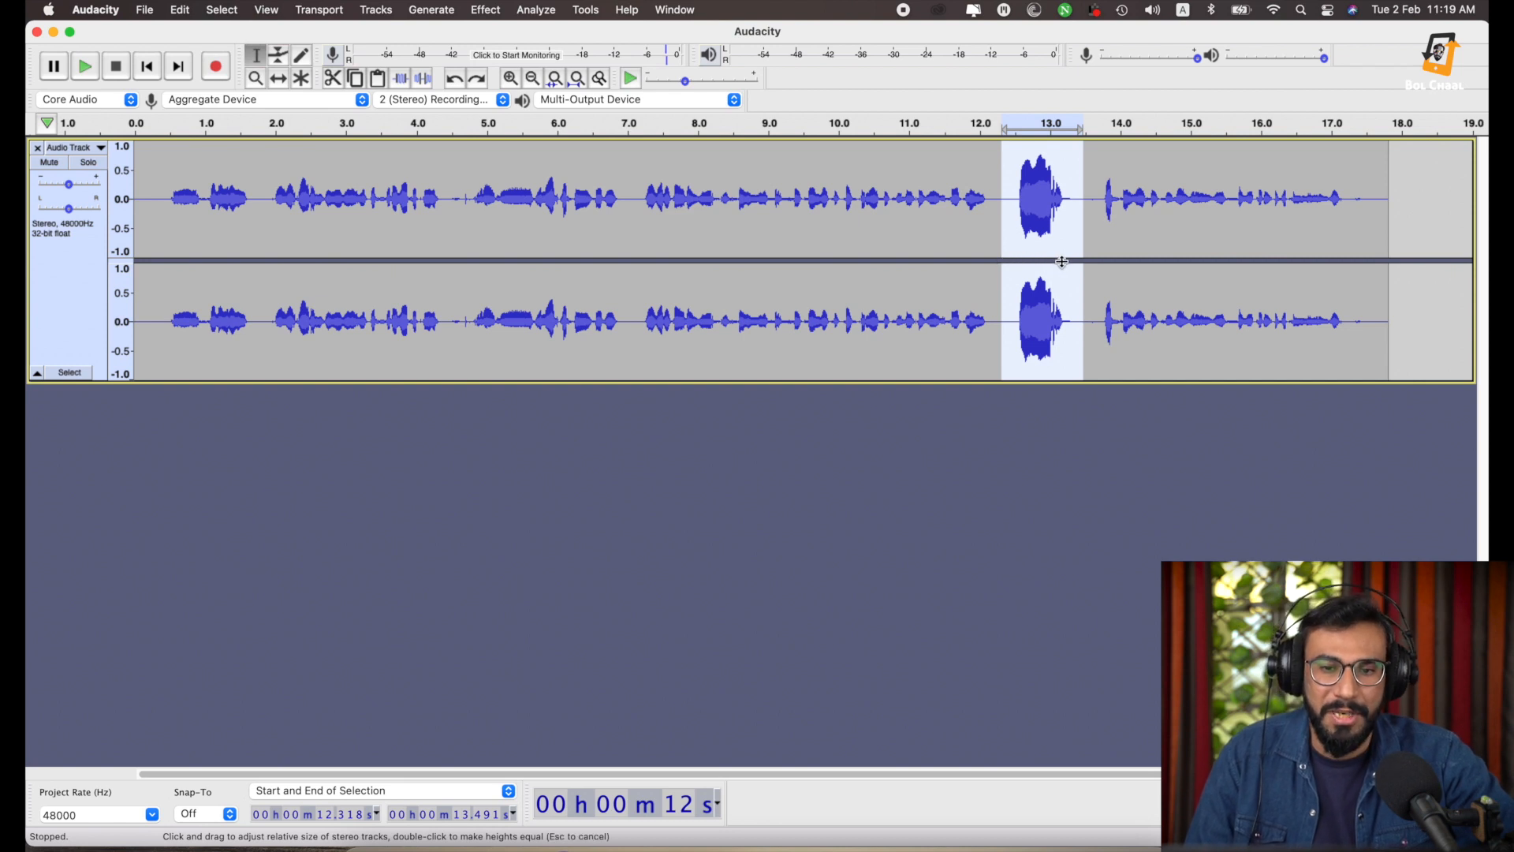
{"action": "left_click", "coordinate": [873, 235]}
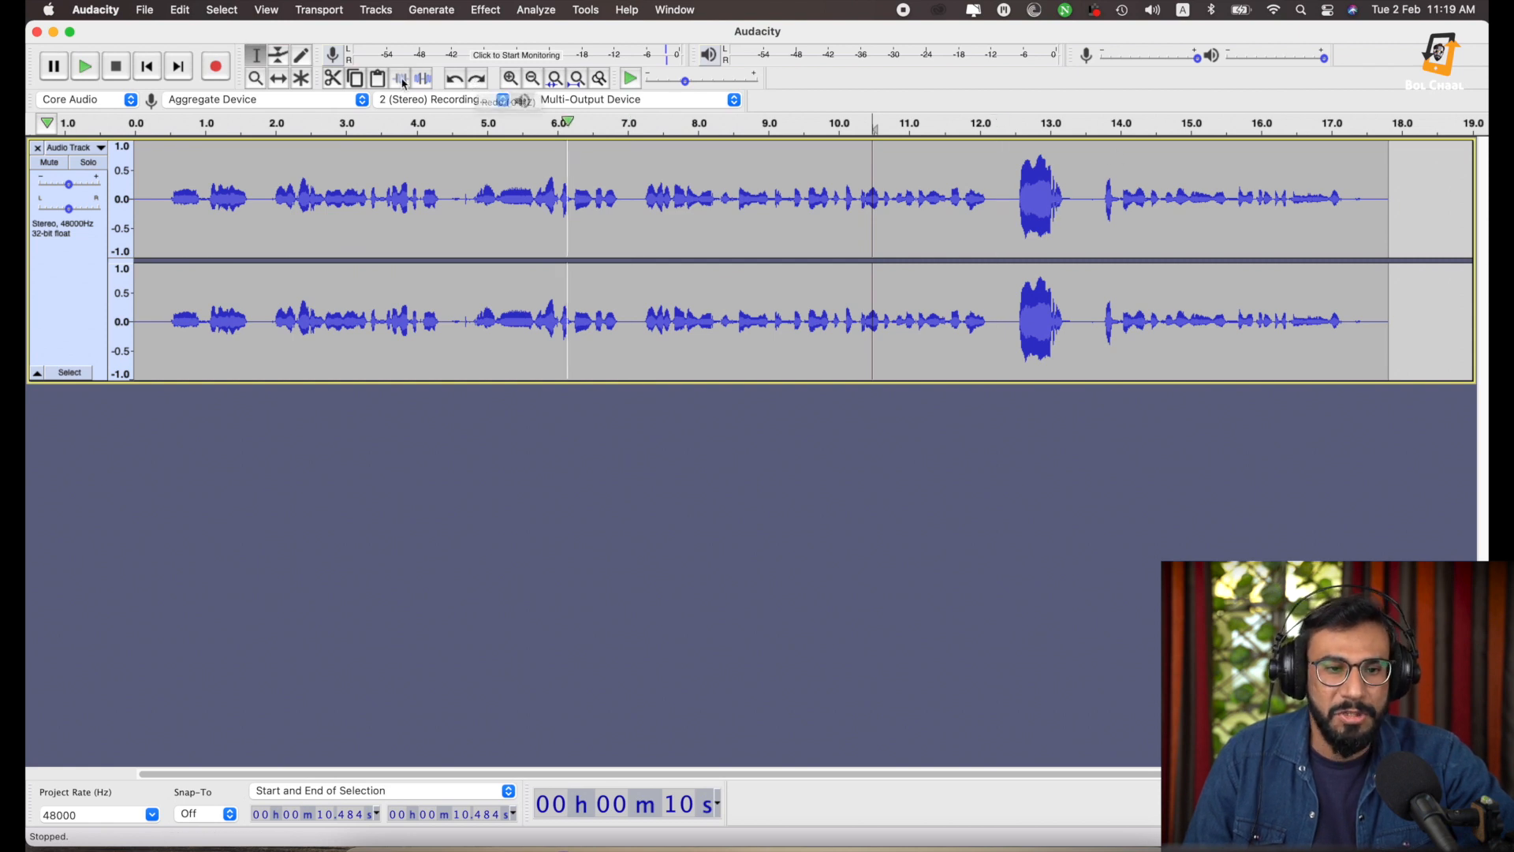
Redo the cut of the loud burst and both of its pastes.
{"action": "left_click", "coordinate": [477, 79]}
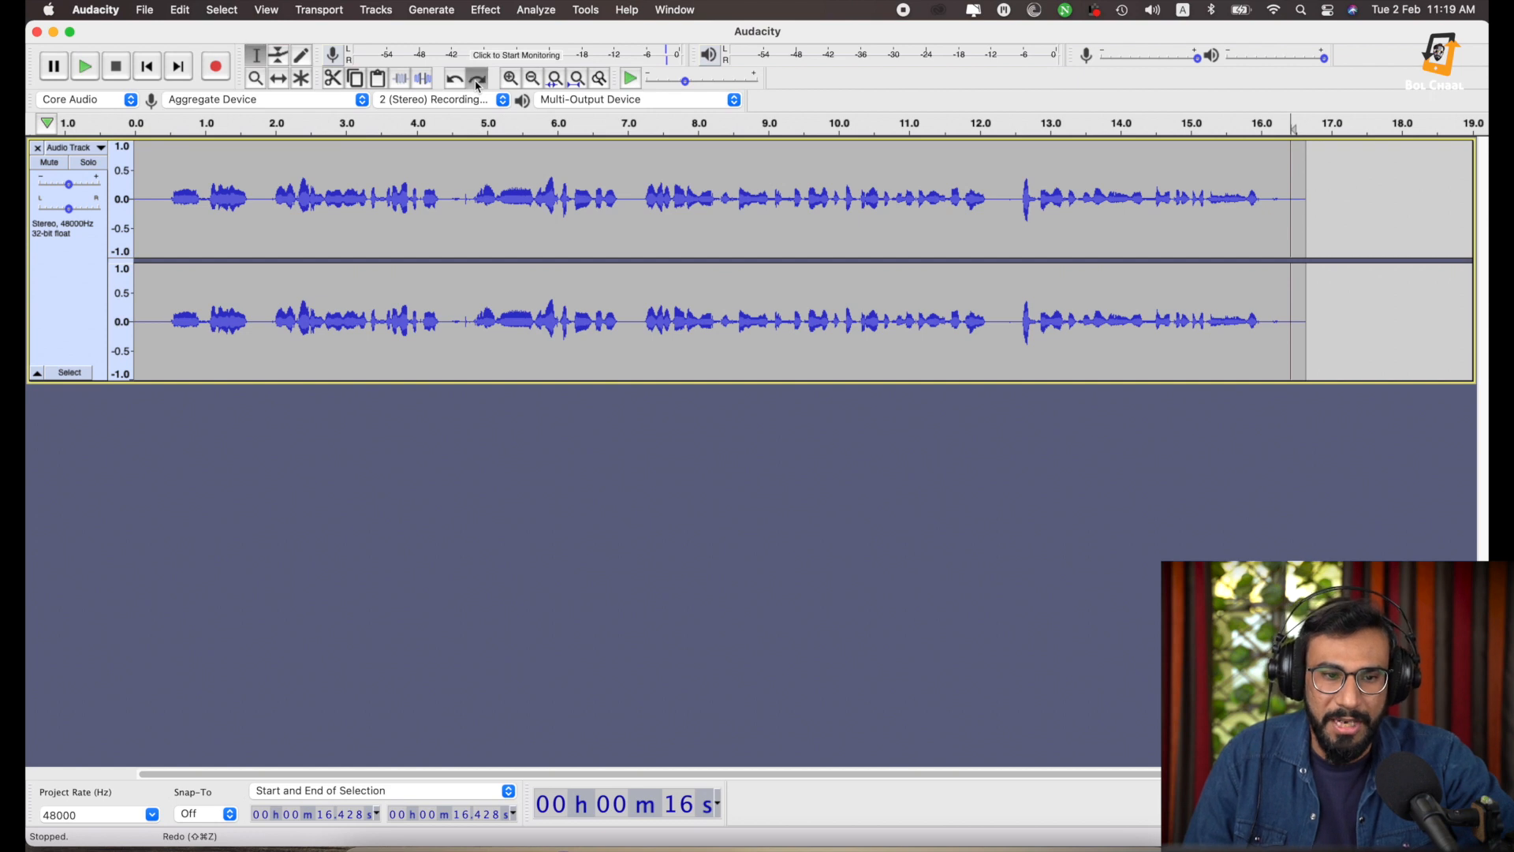
{"action": "left_click", "coordinate": [477, 82]}
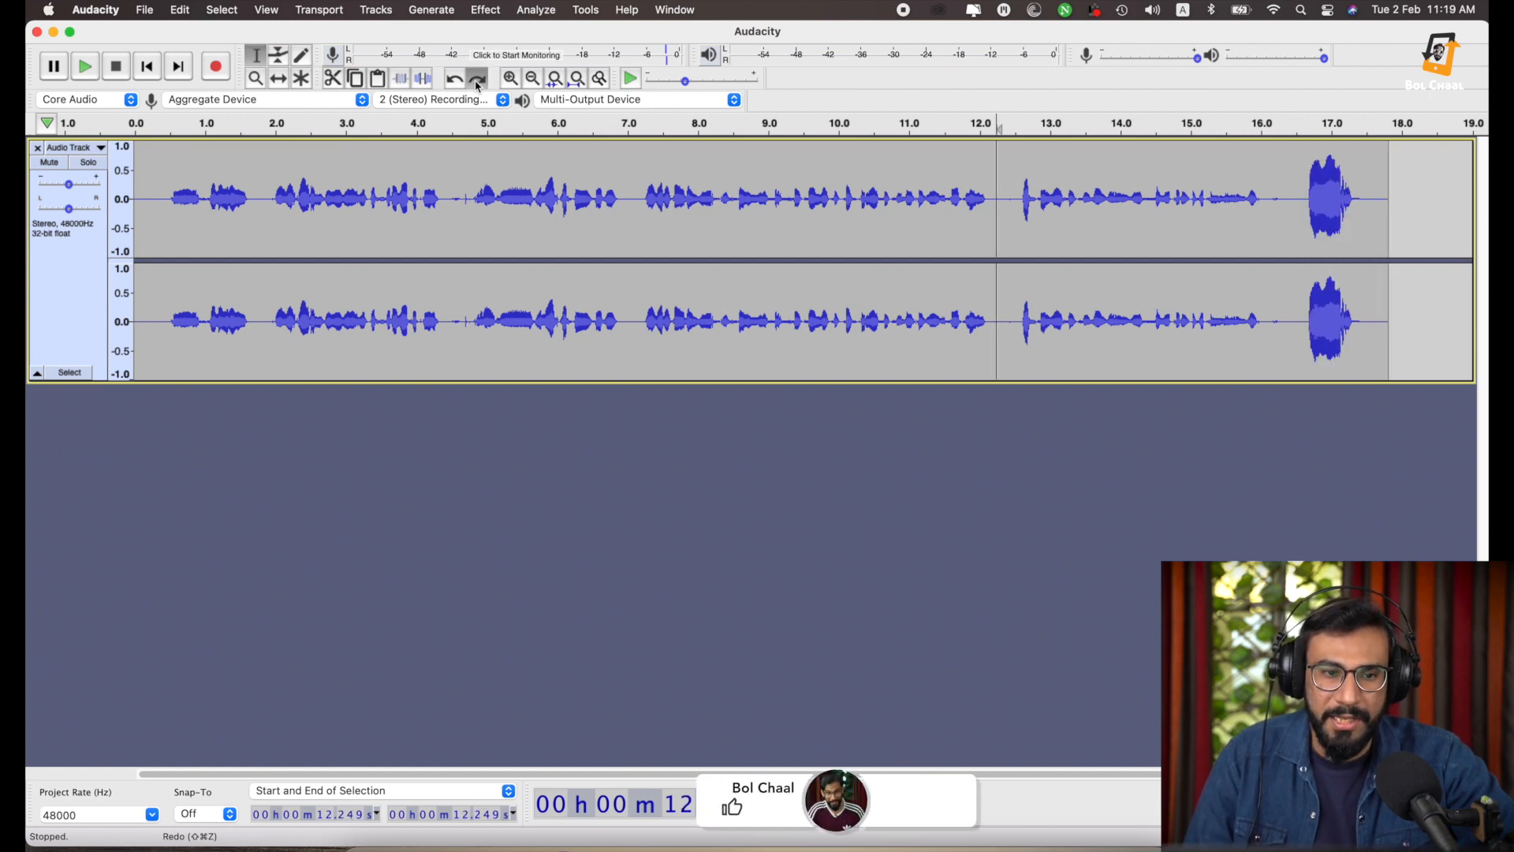
{"action": "left_click", "coordinate": [477, 82]}
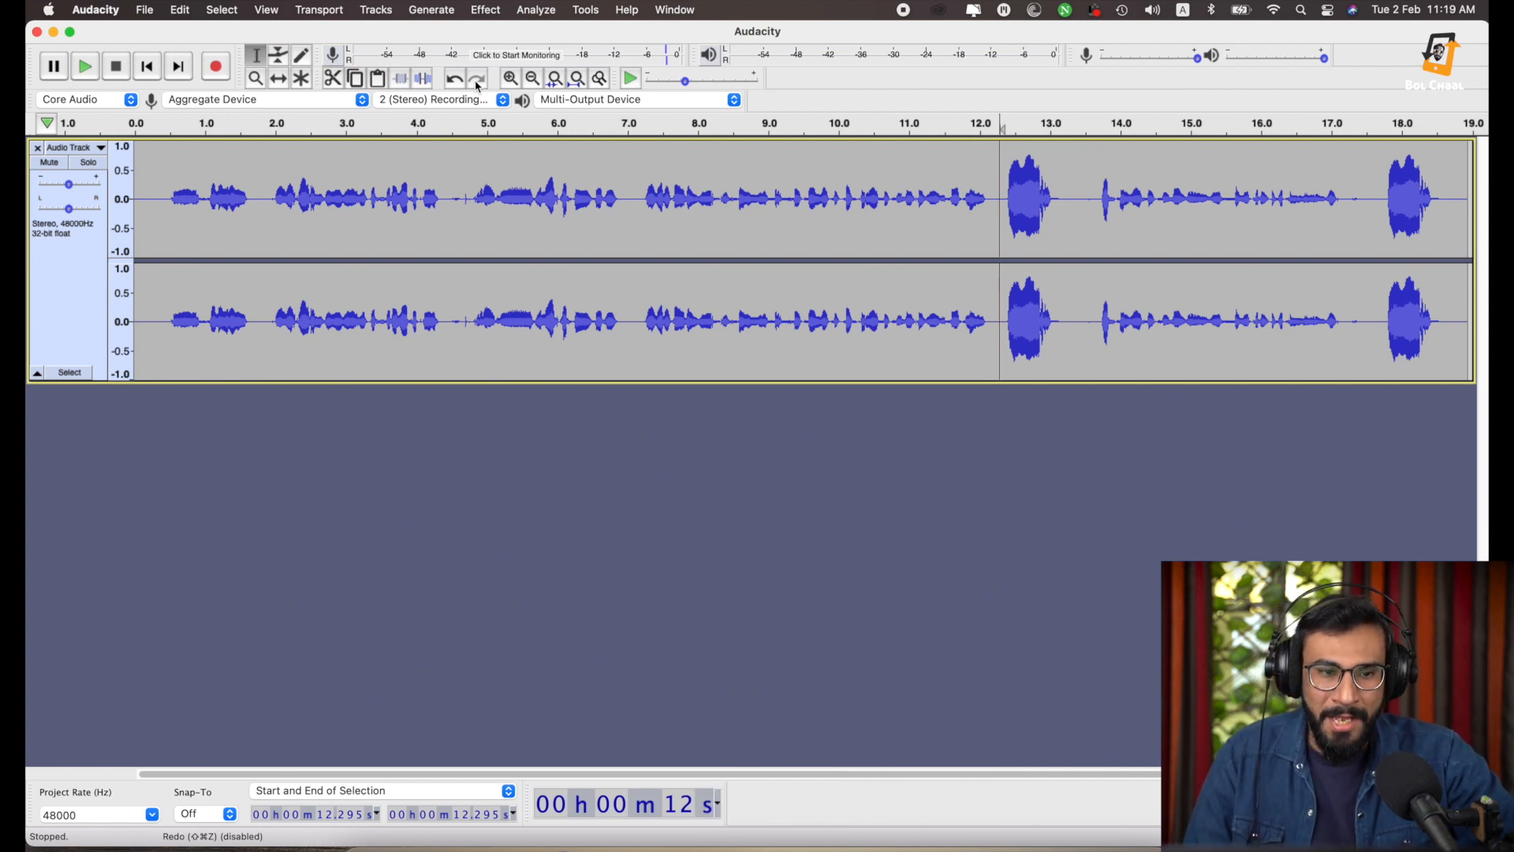
Place the cursor near the start of the track at about 0.383 s, play the recording from there and stop playback.
{"action": "scroll", "coordinate": [159, 232], "scroll_direction": "right", "scroll_amount": 3}
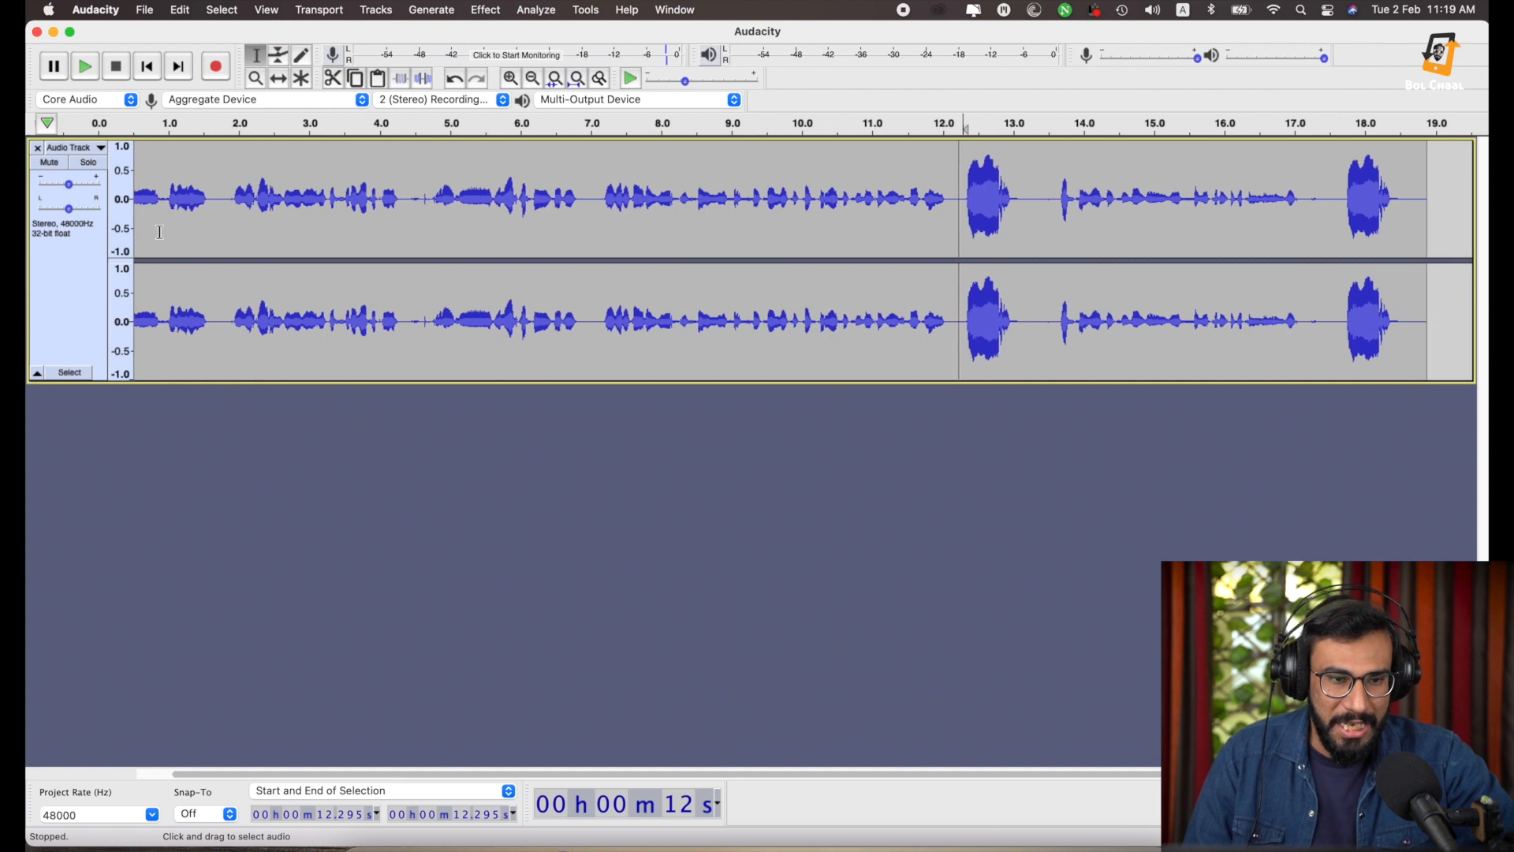
{"action": "left_click", "coordinate": [159, 232]}
{"action": "scroll", "coordinate": [160, 232], "scroll_direction": "left", "scroll_amount": 3}
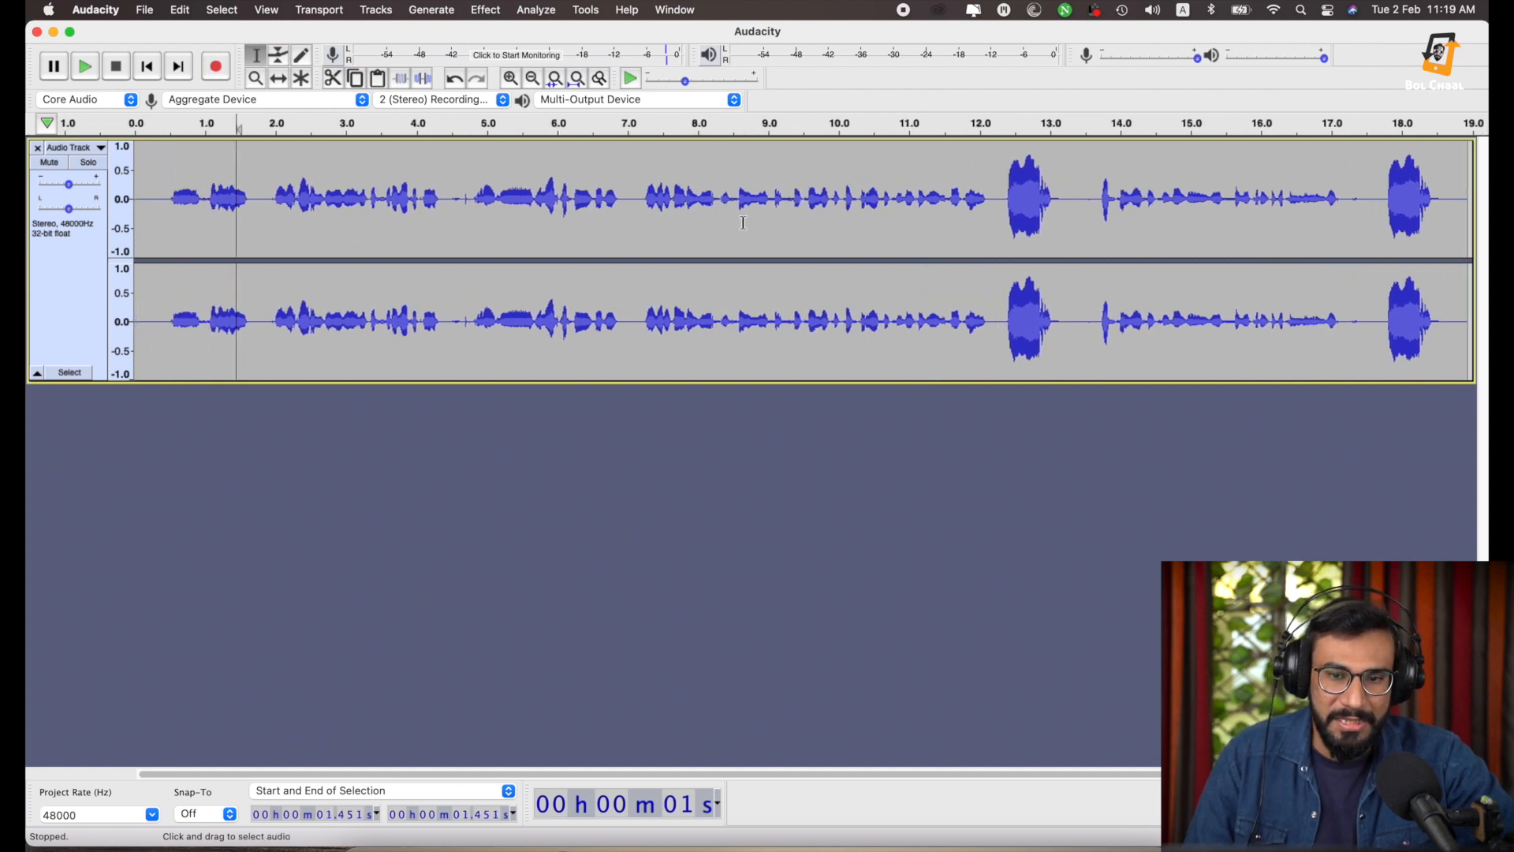
{"action": "left_click", "coordinate": [161, 229]}
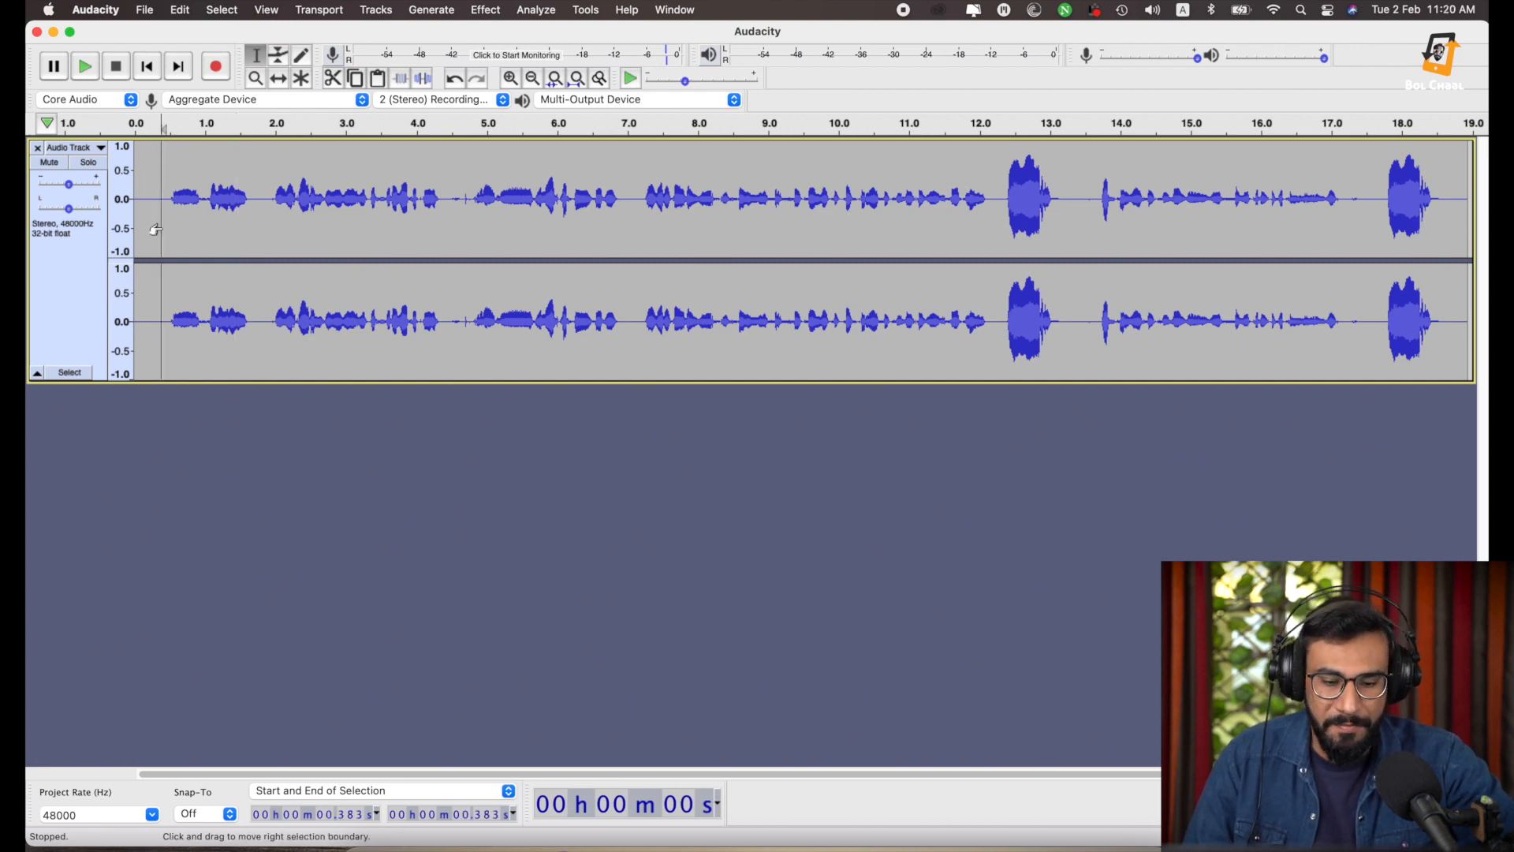
{"action": "key", "text": "space"}
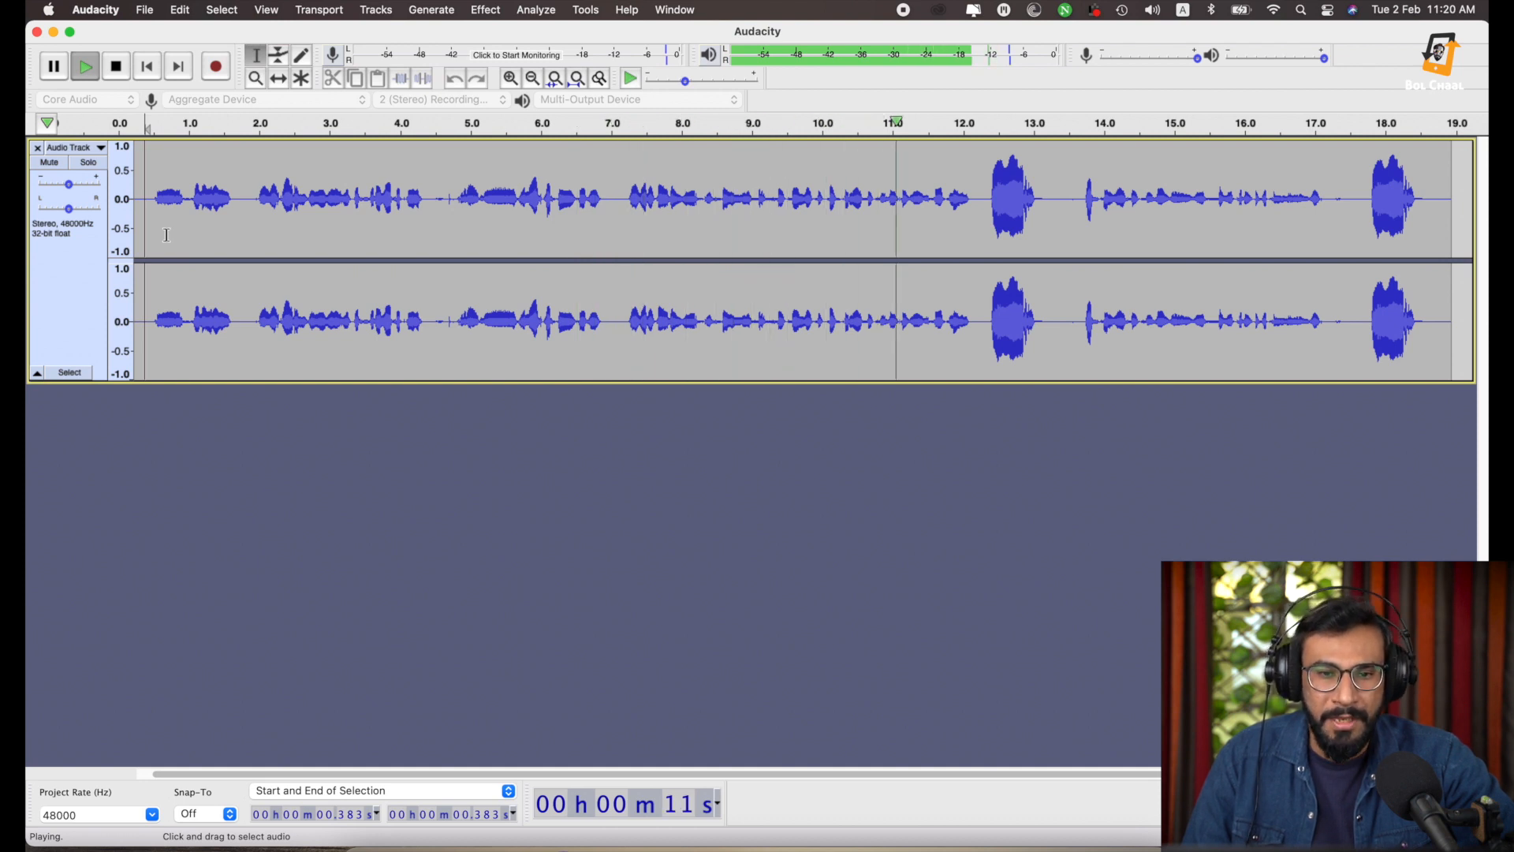
{"action": "key", "text": "space"}
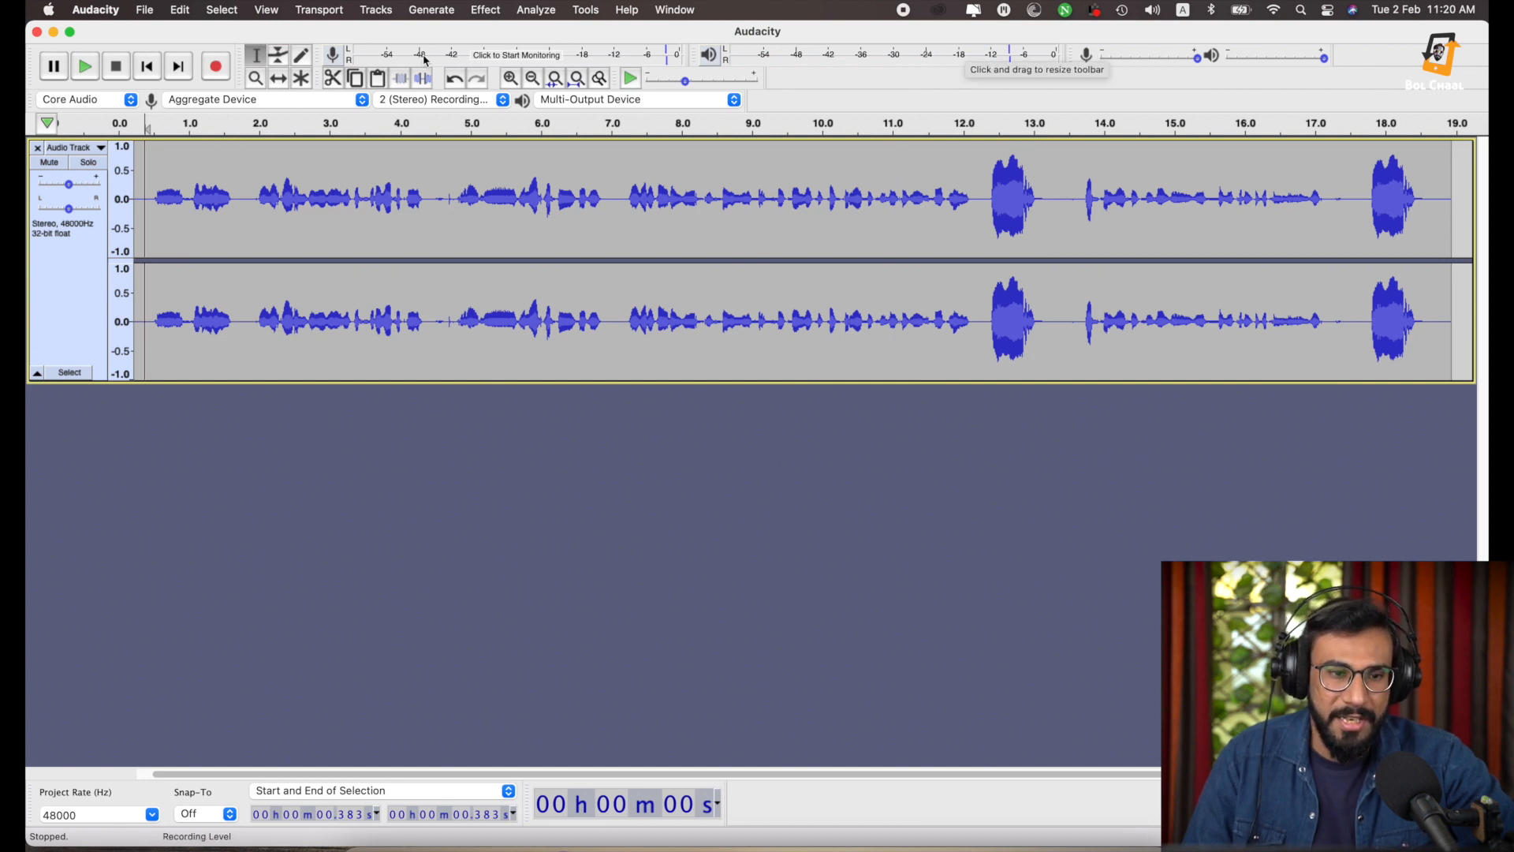
Start monitoring the microphone's recording level.
{"action": "left_click", "coordinate": [340, 59]}
{"action": "left_click", "coordinate": [364, 61]}
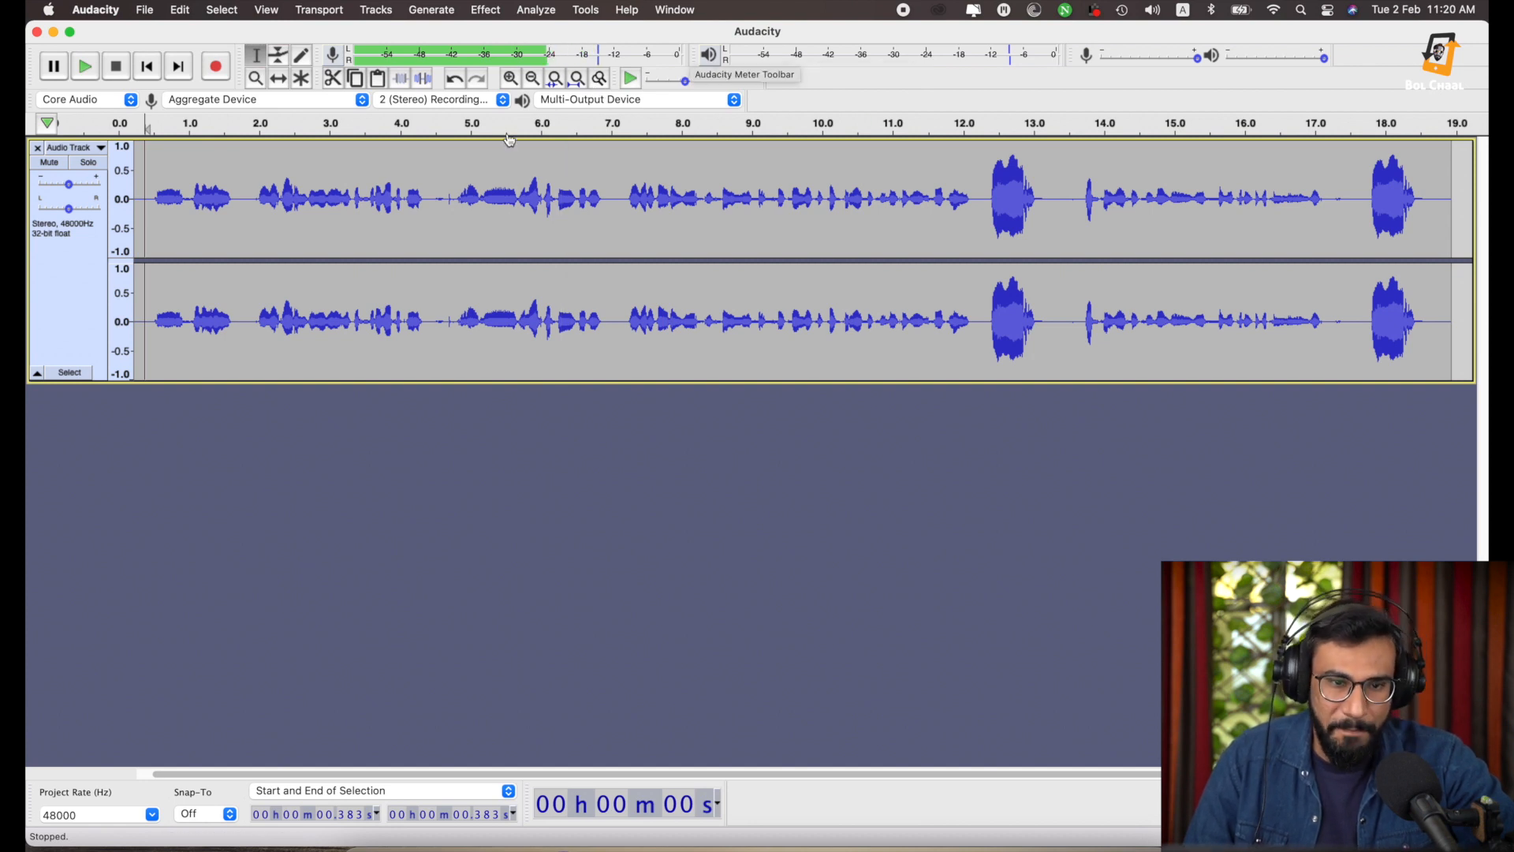
With the Envelope tool, dip the volume to about half over the burst near 12.6 s, with near-full level before about 12.1 s and after 13.7 s.
{"action": "left_click", "coordinate": [280, 57]}
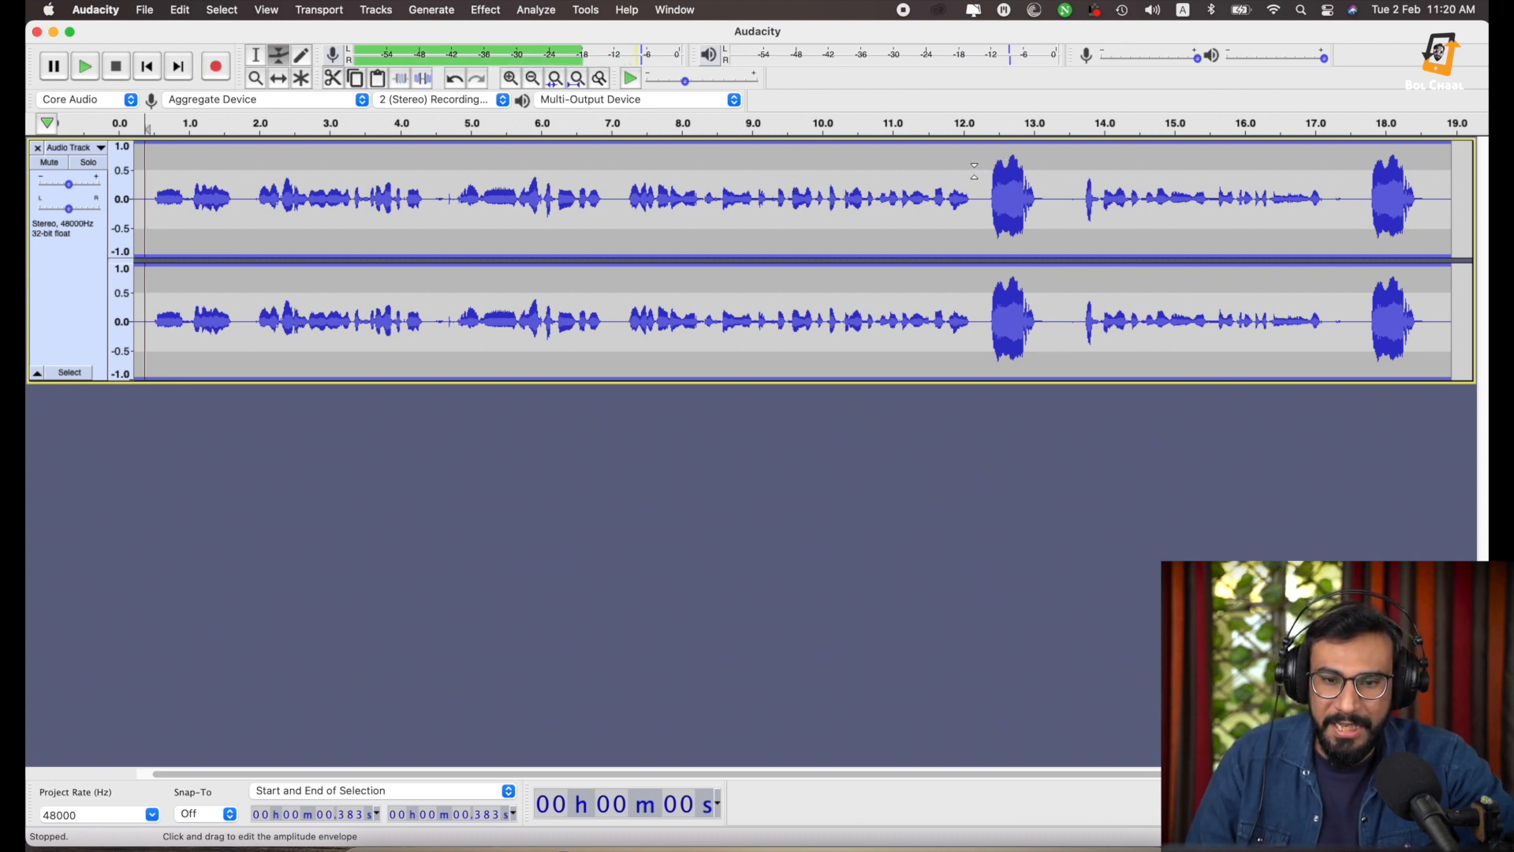
{"action": "left_click_drag", "start_coordinate": [974, 171], "coordinate": [975, 140]}
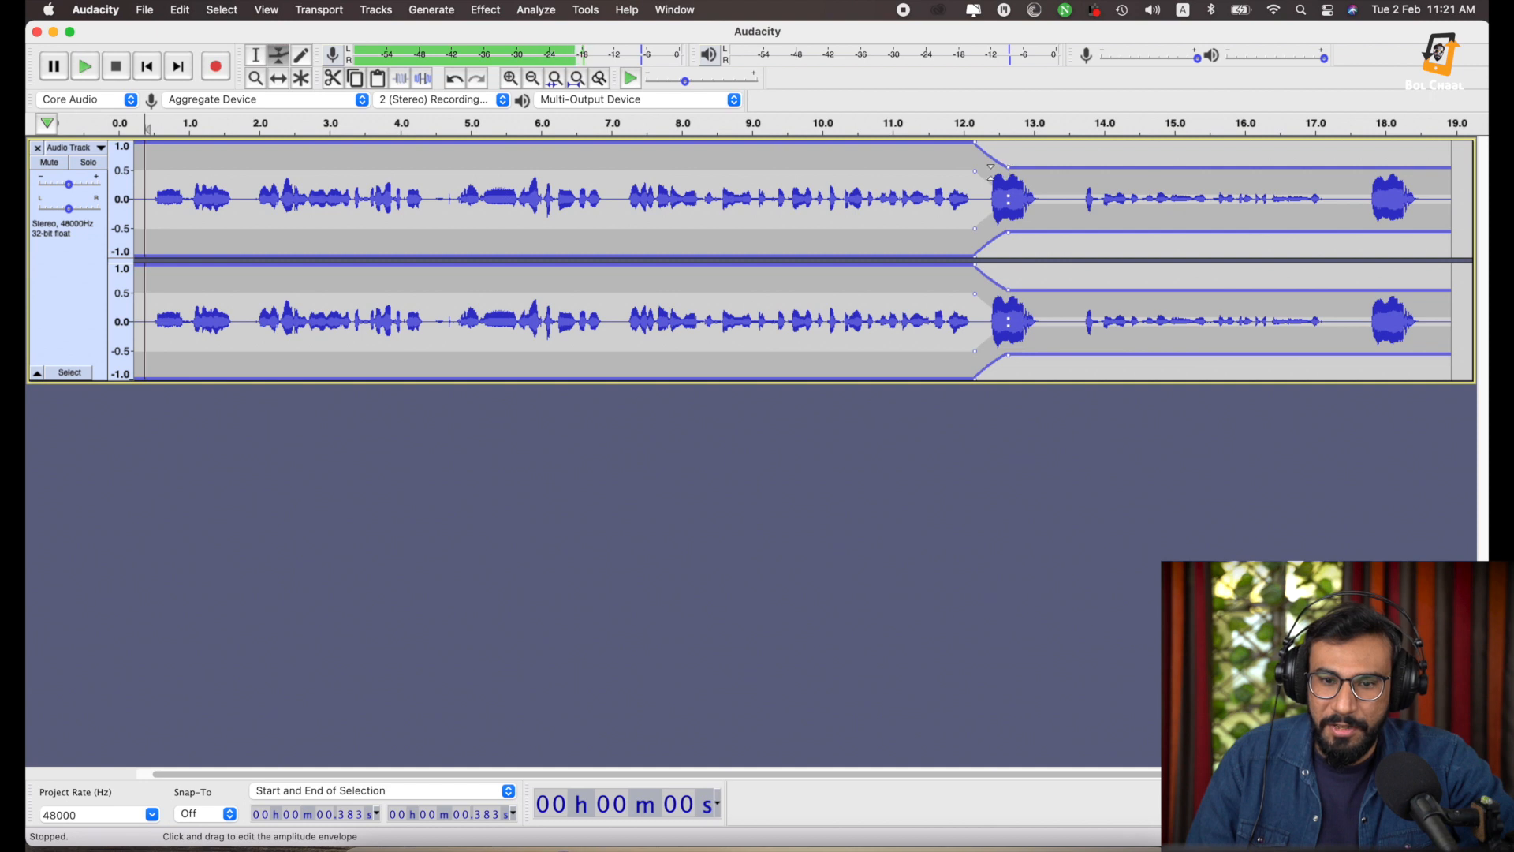
{"action": "left_click_drag", "start_coordinate": [1067, 167], "coordinate": [1100, 162]}
{"action": "left_click_drag", "start_coordinate": [1008, 166], "coordinate": [1011, 173]}
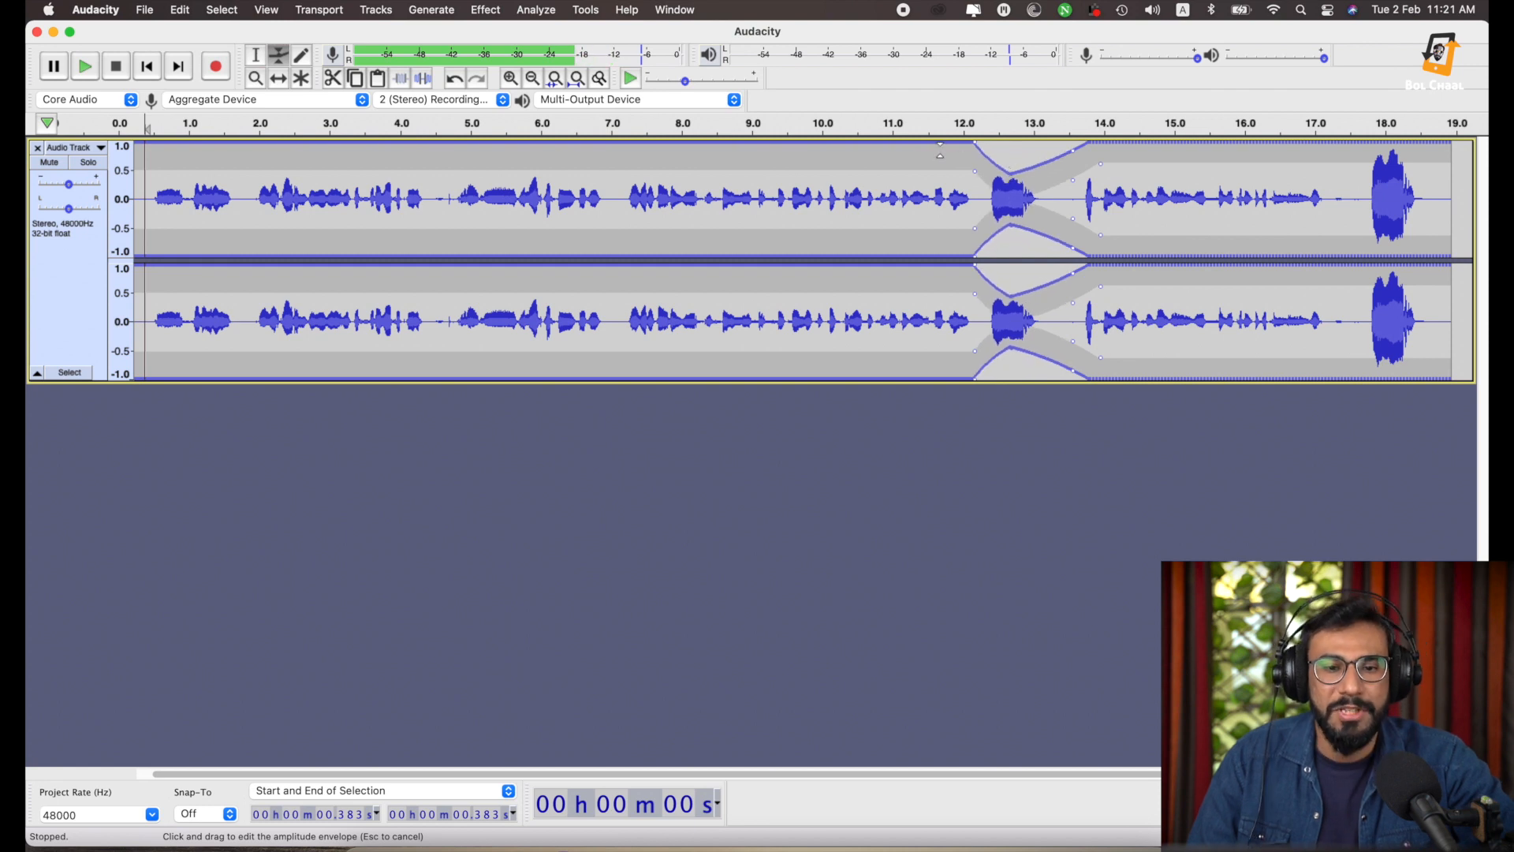
{"action": "left_click_drag", "start_coordinate": [915, 152], "coordinate": [917, 147]}
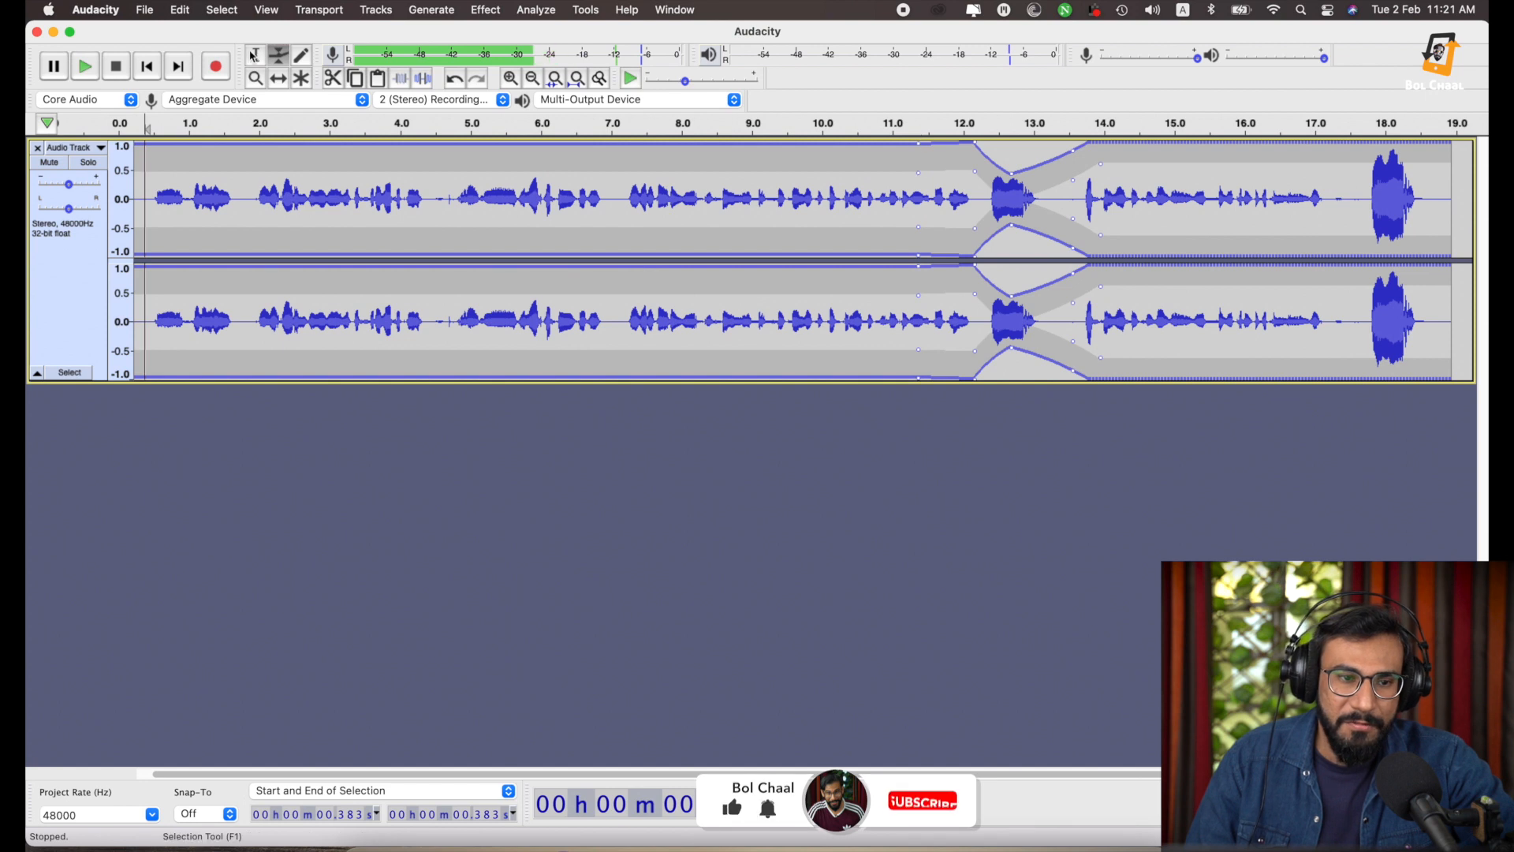
Switch to the Selection tool, play the track from about 7.047 s through the lowered burst and stop playback.
{"action": "key", "text": "F1"}
{"action": "left_click", "coordinate": [892, 155]}
{"action": "left_click", "coordinate": [614, 151]}
{"action": "key", "text": "space"}
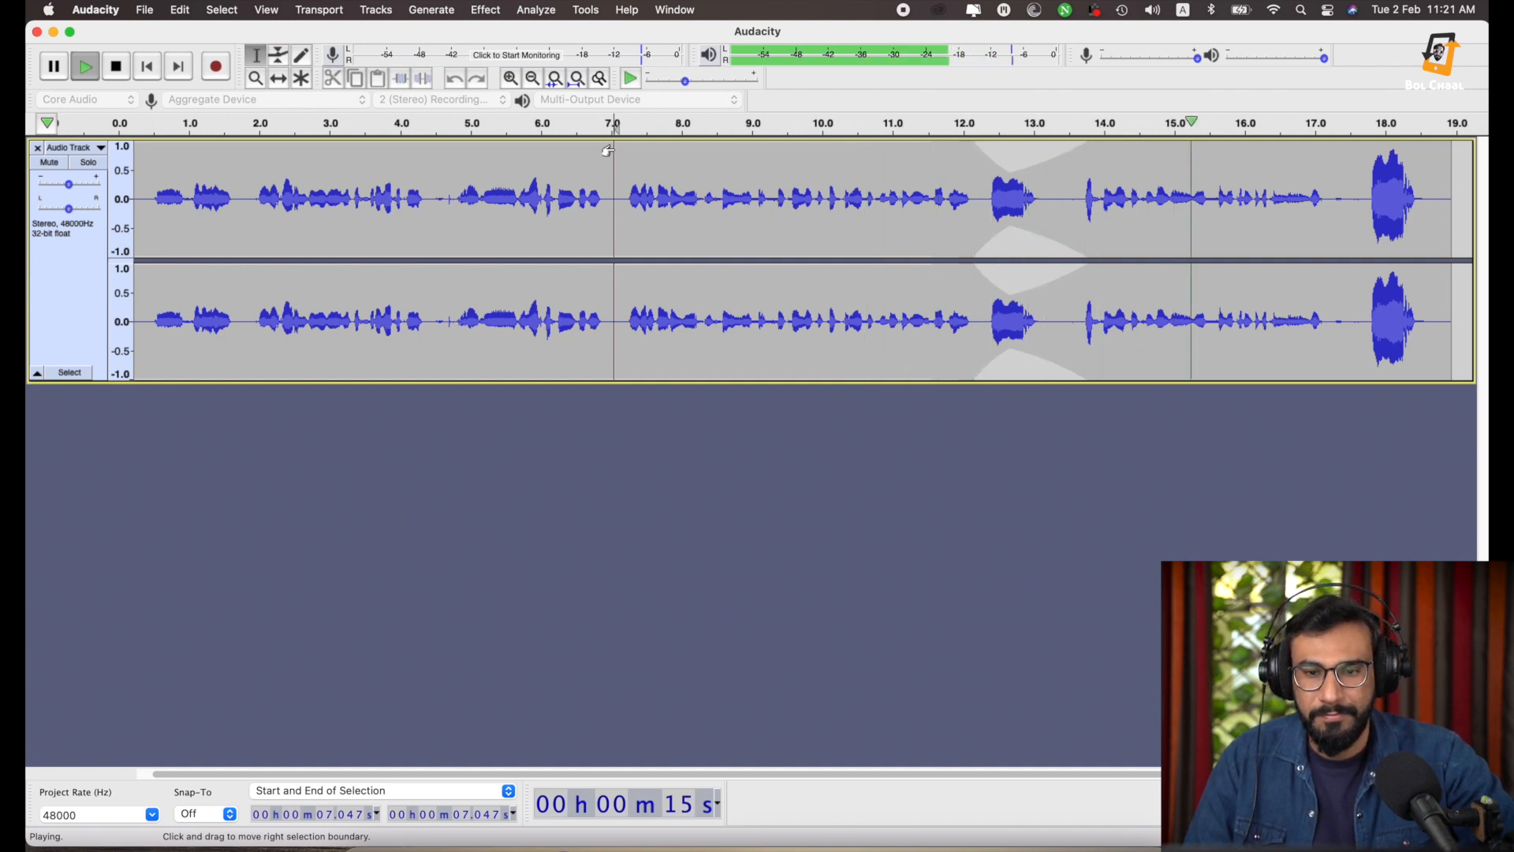
{"action": "key", "text": "space"}
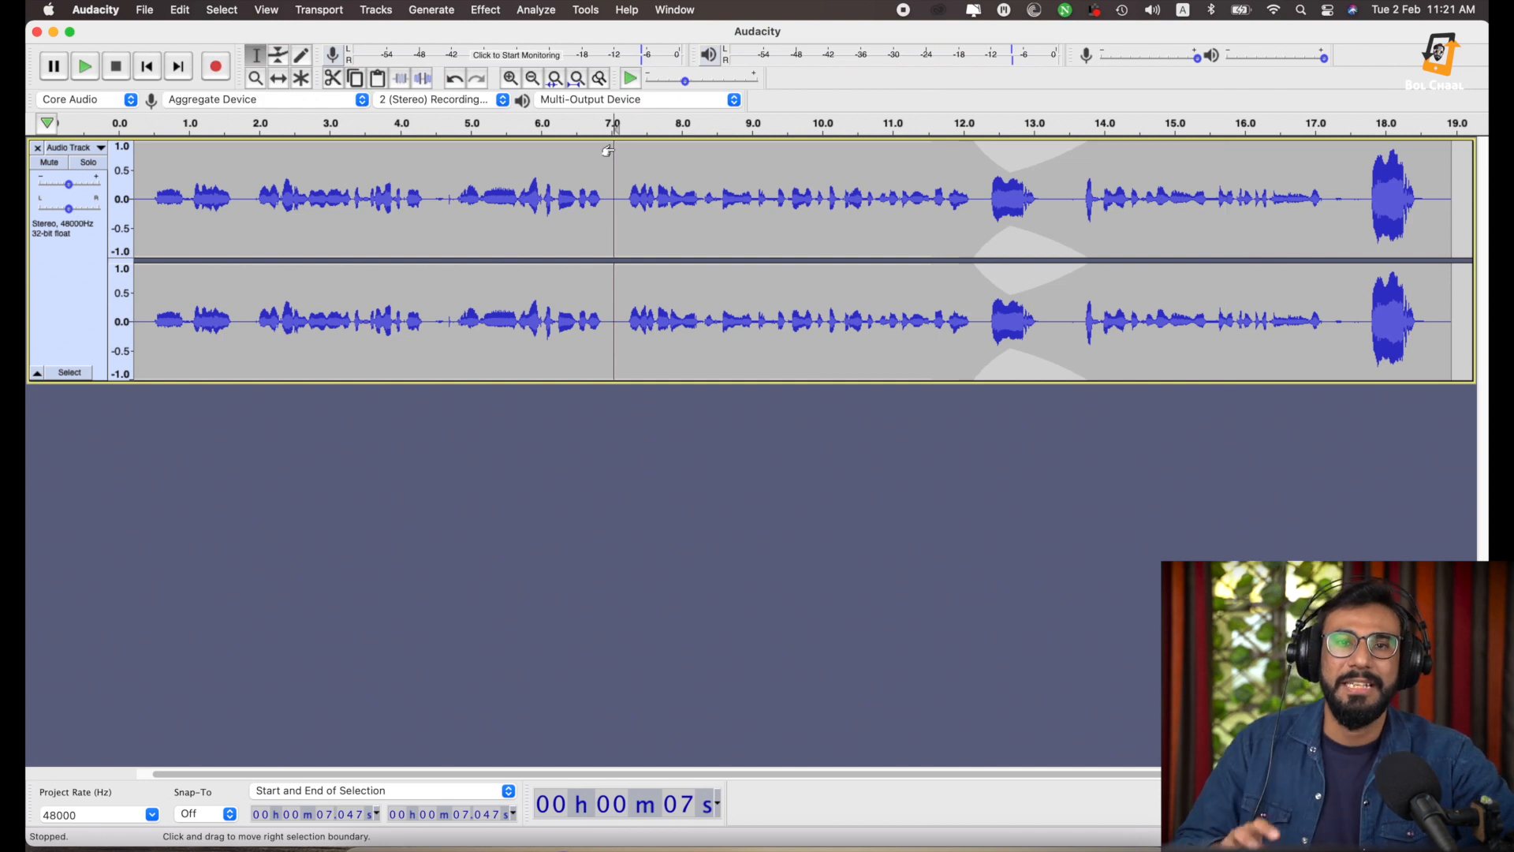